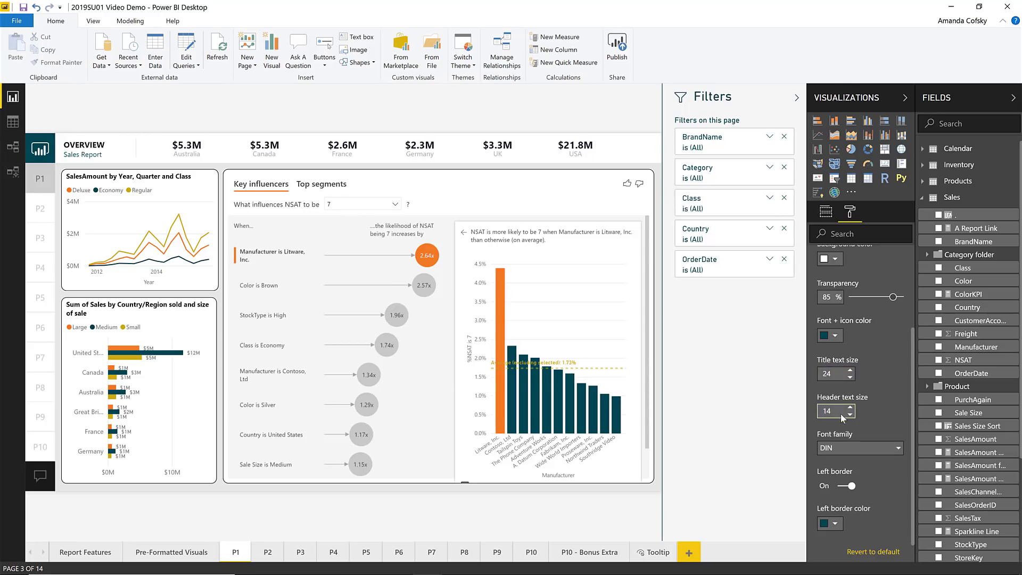
- Set the filter pane's title text size to 30 and its header text size to 19
{"action": "left_click", "coordinate": [851, 371]}
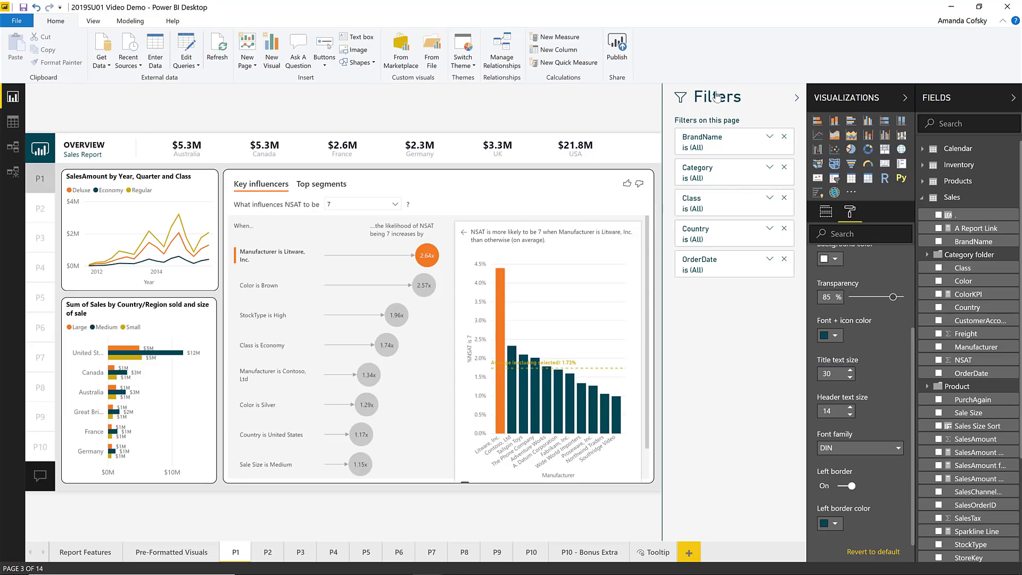
{"action": "left_click", "coordinate": [850, 408]}
{"action": "left_click", "coordinate": [851, 408]}
{"action": "left_click", "coordinate": [850, 408]}
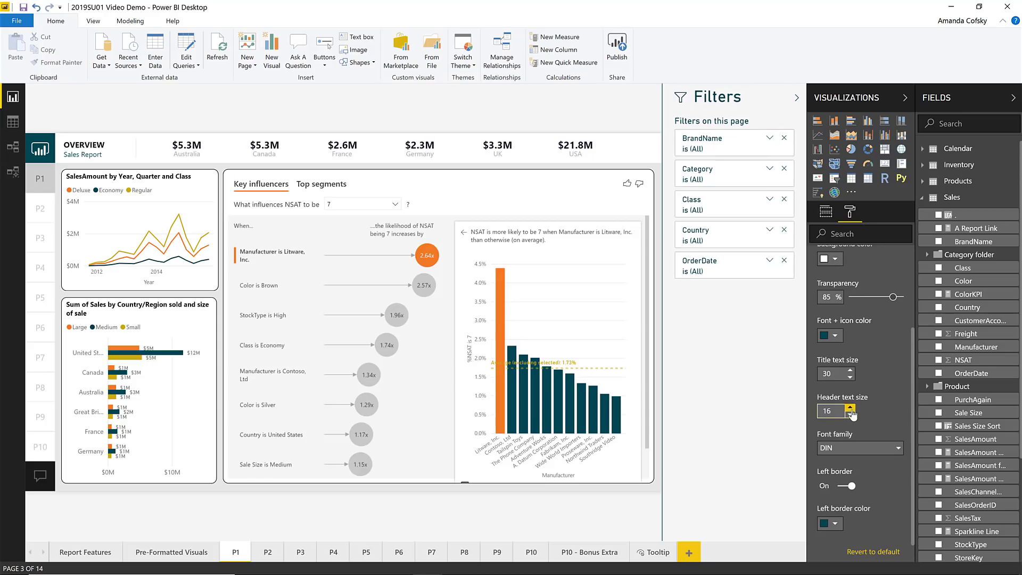
{"action": "left_click", "coordinate": [851, 408]}
{"action": "left_click", "coordinate": [851, 408]}
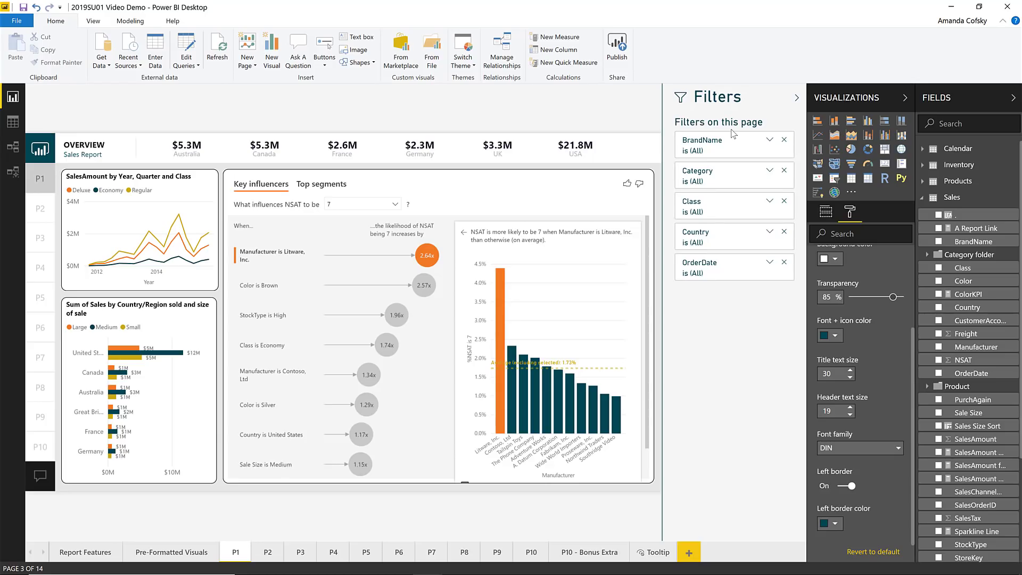
- Change the filter pane's font family to Cambria and collapse its formatting options
{"action": "left_click", "coordinate": [850, 451]}
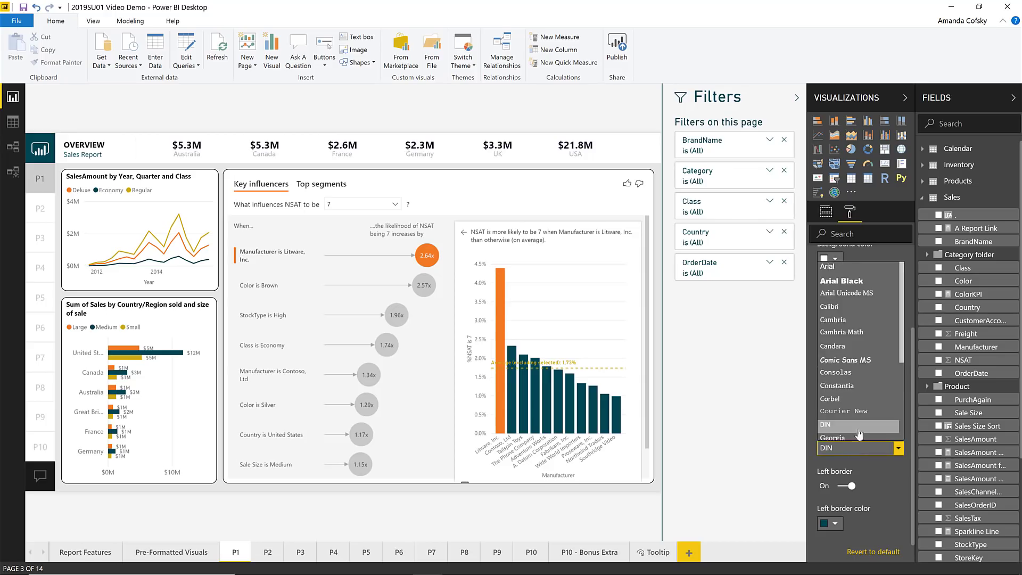
{"action": "left_click", "coordinate": [846, 319]}
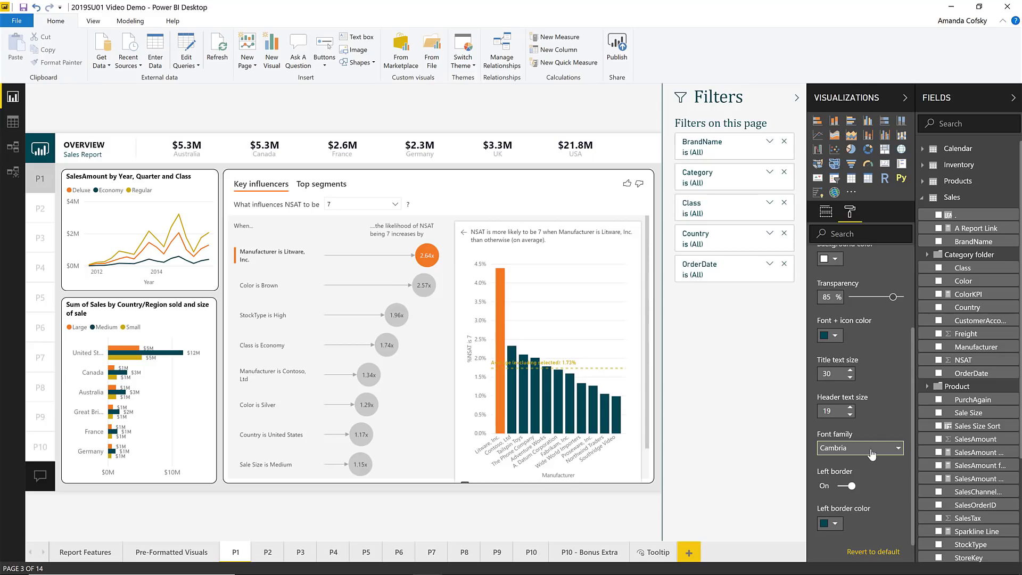
{"action": "scroll", "coordinate": [854, 388], "scroll_direction": "up", "scroll_amount": 3}
{"action": "left_click", "coordinate": [856, 345]}
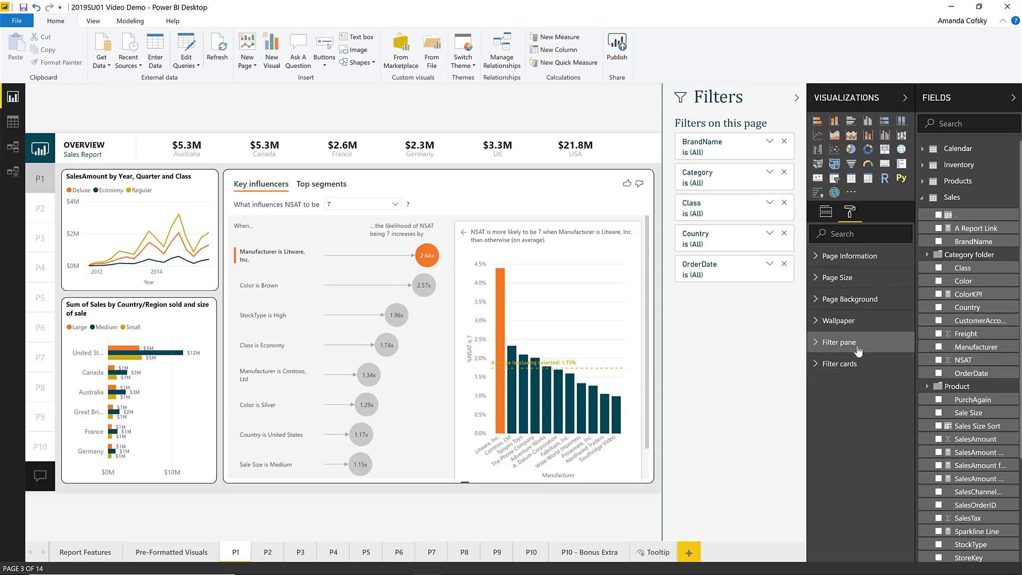
- Set the font and icon color of the available filter cards to the gold theme color
{"action": "left_click", "coordinate": [839, 368]}
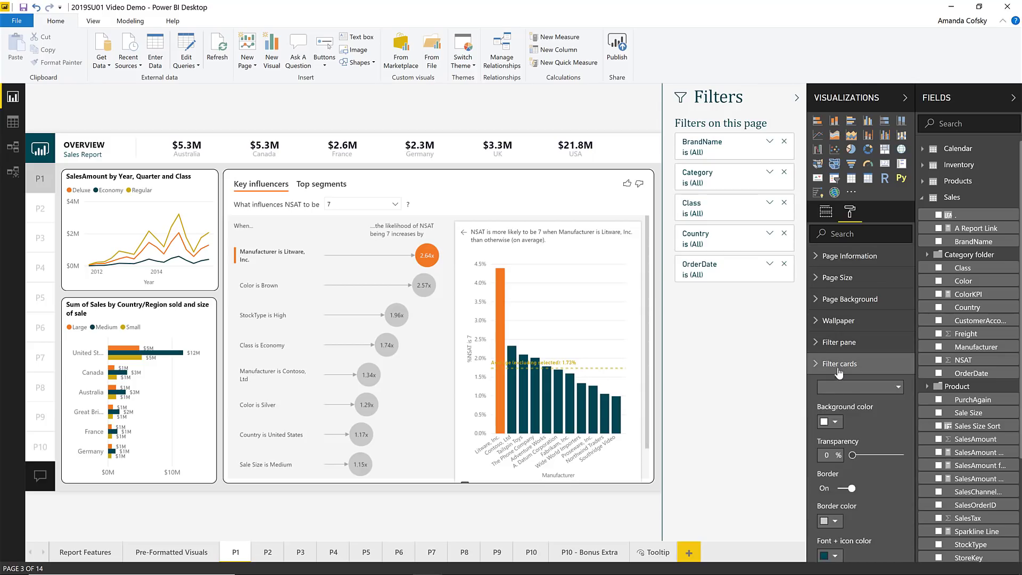
{"action": "scroll", "coordinate": [862, 349], "scroll_direction": "down", "scroll_amount": 1}
{"action": "scroll", "coordinate": [863, 346], "scroll_direction": "down", "scroll_amount": 1}
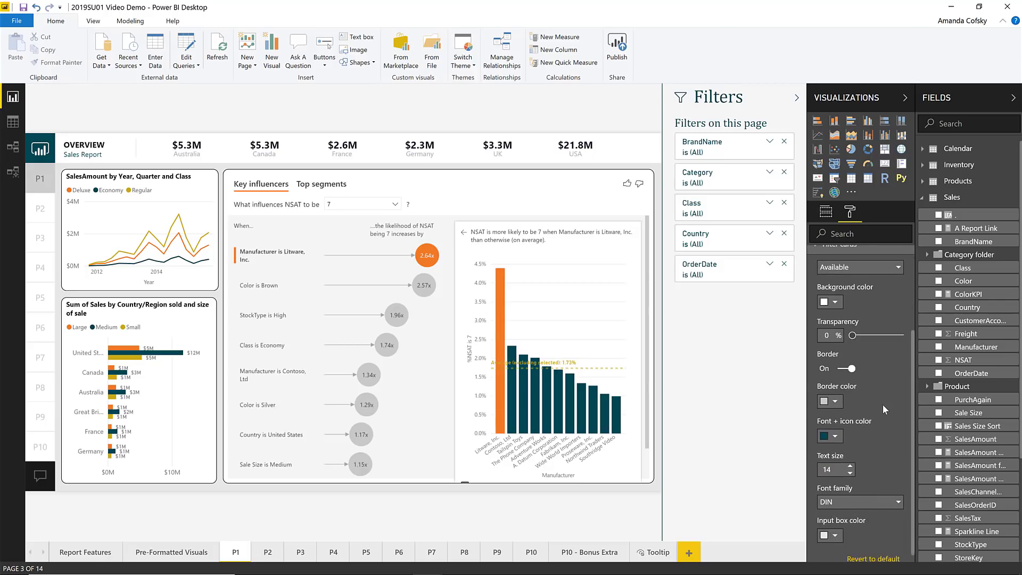
{"action": "left_click", "coordinate": [834, 442]}
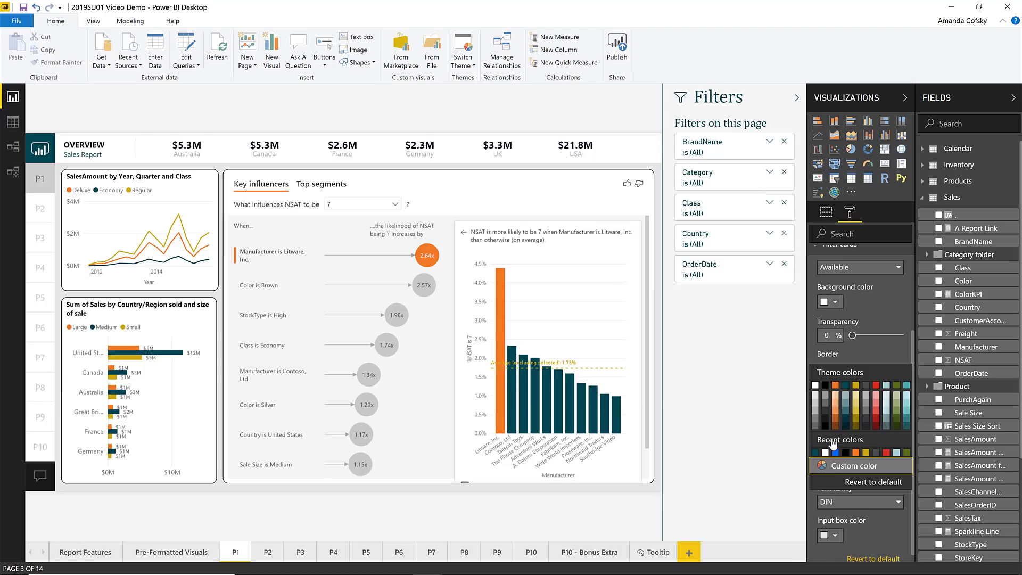
{"action": "left_click", "coordinate": [856, 388]}
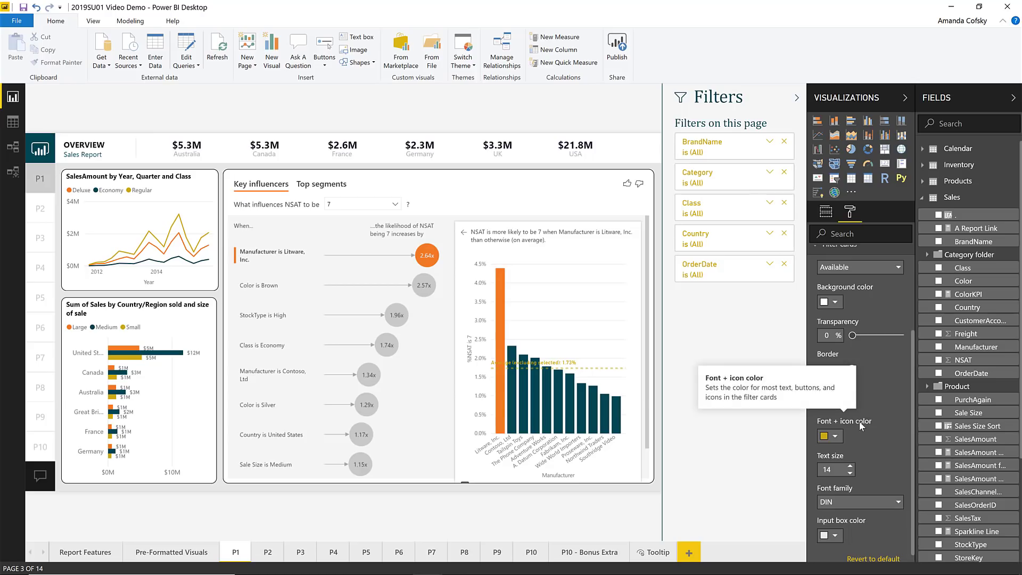
- Increase the text size of the available filter cards to 16
{"action": "left_click", "coordinate": [850, 467]}
{"action": "left_click", "coordinate": [851, 467]}
{"action": "left_click", "coordinate": [851, 467]}
{"action": "left_click", "coordinate": [850, 467]}
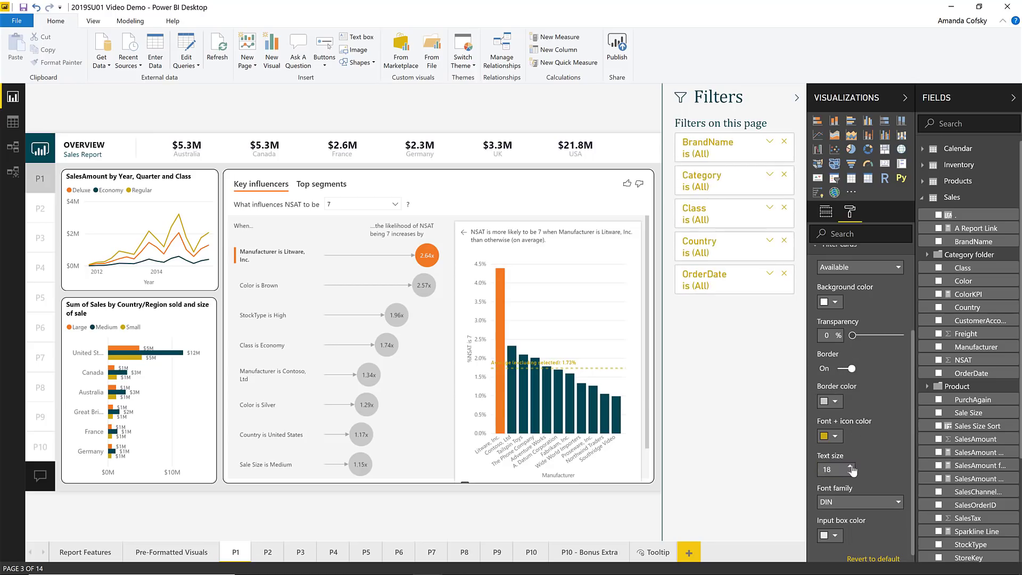
{"action": "left_click", "coordinate": [851, 474]}
{"action": "left_click", "coordinate": [850, 474]}
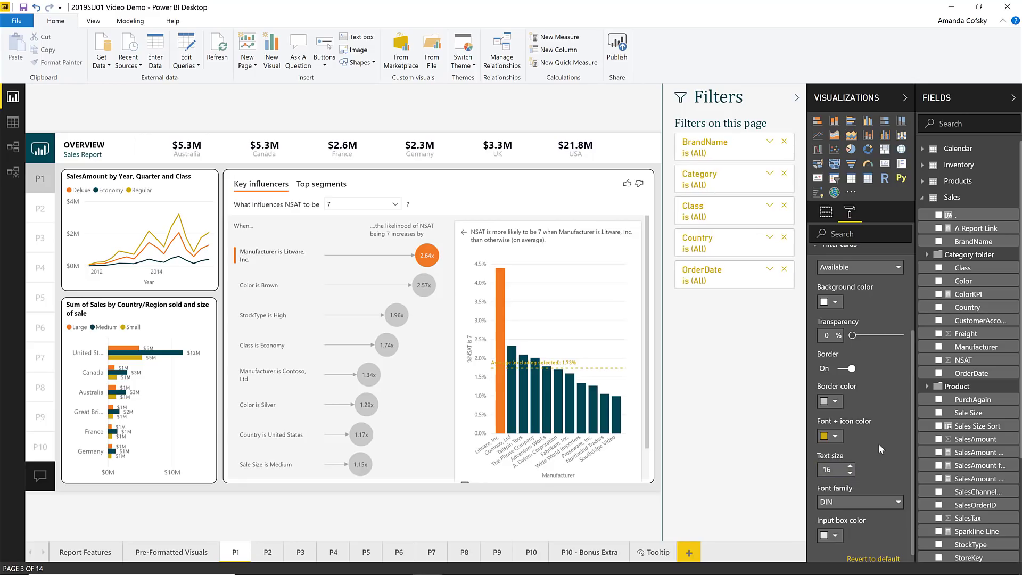
- Set the available filter cards' font family to Arial and their input box color to a light grey theme shade
{"action": "left_click", "coordinate": [868, 504]}
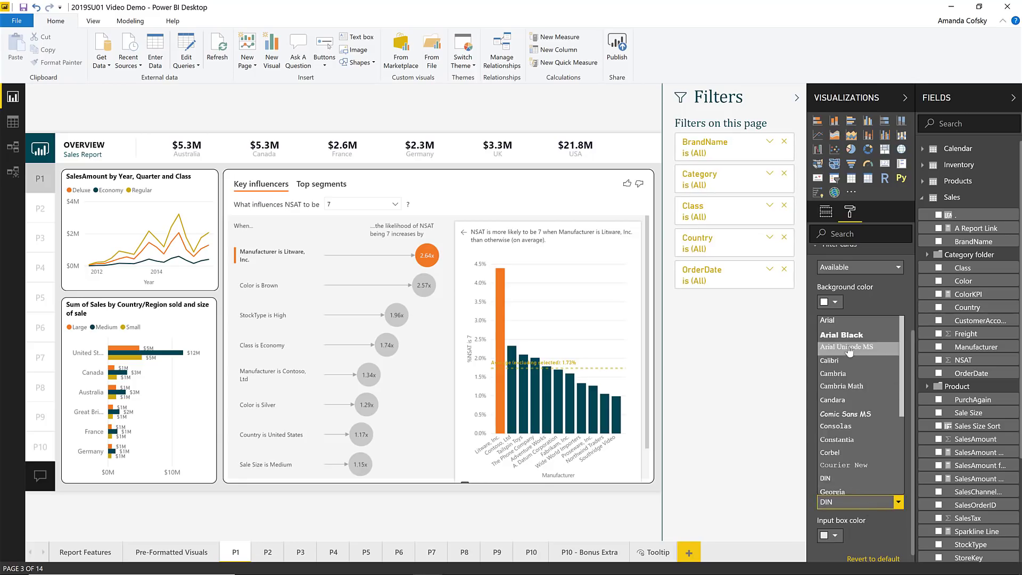
{"action": "left_click", "coordinate": [837, 320]}
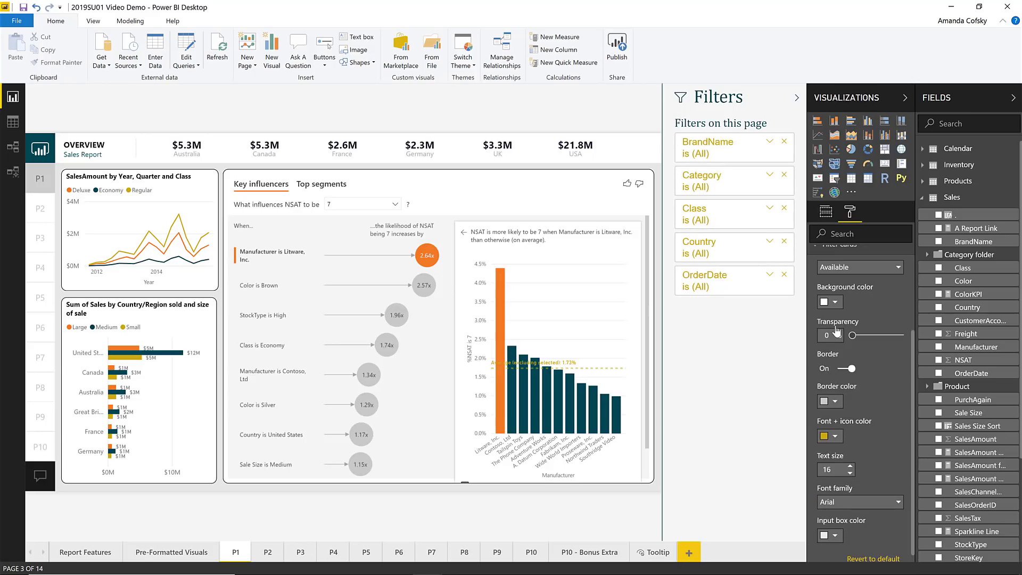
{"action": "left_click", "coordinate": [836, 535]}
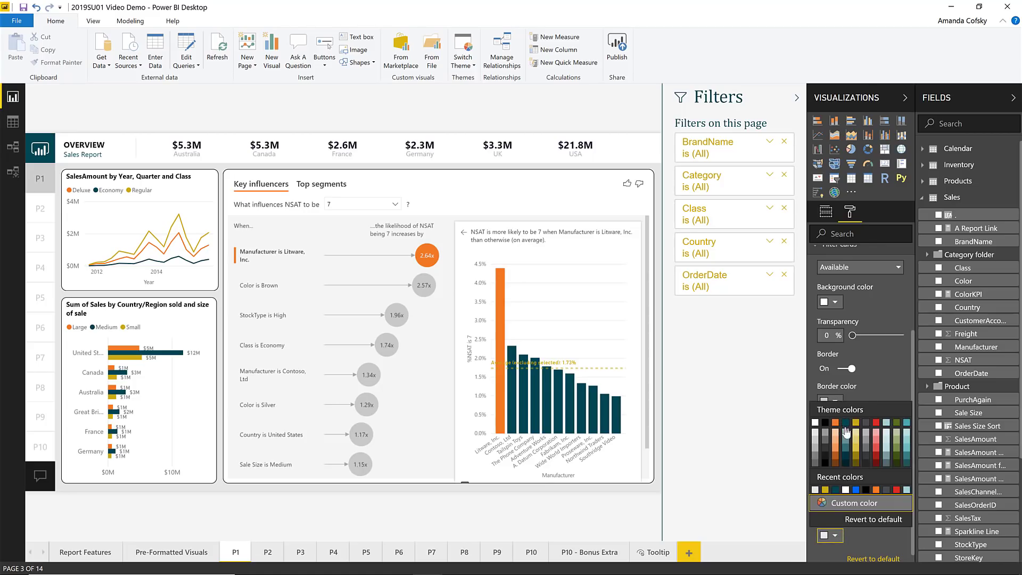
{"action": "left_click", "coordinate": [816, 442]}
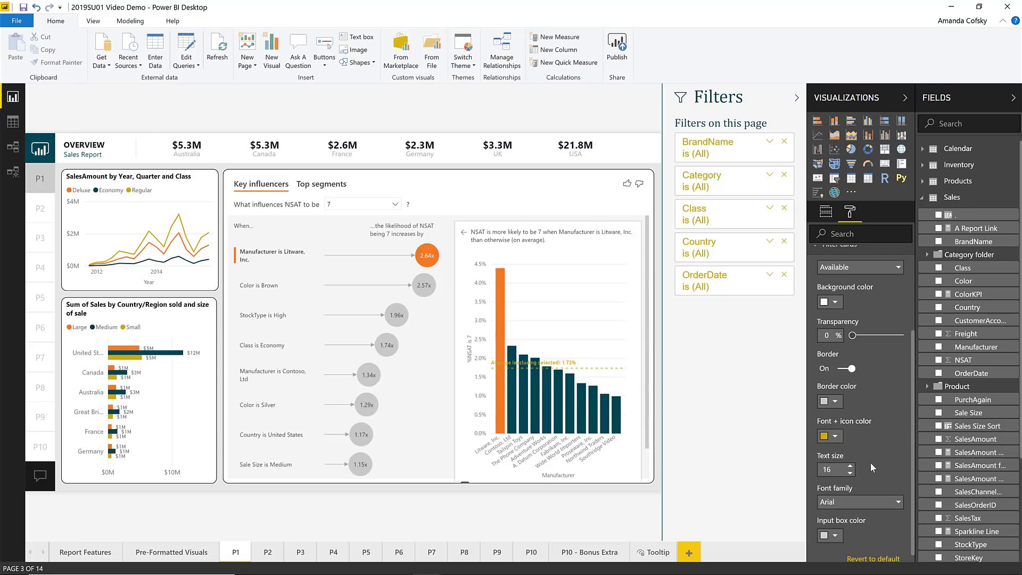
- Filter the page's Category card to Audio and collapse the card again
{"action": "scroll", "coordinate": [871, 467], "scroll_direction": "up", "scroll_amount": 2}
{"action": "left_click", "coordinate": [849, 329]}
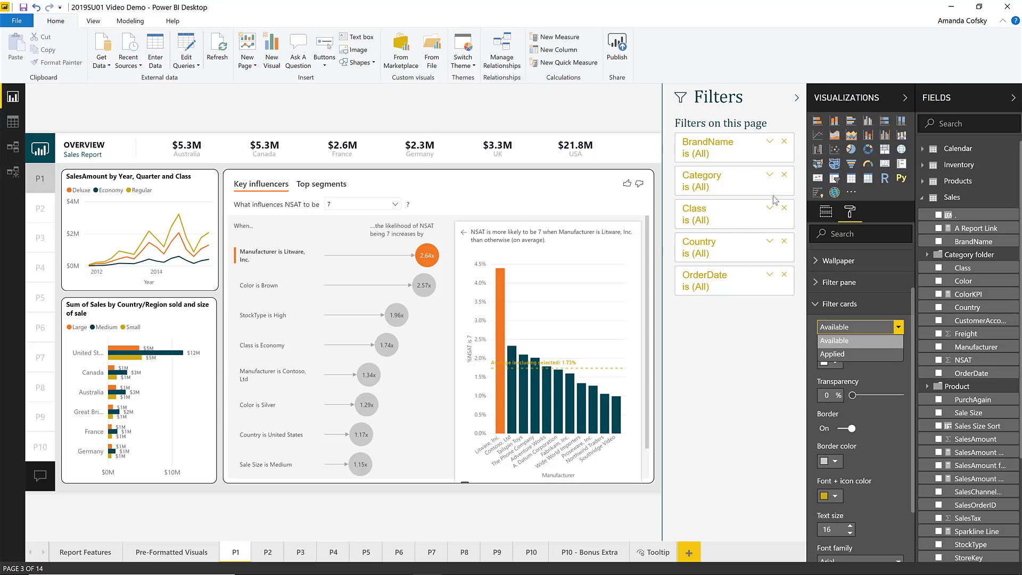
{"action": "left_click", "coordinate": [768, 176]}
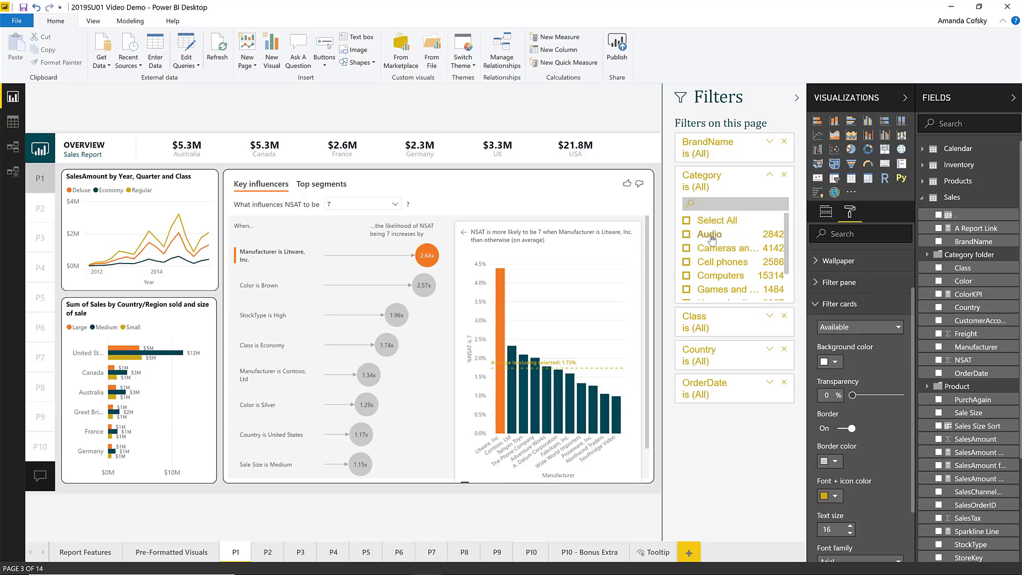
{"action": "left_click", "coordinate": [711, 233]}
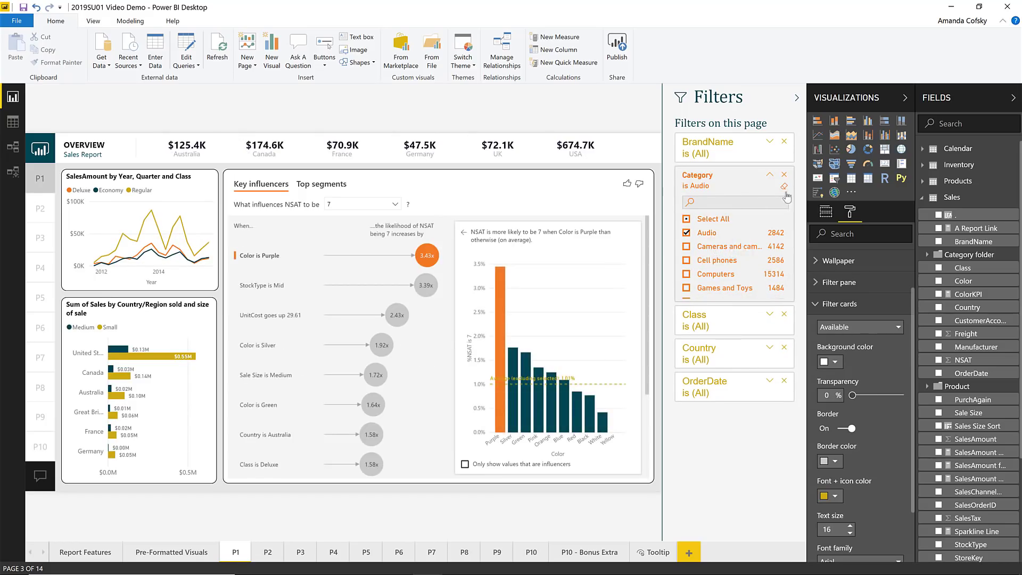
{"action": "left_click", "coordinate": [758, 179]}
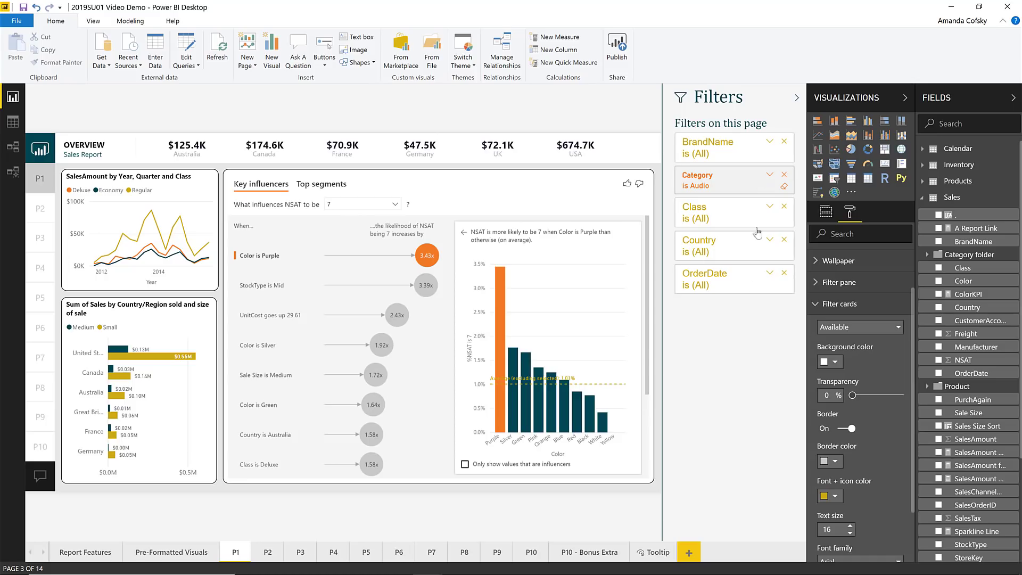
- Step through the filter cards with keyboard-only navigation, expanding the Class card and moving the focus on to Country
{"action": "key", "text": "Tab"}
{"action": "key", "text": "Tab"}
{"action": "key", "text": "Tab"}
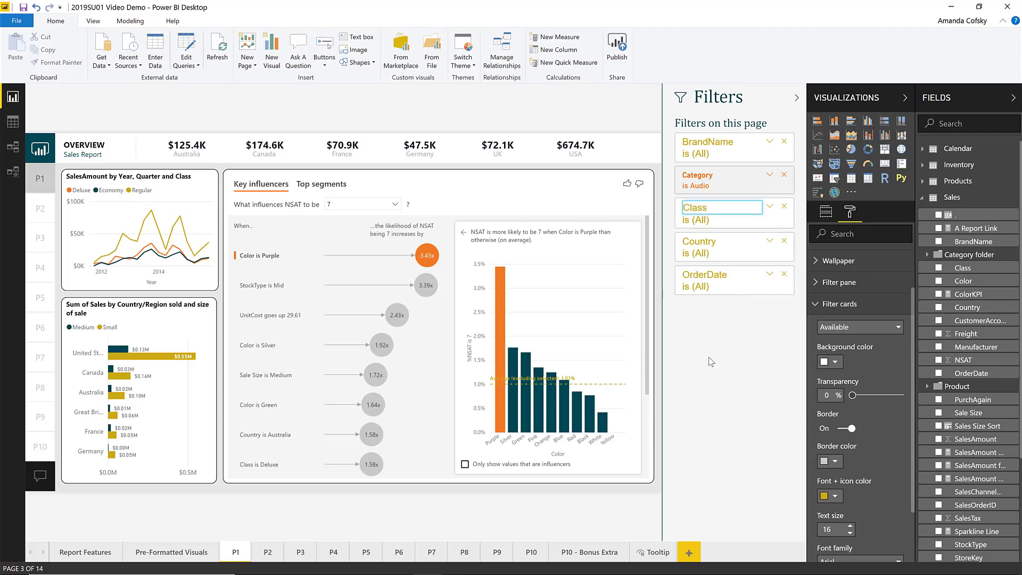
{"action": "key", "text": "Tab"}
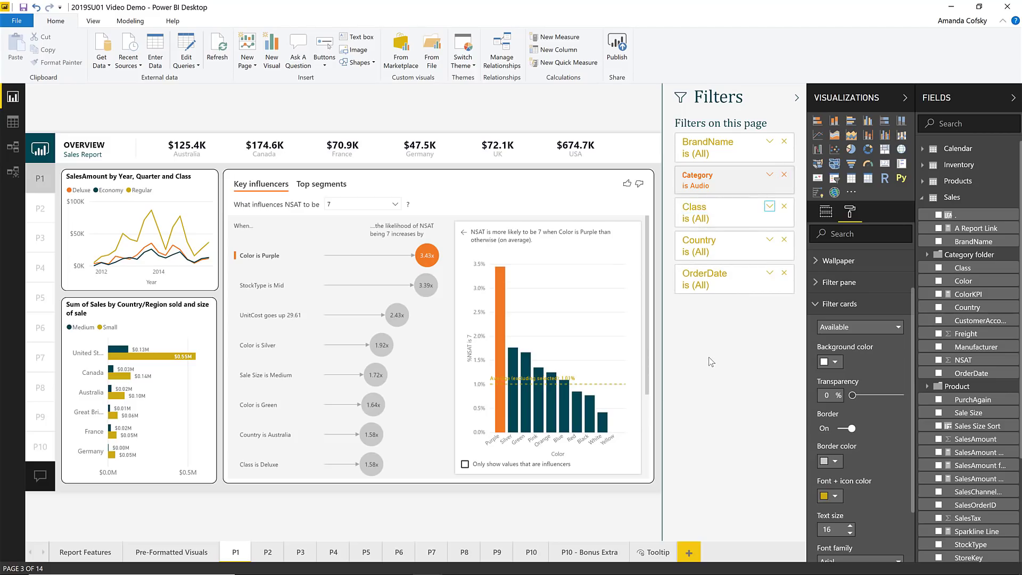
{"action": "key", "text": "Return"}
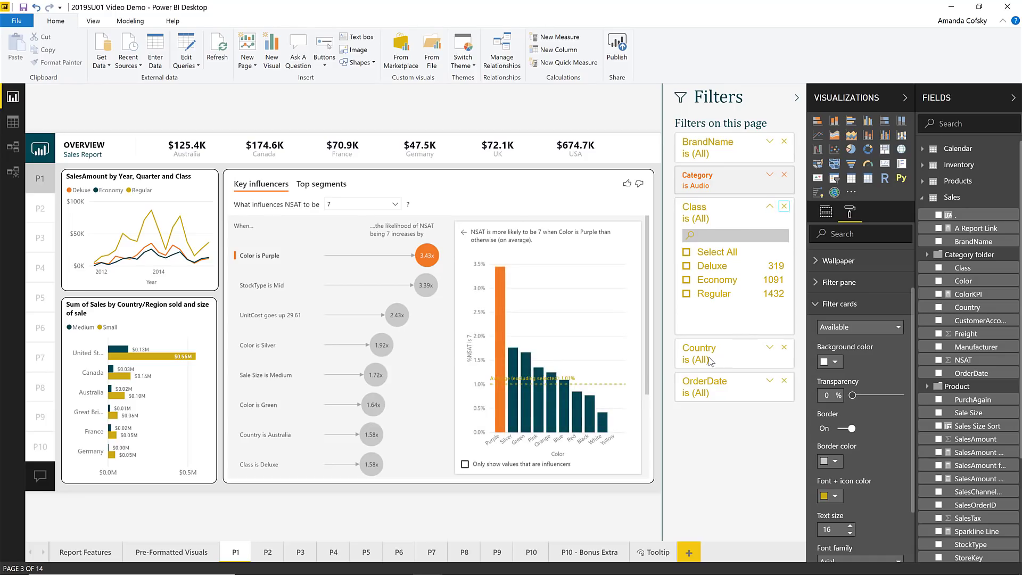
{"action": "key", "text": "Tab"}
{"action": "key", "text": "Tab"}
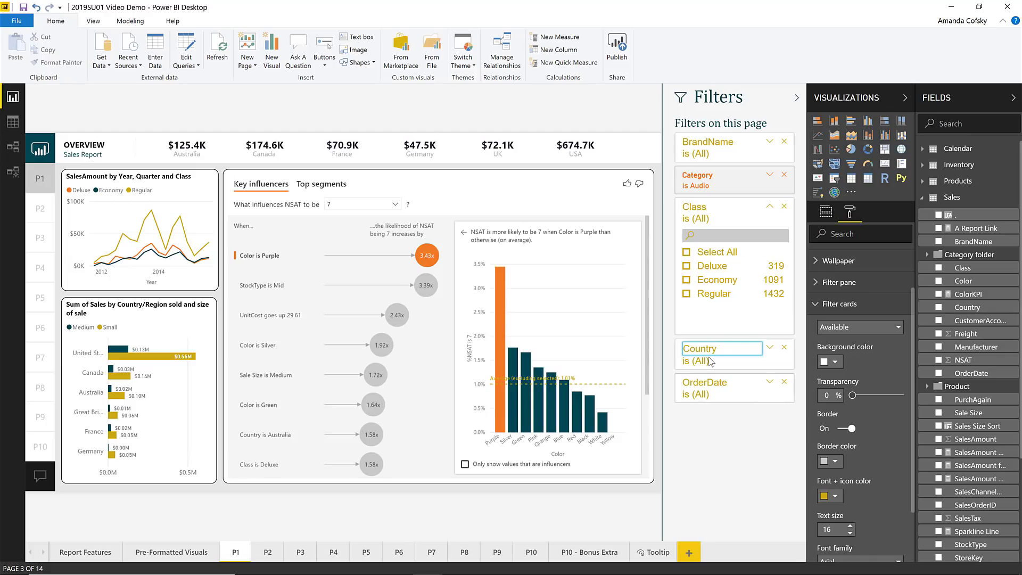
- Select the SalesAmount by Year, Quarter and Class line chart and view the filters affecting it
{"action": "left_click", "coordinate": [184, 195]}
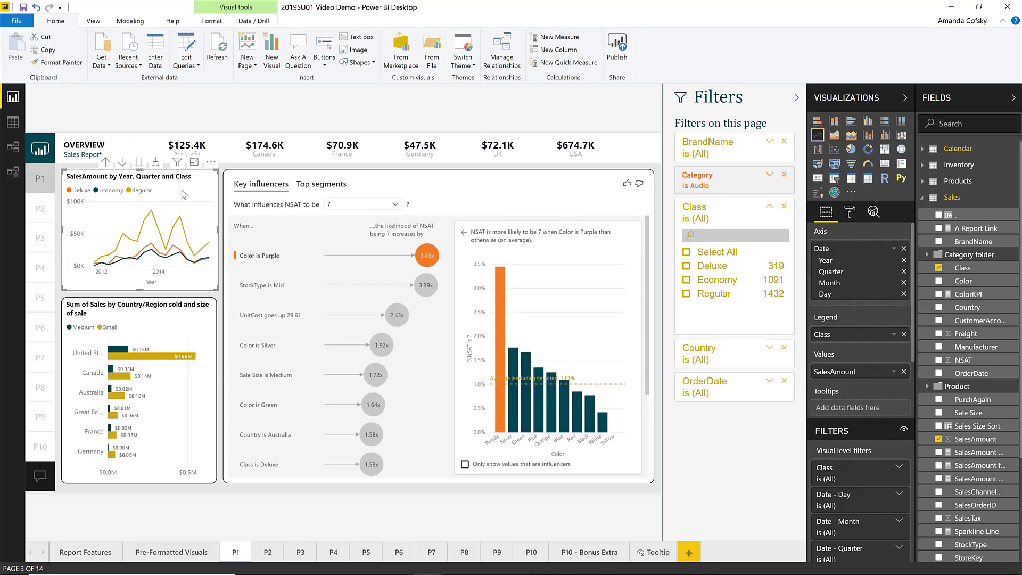
{"action": "mouse_move", "coordinate": [178, 163]}
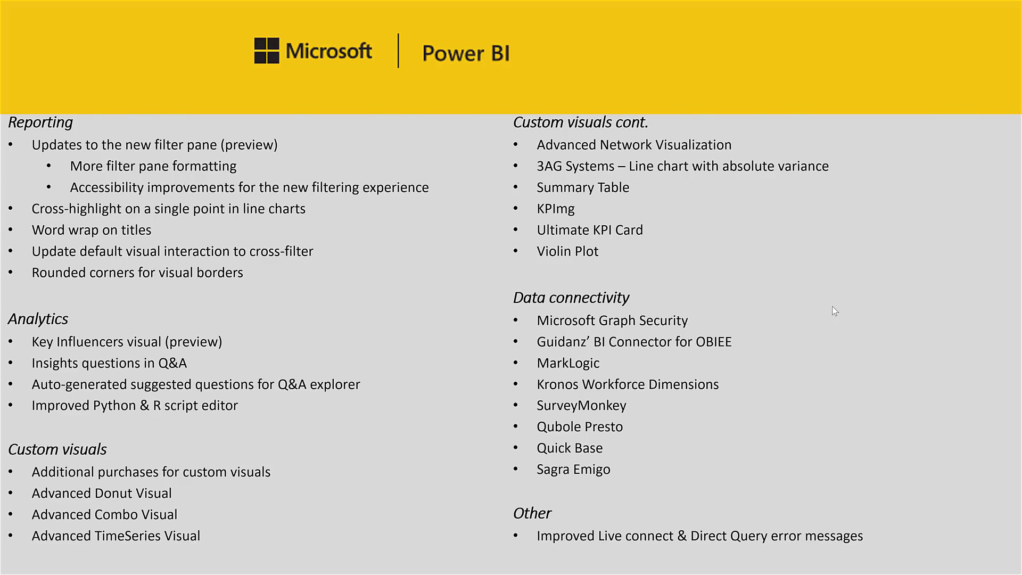
- Switch from the slides back to Power BI Desktop and cross-filter the page by the line chart's highest peak point
{"action": "key", "text": "alt+Tab"}
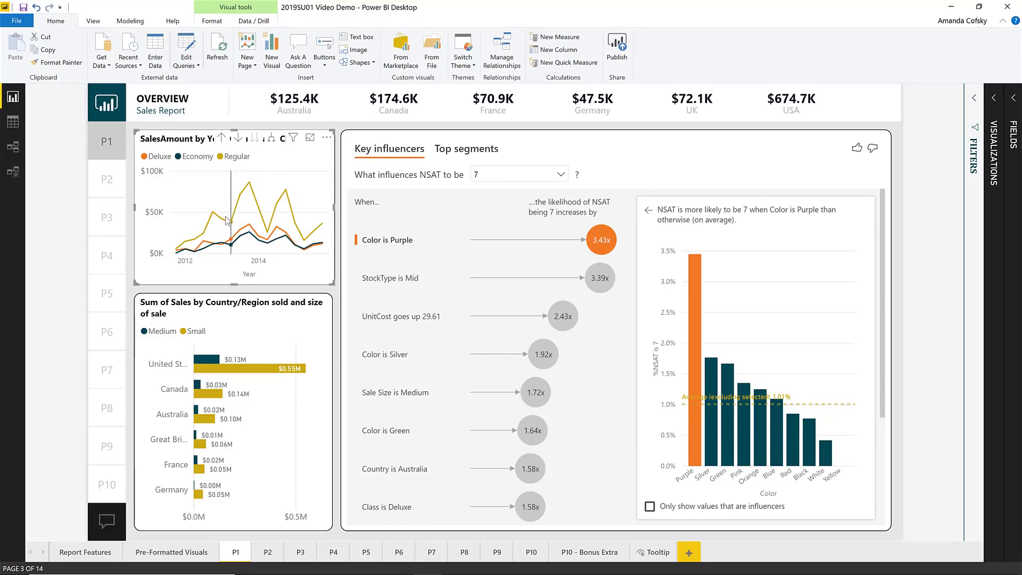
{"action": "left_click", "coordinate": [250, 184]}
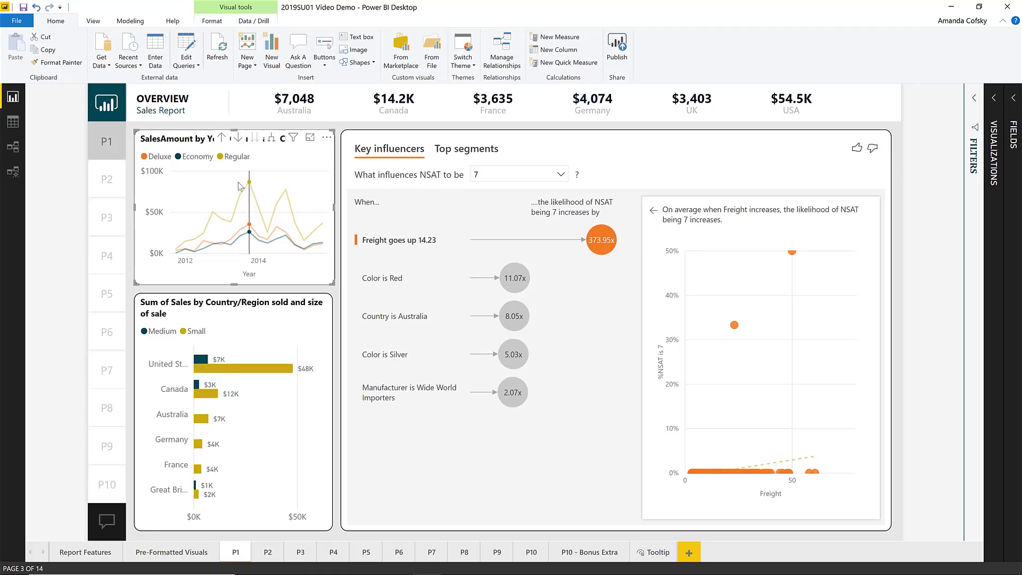
- Cross-filter the page by the Regular series of the line chart and clear the selection from the chart's empty area
{"action": "mouse_move", "coordinate": [219, 196]}
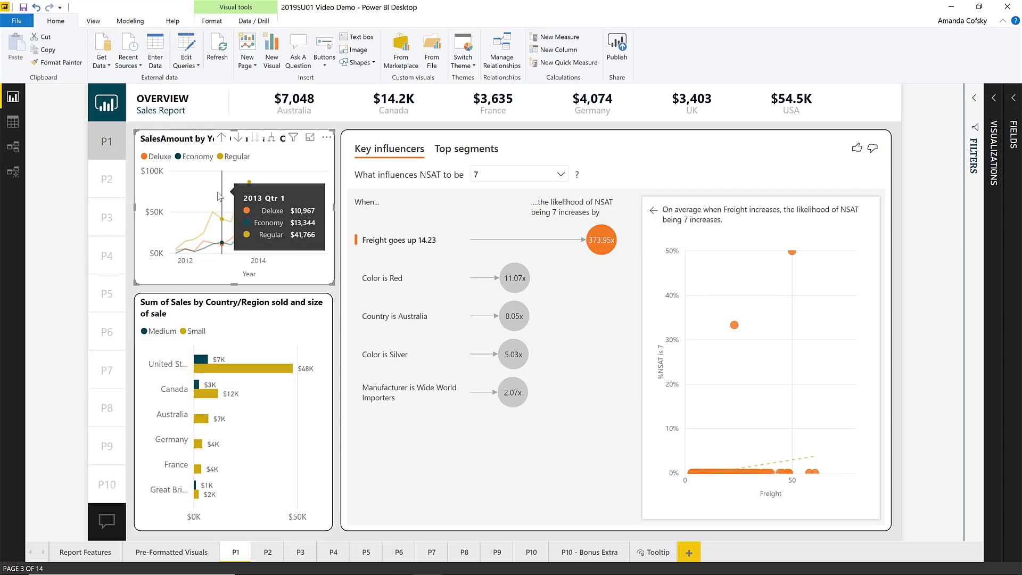
{"action": "left_click", "coordinate": [222, 160]}
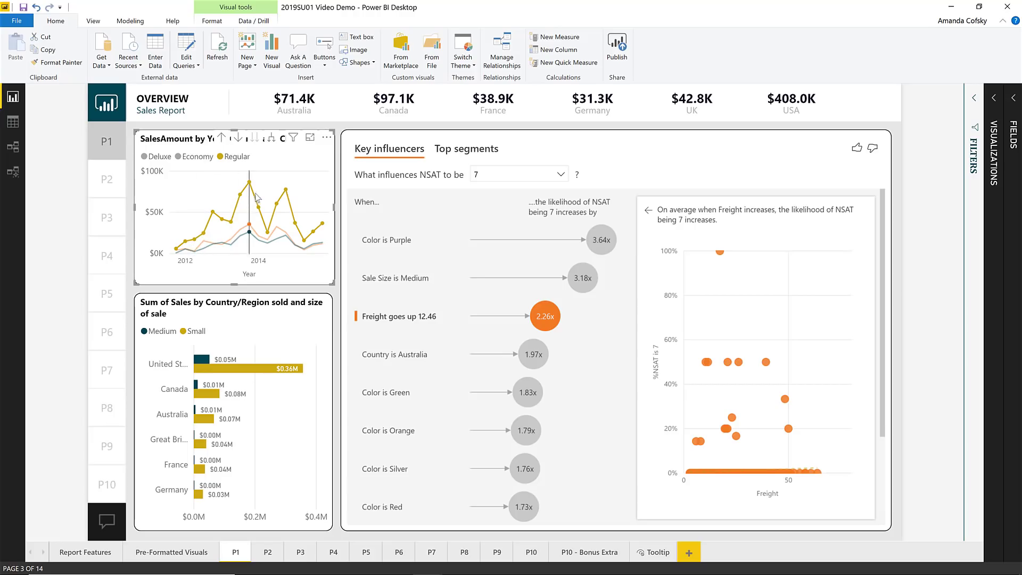
{"action": "mouse_move", "coordinate": [311, 200]}
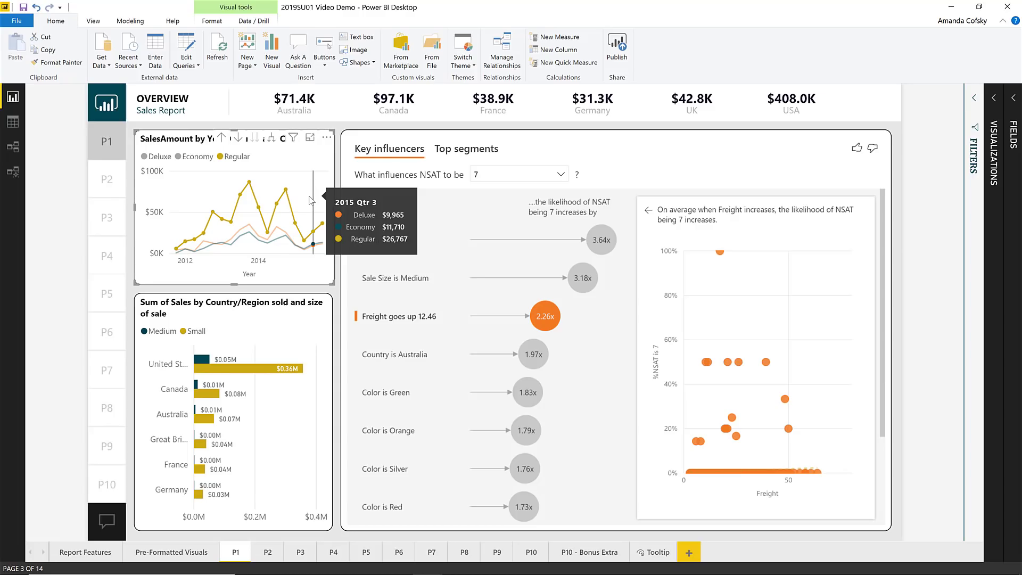
{"action": "left_click", "coordinate": [312, 200]}
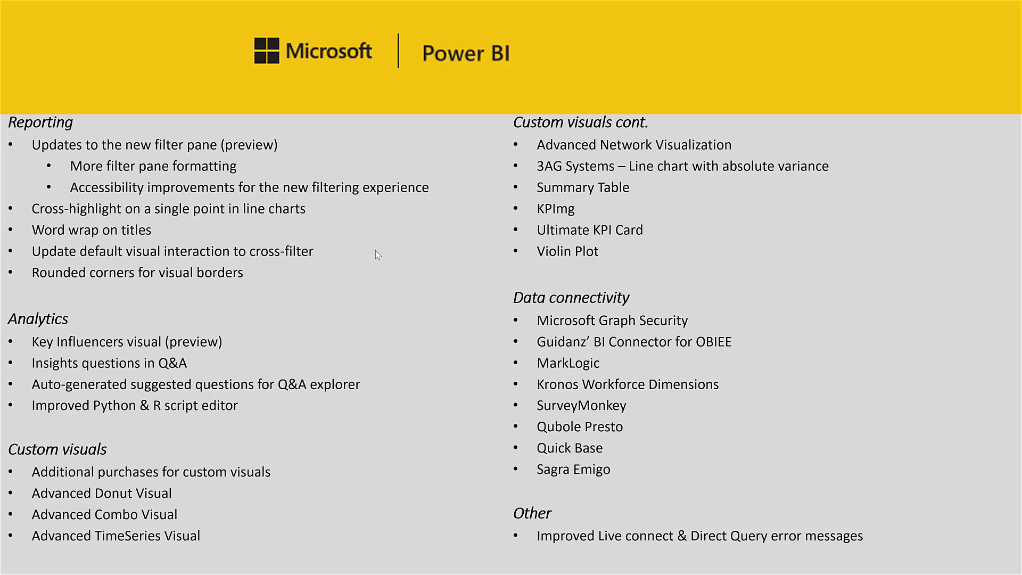
- Switch back to Power BI Desktop, examine the wrapped title of the Sum of Sales bar chart and deselect the chart
{"action": "key", "text": "alt+Tab"}
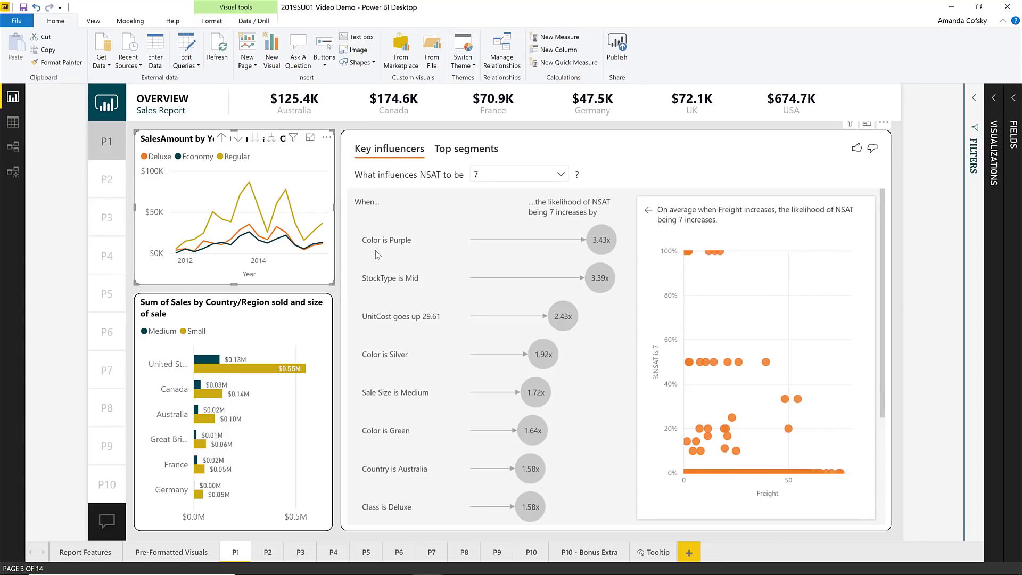
{"action": "left_click", "coordinate": [271, 331]}
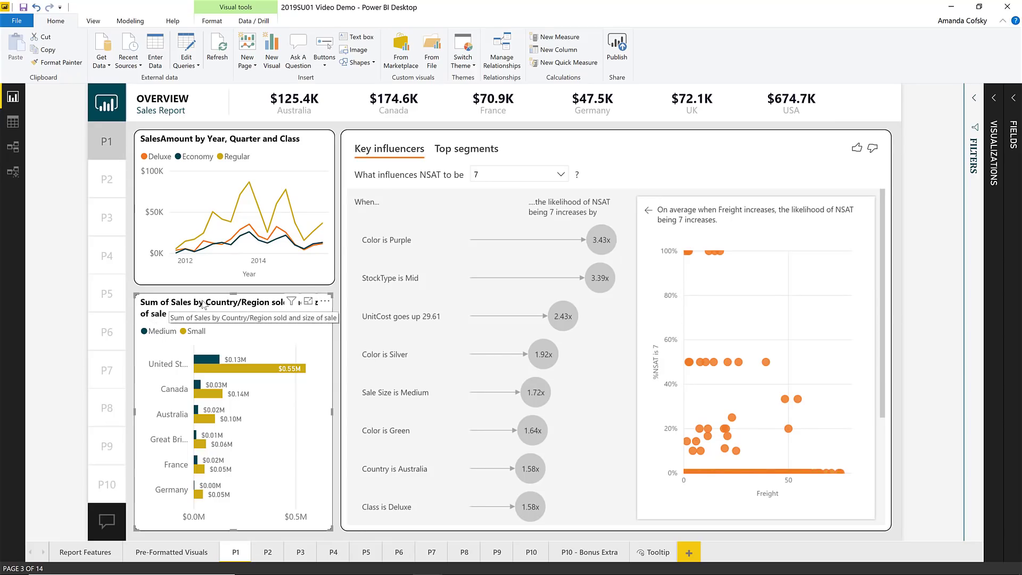
{"action": "left_click", "coordinate": [336, 325]}
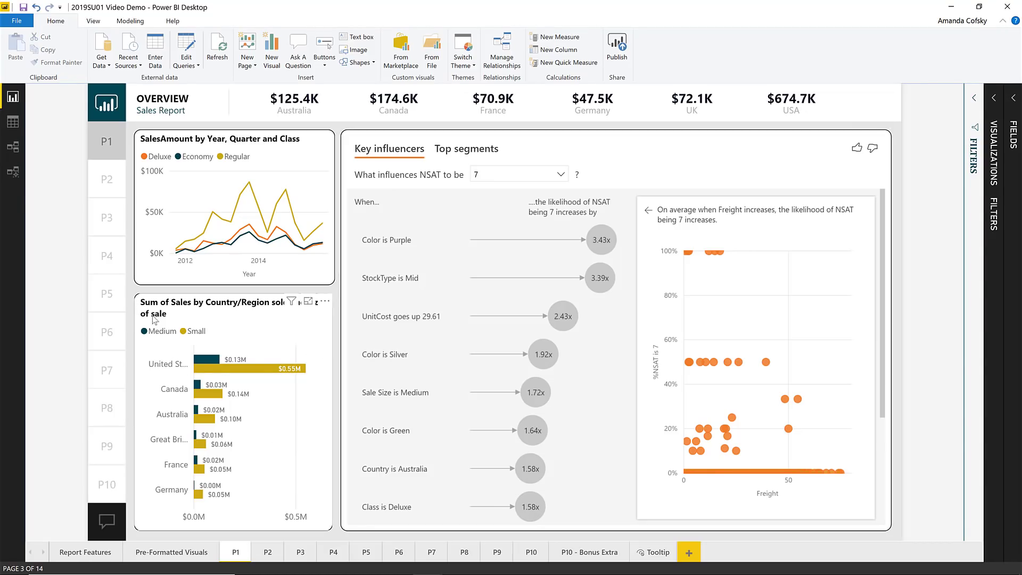
- Select the Sum of Sales by Country/Region bar chart, view the Word wrap option in its title formatting, and collapse the formatting settings
{"action": "left_click", "coordinate": [305, 340]}
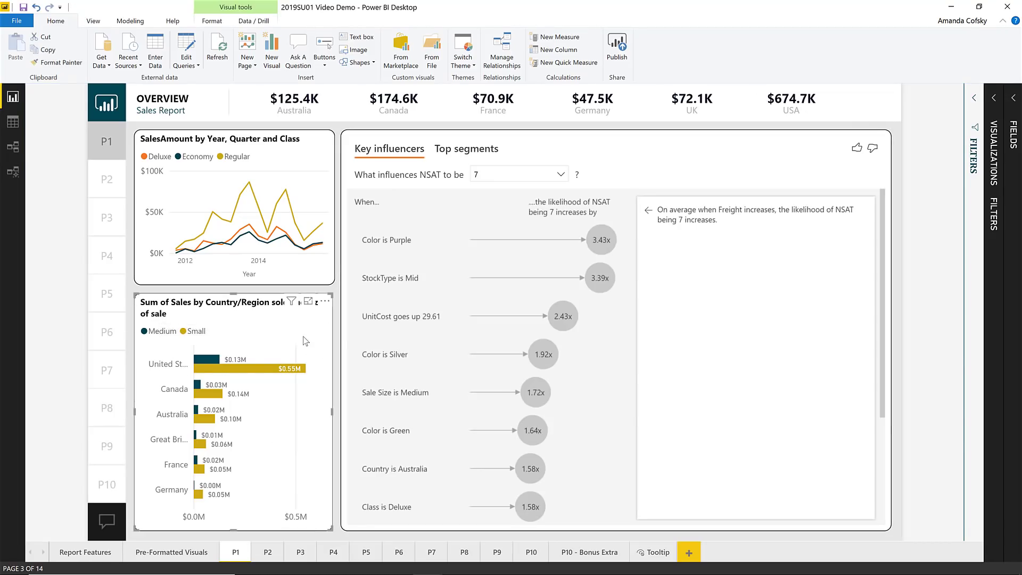
{"action": "left_click", "coordinate": [994, 141]}
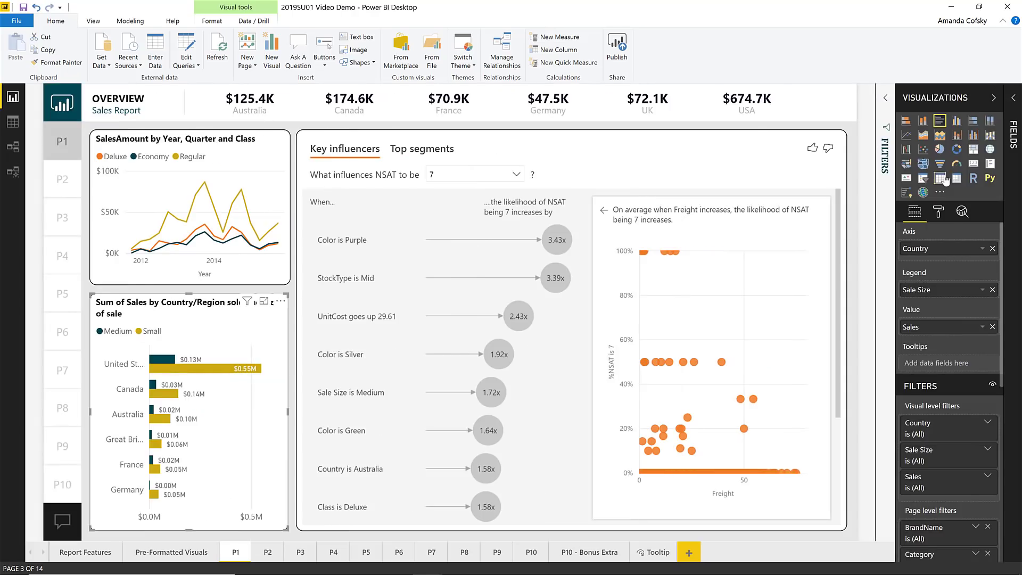
{"action": "left_click", "coordinate": [936, 211]}
{"action": "left_click", "coordinate": [926, 407]}
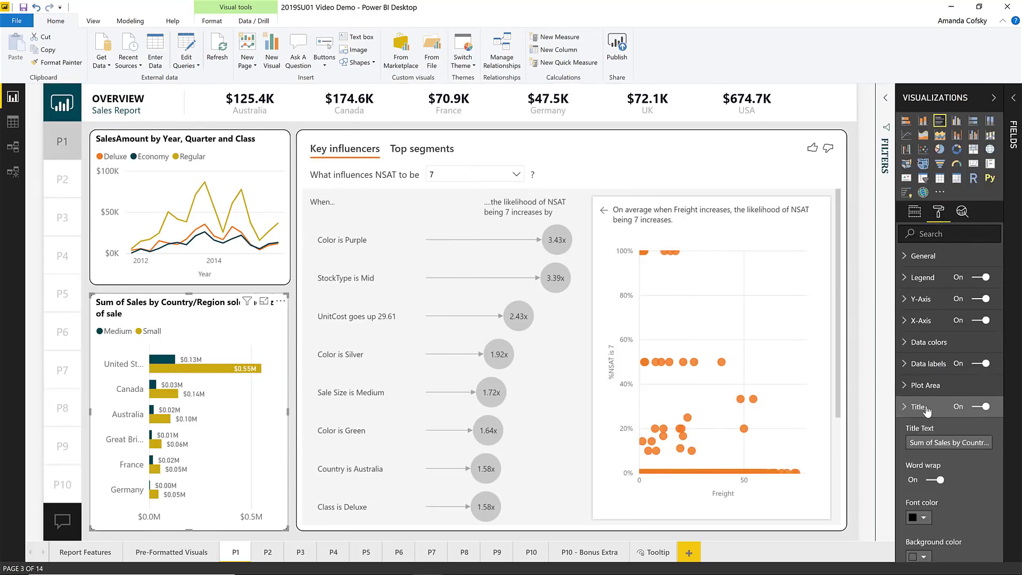
{"action": "scroll", "coordinate": [928, 418], "scroll_direction": "down", "scroll_amount": 1}
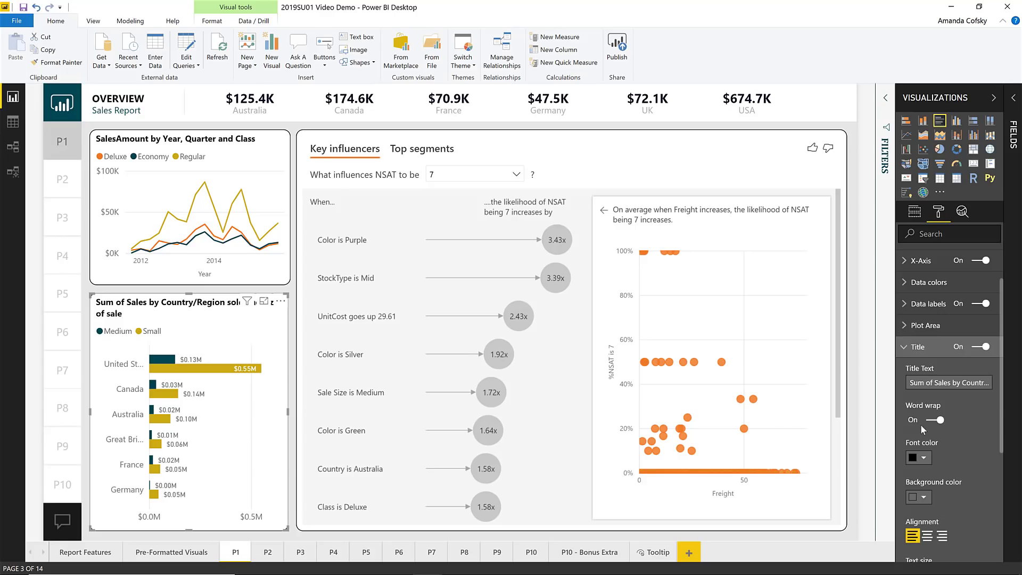
{"action": "left_click", "coordinate": [922, 347]}
{"action": "left_click", "coordinate": [914, 213]}
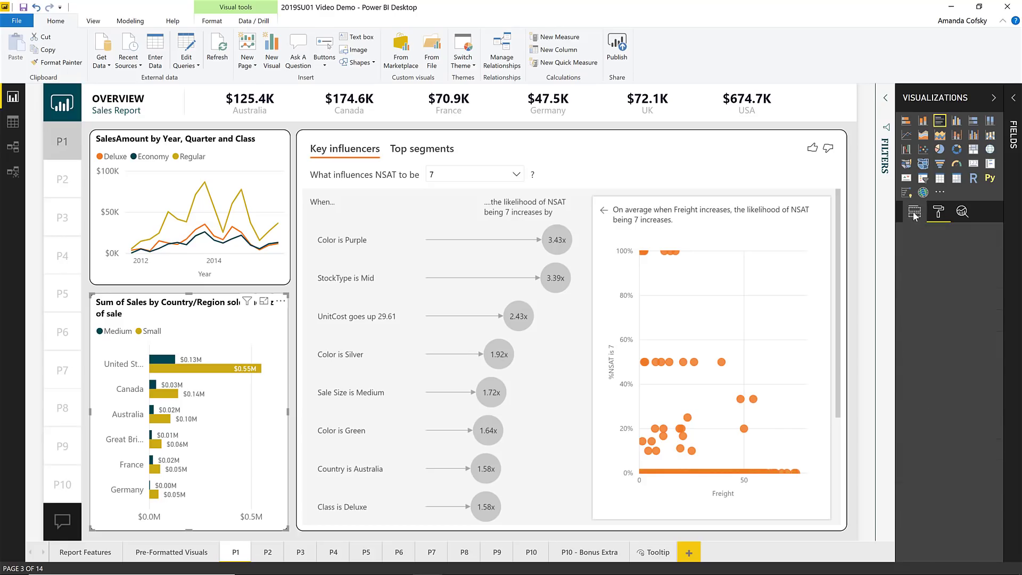
{"action": "left_click", "coordinate": [936, 100]}
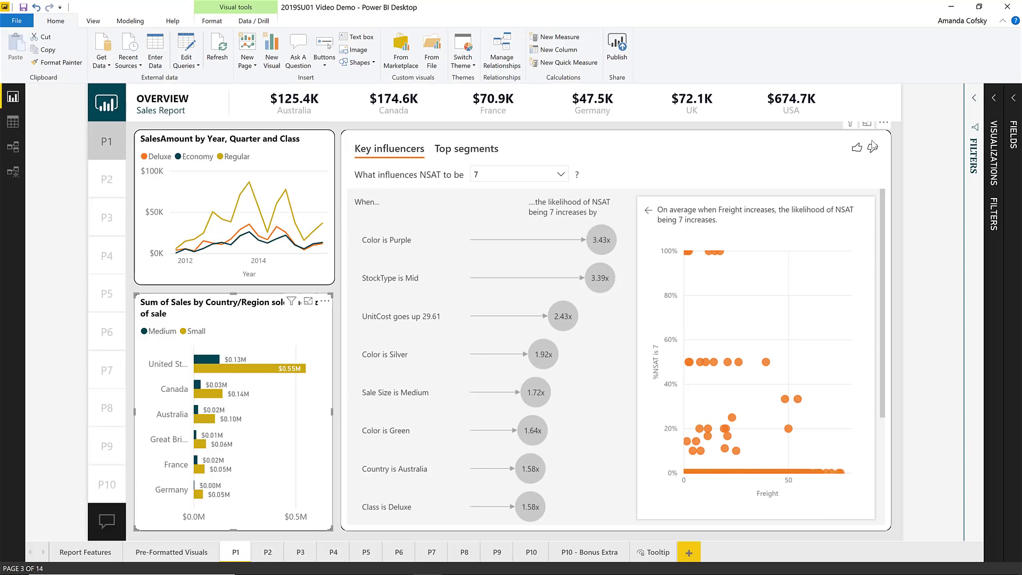
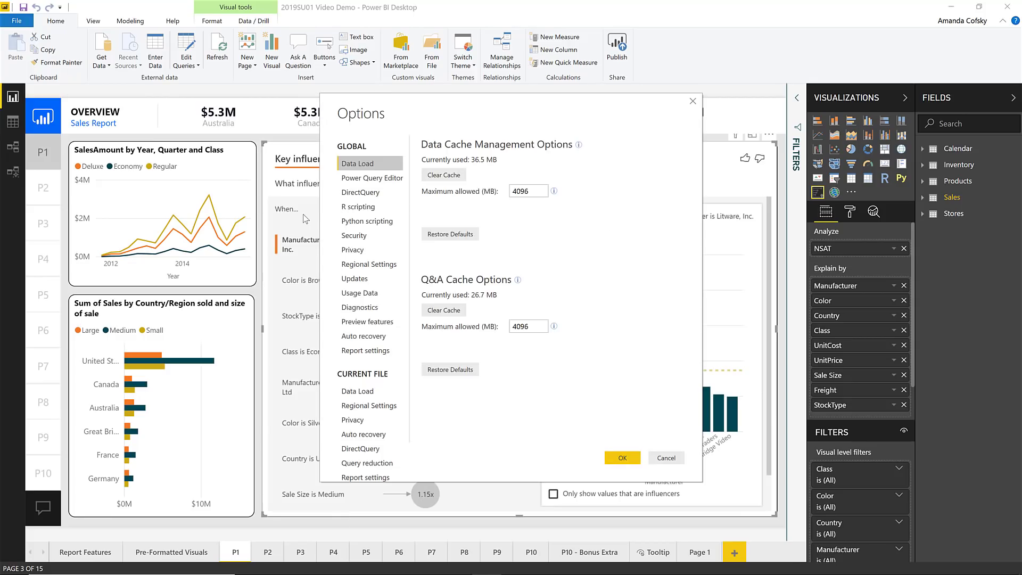
- View the Key influencers visual option among the preview features, dismiss the options without changes, and deselect the key influencers visual
{"action": "left_click", "coordinate": [367, 322]}
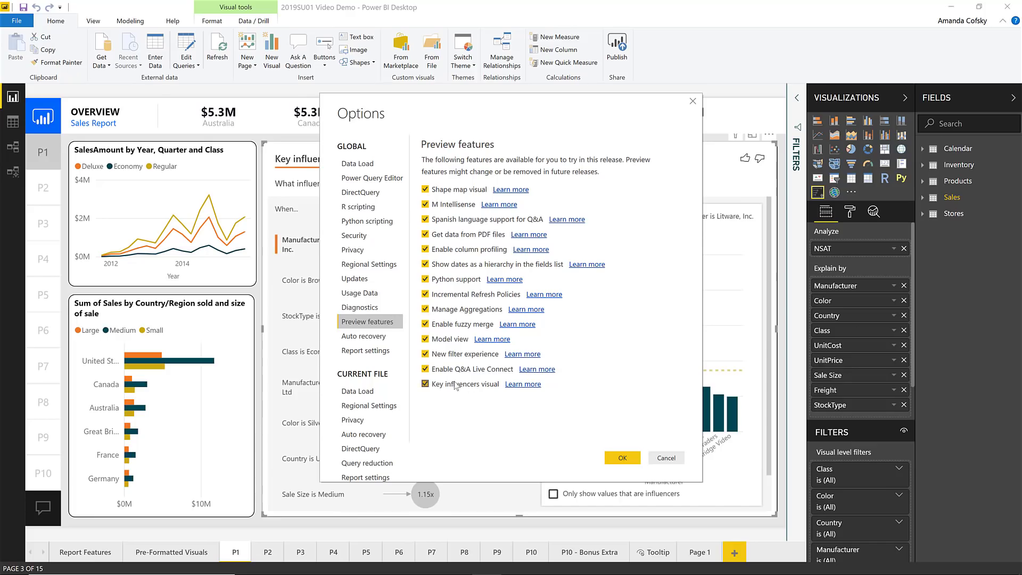
{"action": "left_click", "coordinate": [667, 459]}
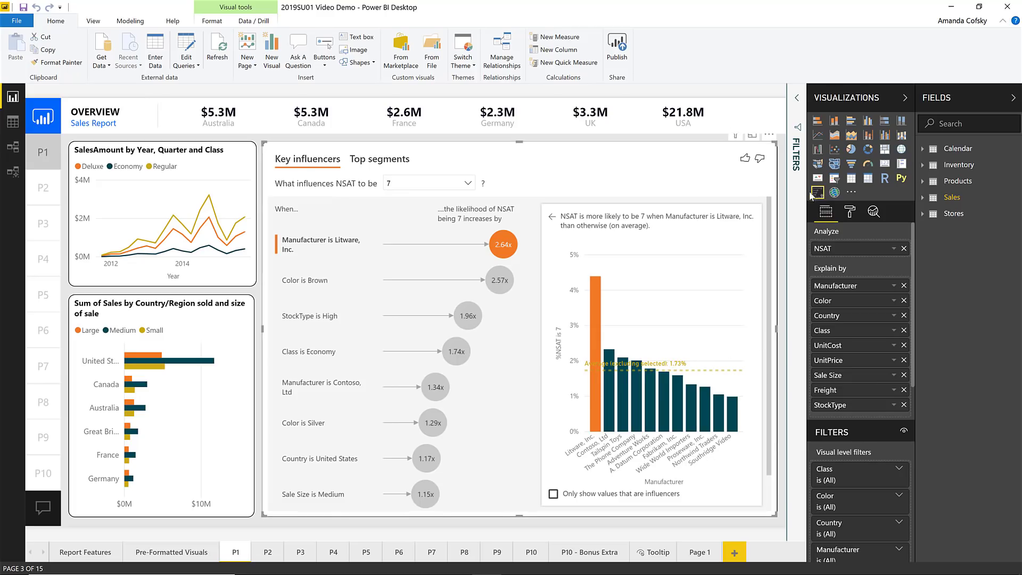
{"action": "left_click", "coordinate": [781, 153]}
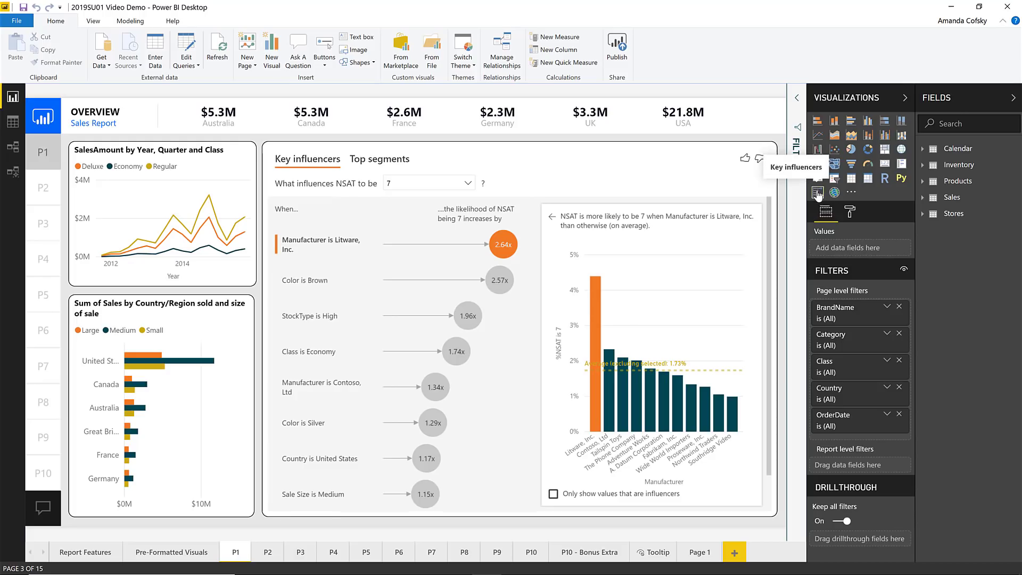
- Select the key influencers visual and examine its Analyze and Explain by fields and the NSAT values available for analysis
{"action": "left_click", "coordinate": [682, 164]}
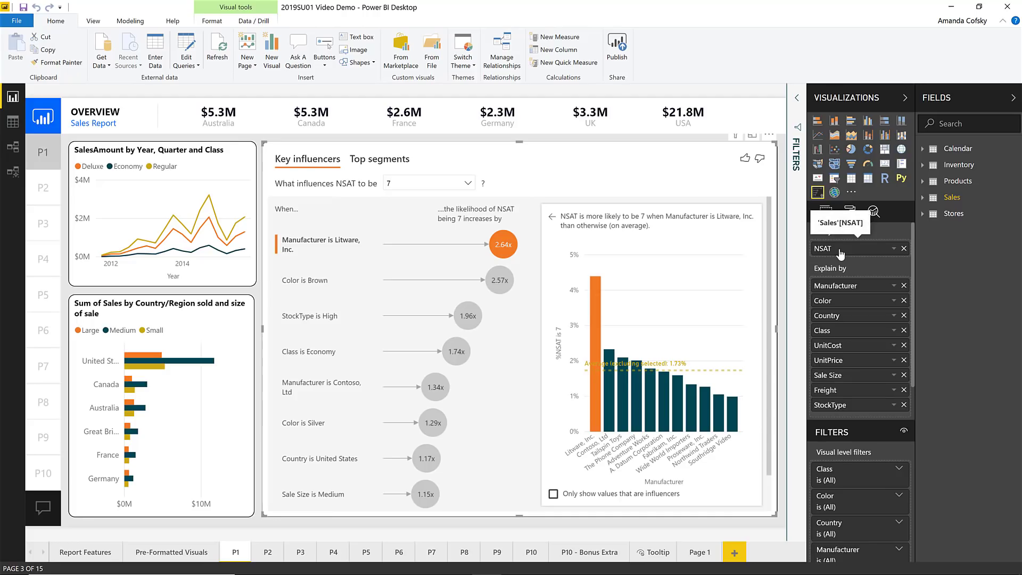
{"action": "mouse_move", "coordinate": [839, 270]}
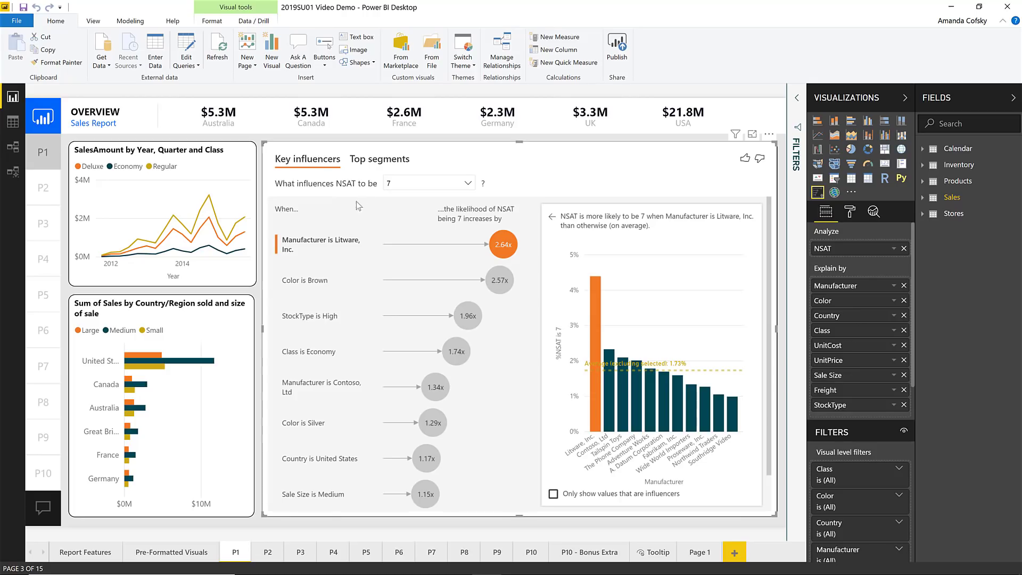
{"action": "left_click", "coordinate": [427, 184]}
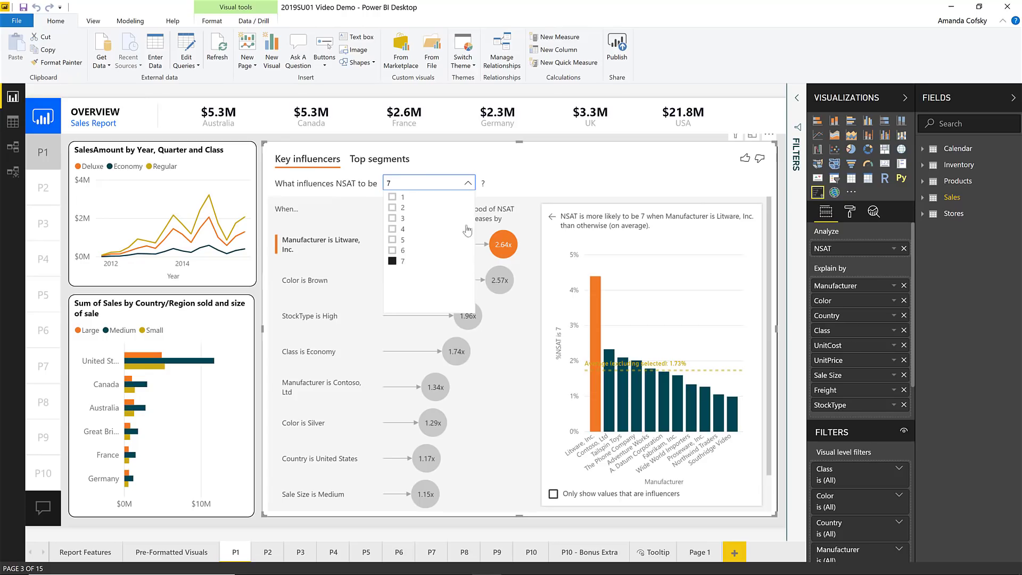
{"action": "left_click", "coordinate": [510, 186]}
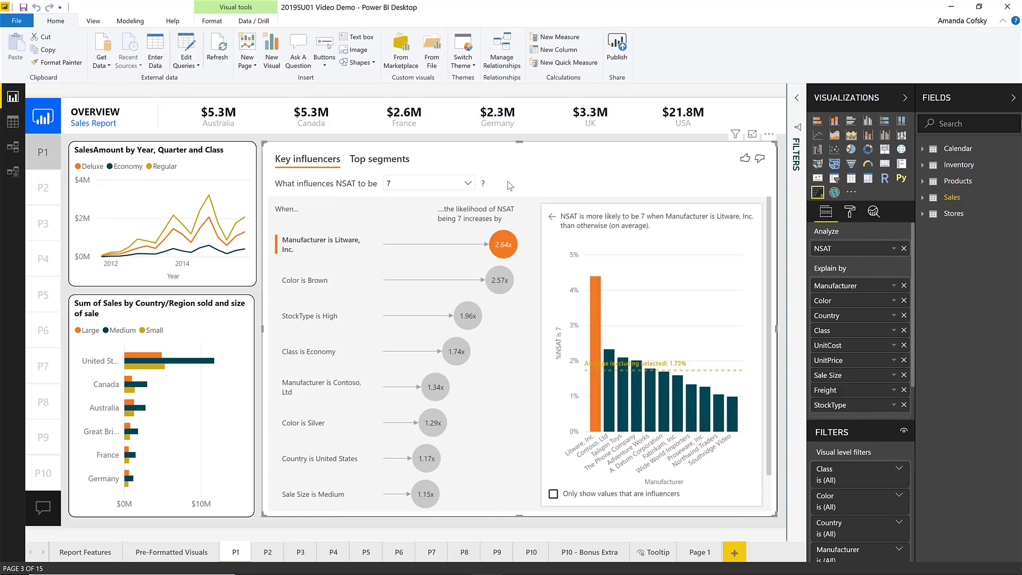
{"action": "left_click", "coordinate": [468, 184]}
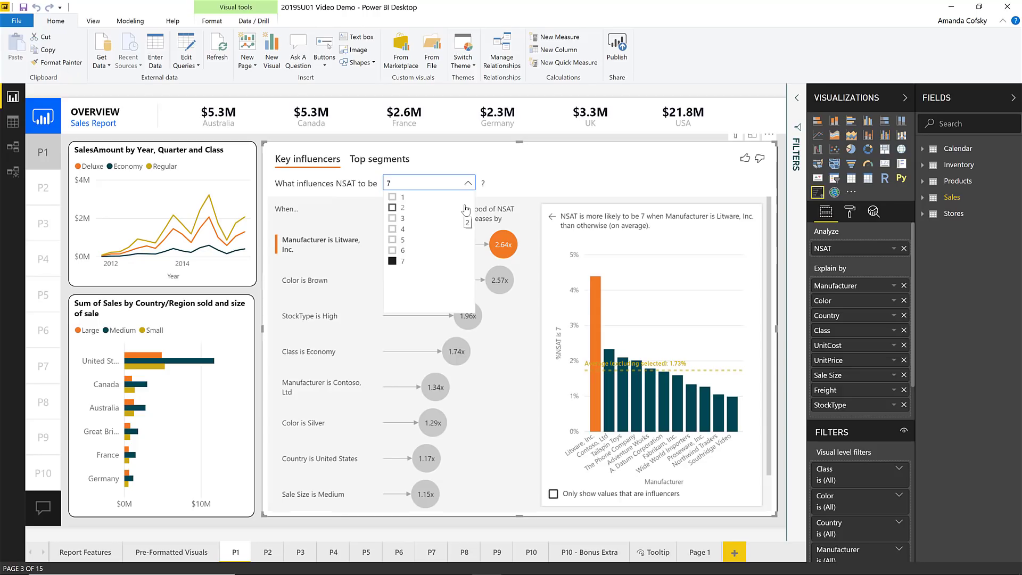
{"action": "left_click", "coordinate": [518, 187]}
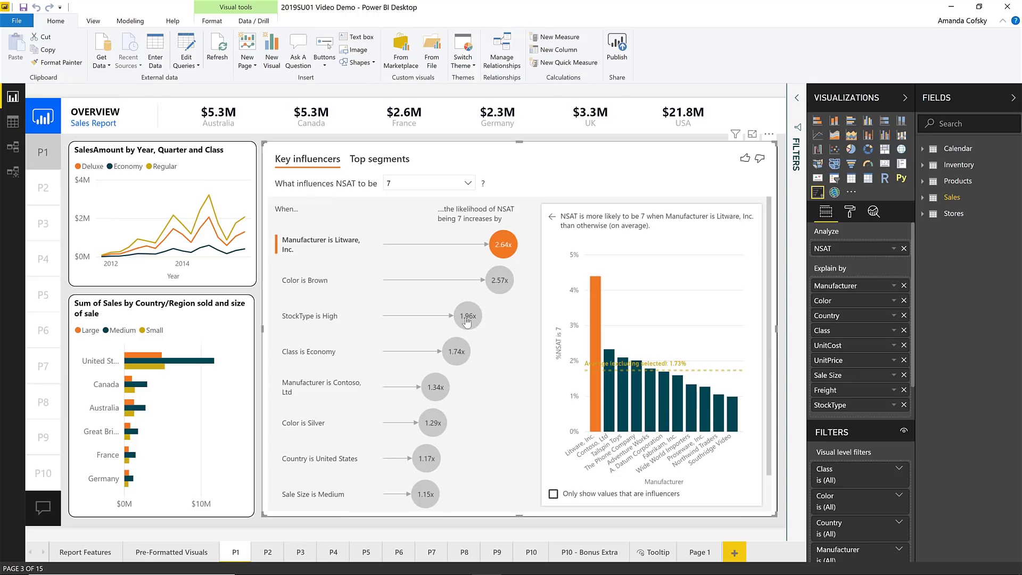
- Examine the ranked list of factors influencing NSAT to be 7 and the explanations of their likelihood multipliers
{"action": "mouse_move", "coordinate": [431, 396]}
{"action": "mouse_move", "coordinate": [496, 289]}
{"action": "mouse_move", "coordinate": [512, 254]}
{"action": "mouse_move", "coordinate": [471, 329]}
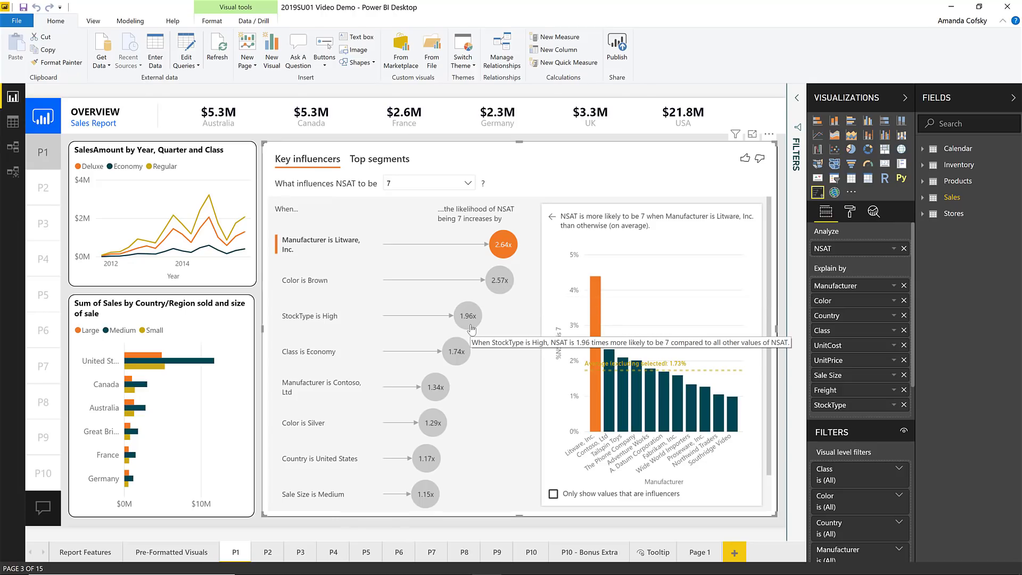
{"action": "scroll", "coordinate": [435, 438], "scroll_direction": "down", "scroll_amount": 1}
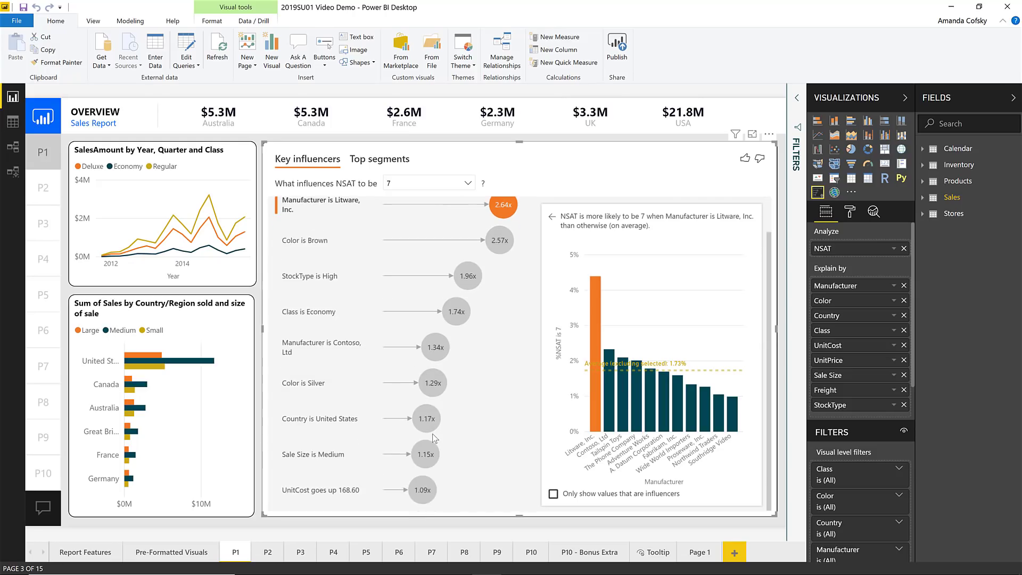
{"action": "scroll", "coordinate": [435, 439], "scroll_direction": "up", "scroll_amount": 1}
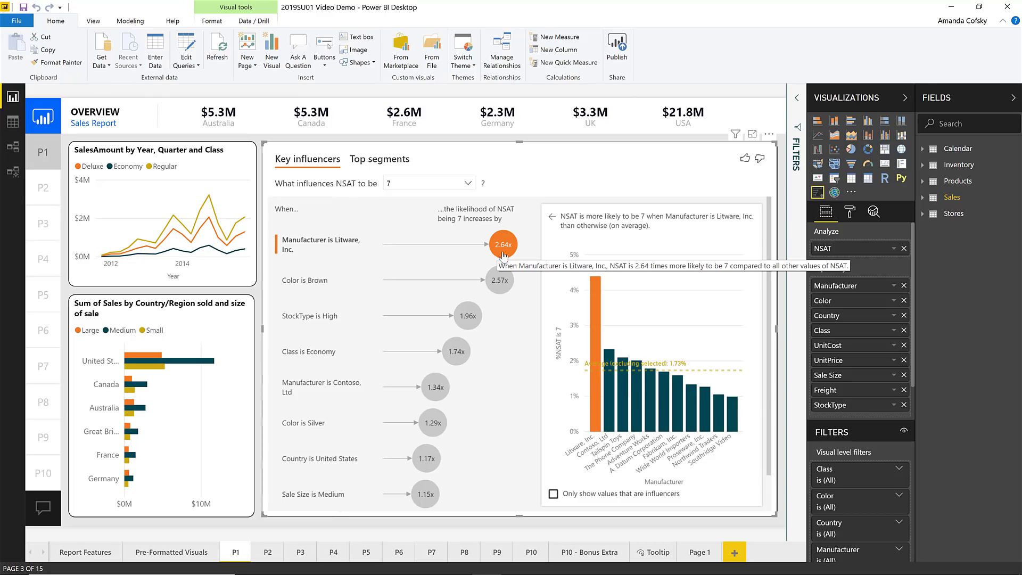
- View the breakdown charts for the Brown, High StockType, Economy, Contoso and Silver influencers, ending on Manufacturer is Litware, Inc
{"action": "left_click", "coordinate": [501, 281]}
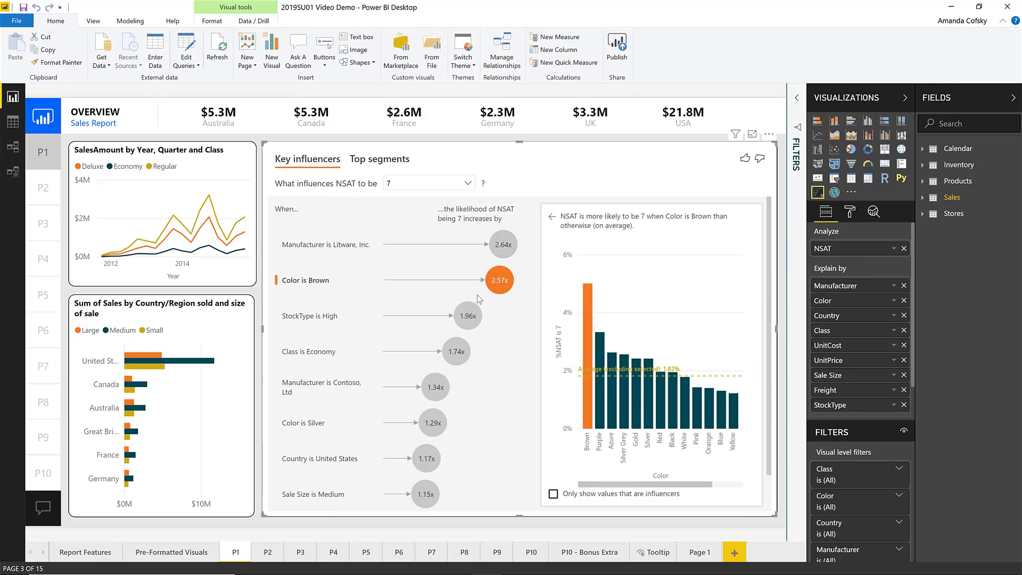
{"action": "left_click", "coordinate": [469, 315]}
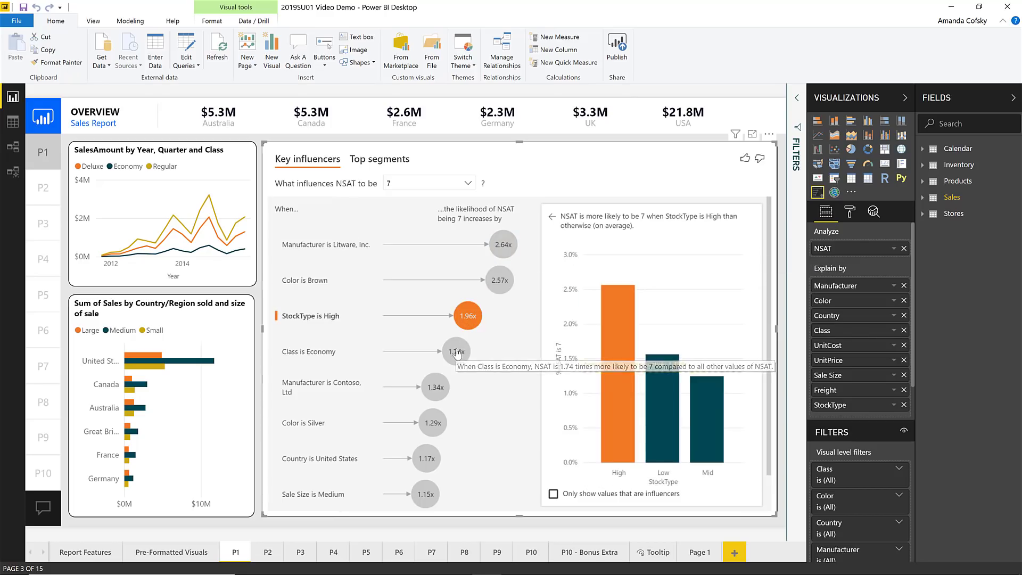
{"action": "left_click", "coordinate": [456, 353]}
{"action": "left_click", "coordinate": [436, 388]}
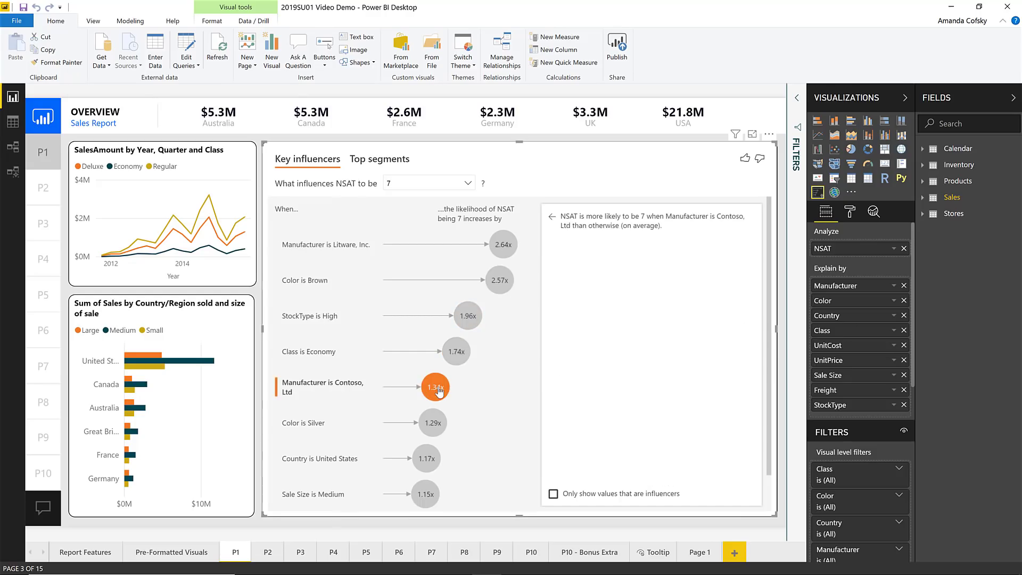
{"action": "left_click", "coordinate": [434, 425]}
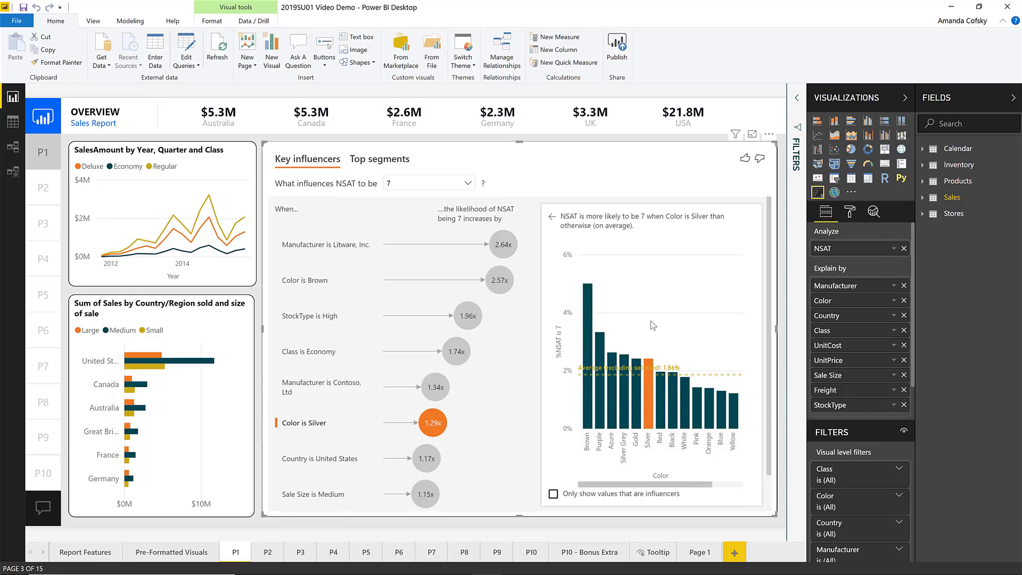
{"action": "left_click", "coordinate": [510, 261]}
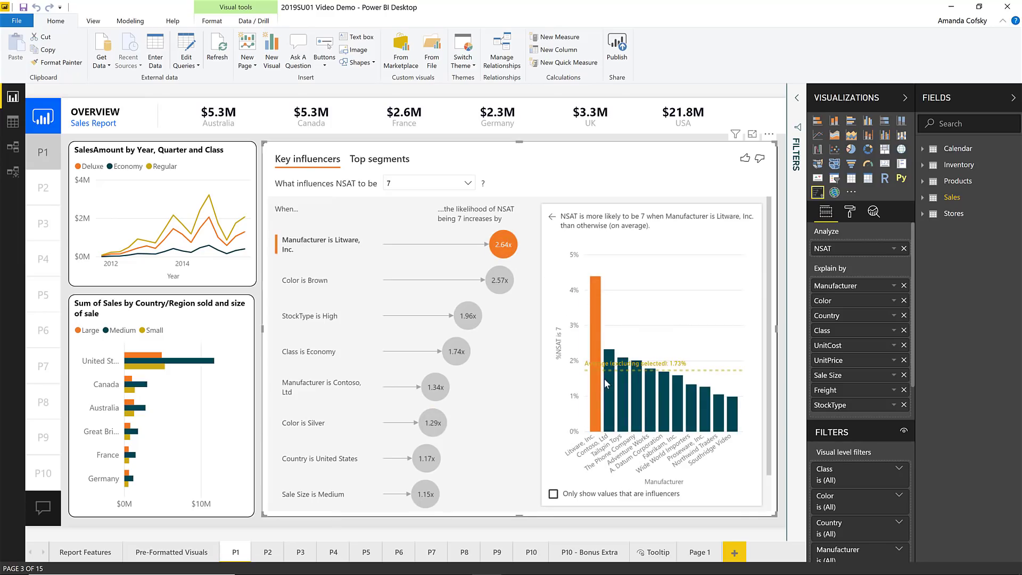
- Inspect the Manufacturer breakdown bars and limit the chart to only show values that are influencers
{"action": "mouse_move", "coordinate": [592, 372]}
{"action": "mouse_move", "coordinate": [601, 311]}
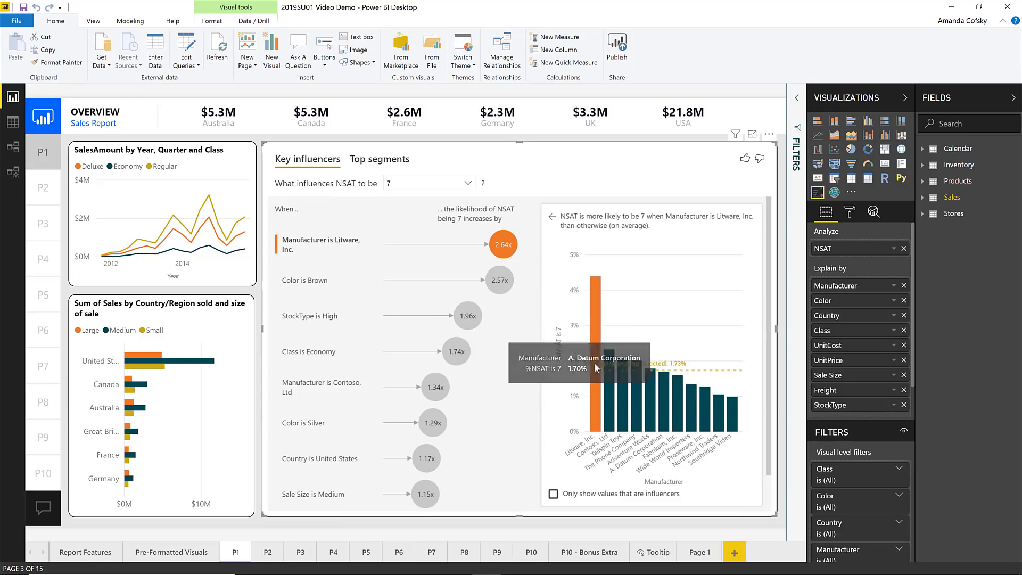
{"action": "left_click", "coordinate": [554, 496]}
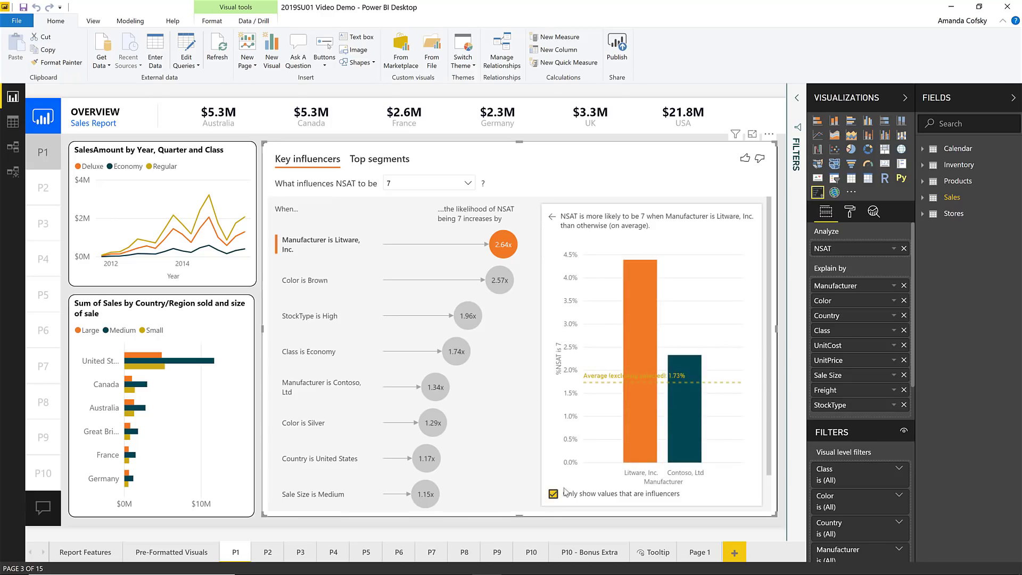
{"action": "mouse_move", "coordinate": [641, 429]}
- Read the explanation of the UnitCost influencer at the end of the list and show its scatter chart
{"action": "scroll", "coordinate": [433, 360], "scroll_direction": "down", "scroll_amount": 2}
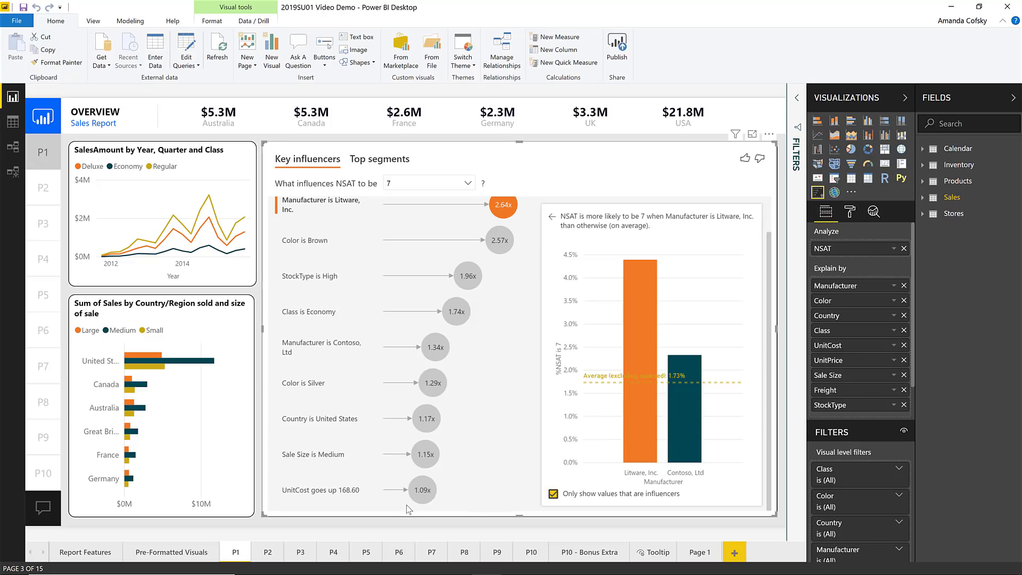
{"action": "mouse_move", "coordinate": [424, 496]}
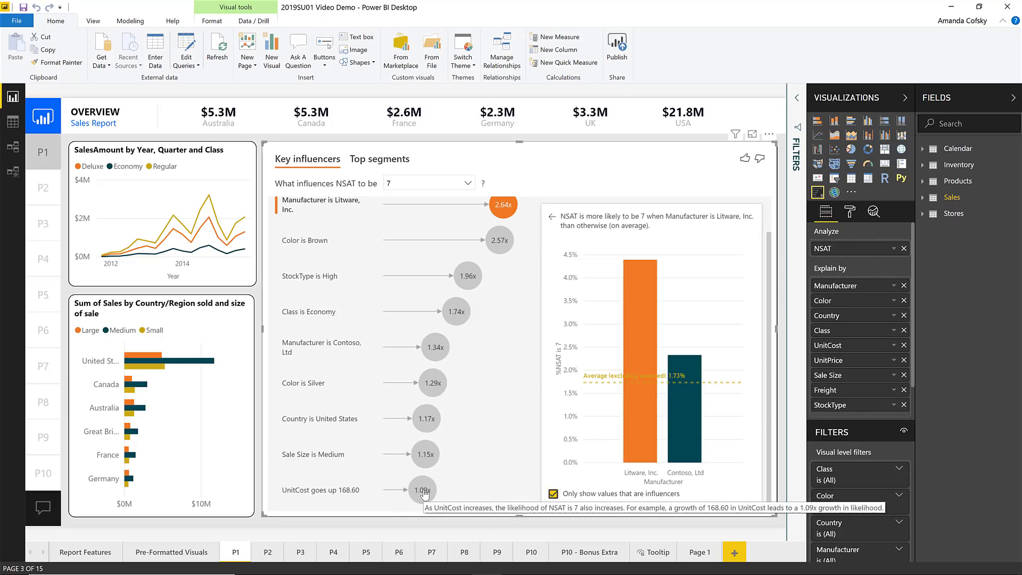
{"action": "left_click", "coordinate": [424, 491]}
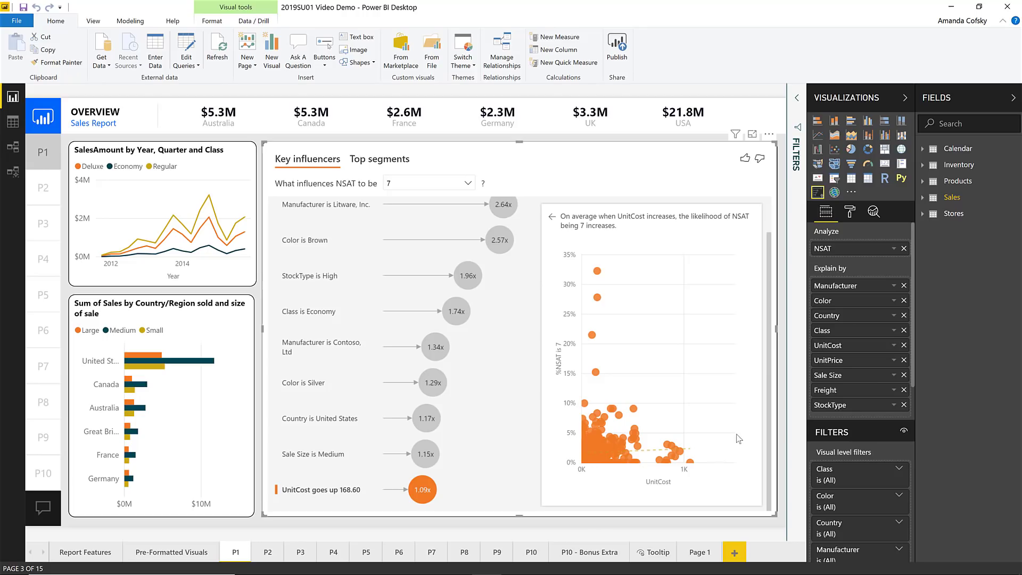
- Switch the visual to its top segments, open the details of Segment 1 and expand the additional information about it
{"action": "left_click", "coordinate": [385, 159]}
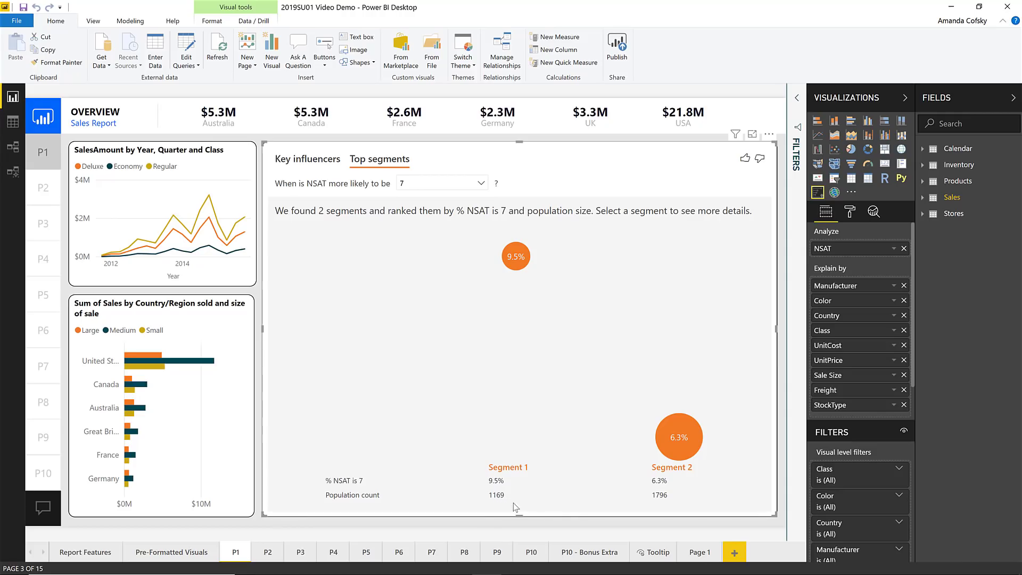
{"action": "left_click", "coordinate": [515, 259]}
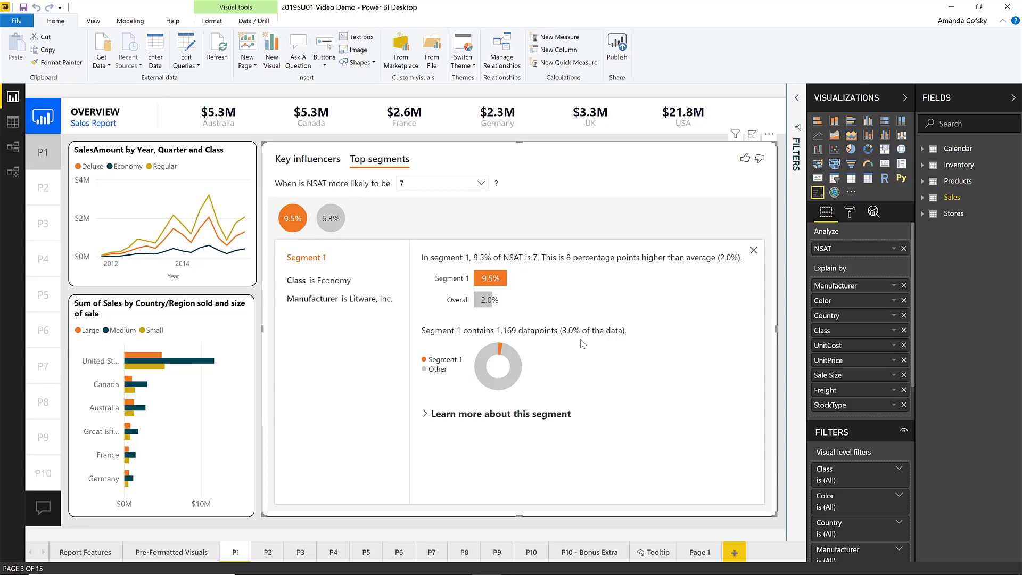
{"action": "left_click", "coordinate": [428, 418]}
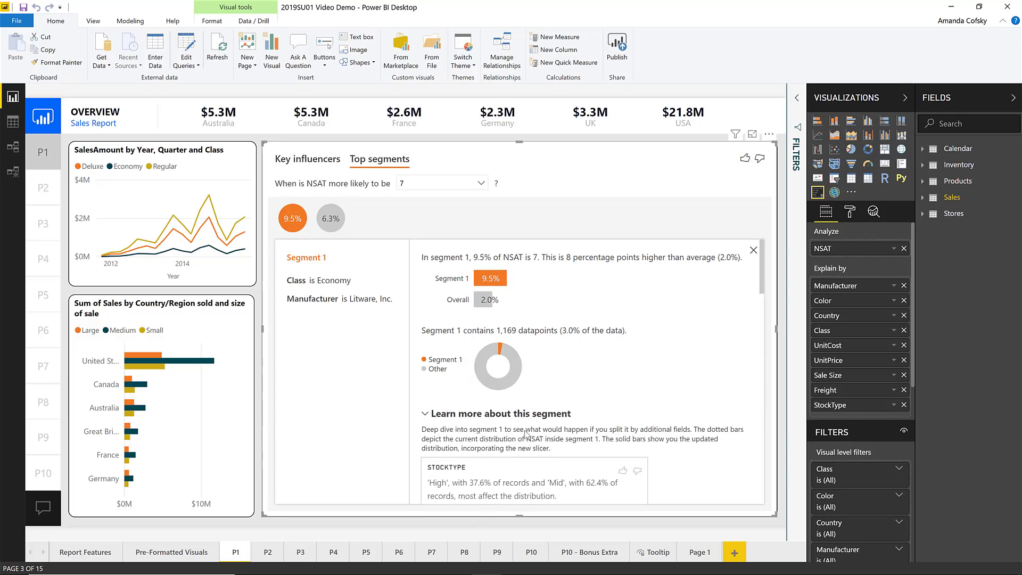
- Examine how additional fields such as StockType, Sale Size and Color affect the NSAT distribution in Segment 1
{"action": "scroll", "coordinate": [530, 433], "scroll_direction": "down", "scroll_amount": 3}
{"action": "scroll", "coordinate": [533, 434], "scroll_direction": "down", "scroll_amount": 5}
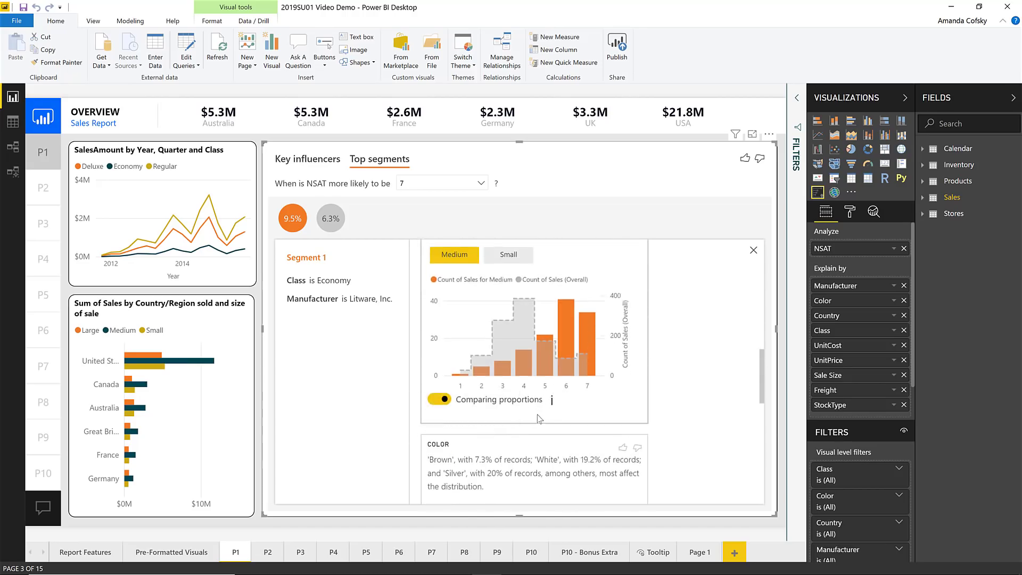
{"action": "scroll", "coordinate": [551, 429], "scroll_direction": "down", "scroll_amount": 4}
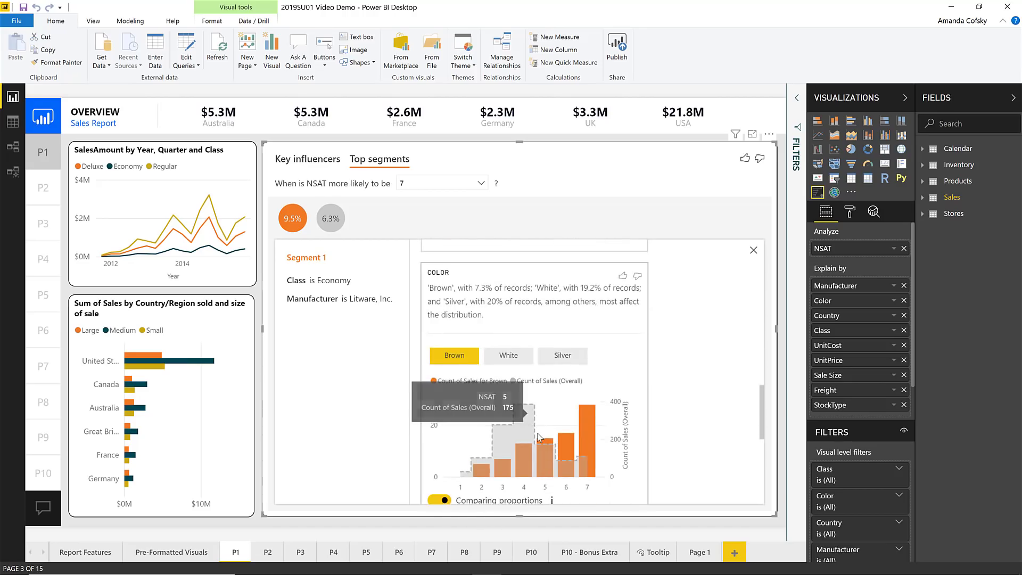
{"action": "scroll", "coordinate": [538, 442], "scroll_direction": "up", "scroll_amount": 5}
{"action": "scroll", "coordinate": [541, 470], "scroll_direction": "up", "scroll_amount": 4}
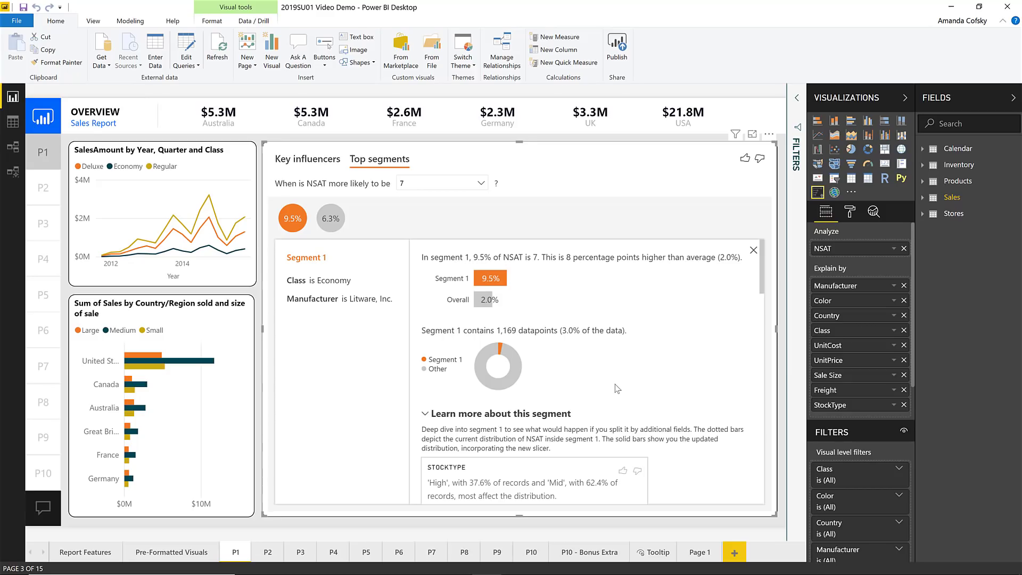
- Return the visual to its key influencers and review the Analysis type formatting options for enabling key influencers and segments
{"action": "left_click", "coordinate": [306, 162]}
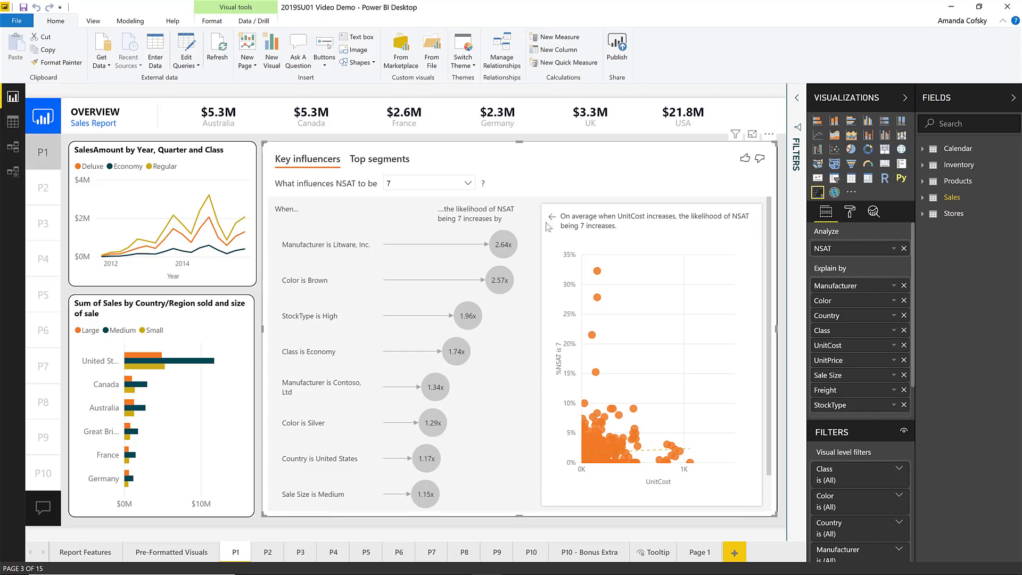
{"action": "left_click", "coordinate": [852, 212]}
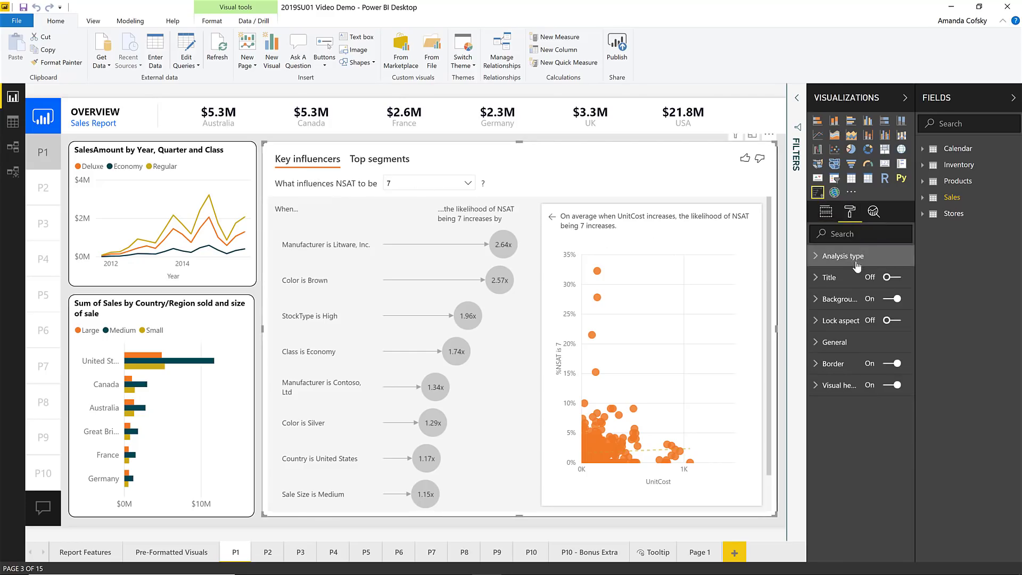
{"action": "left_click", "coordinate": [857, 265]}
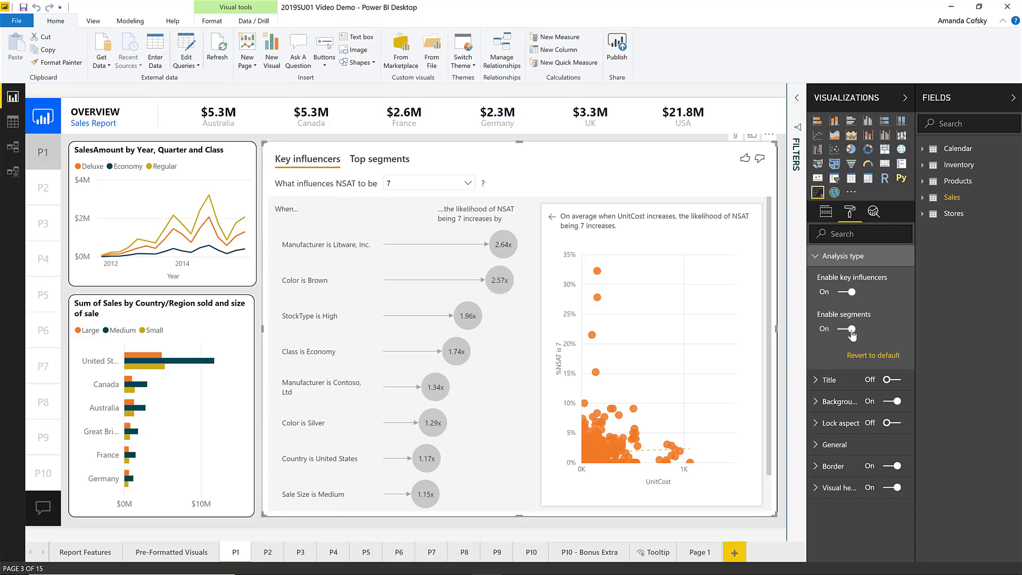
{"action": "left_click", "coordinate": [855, 257]}
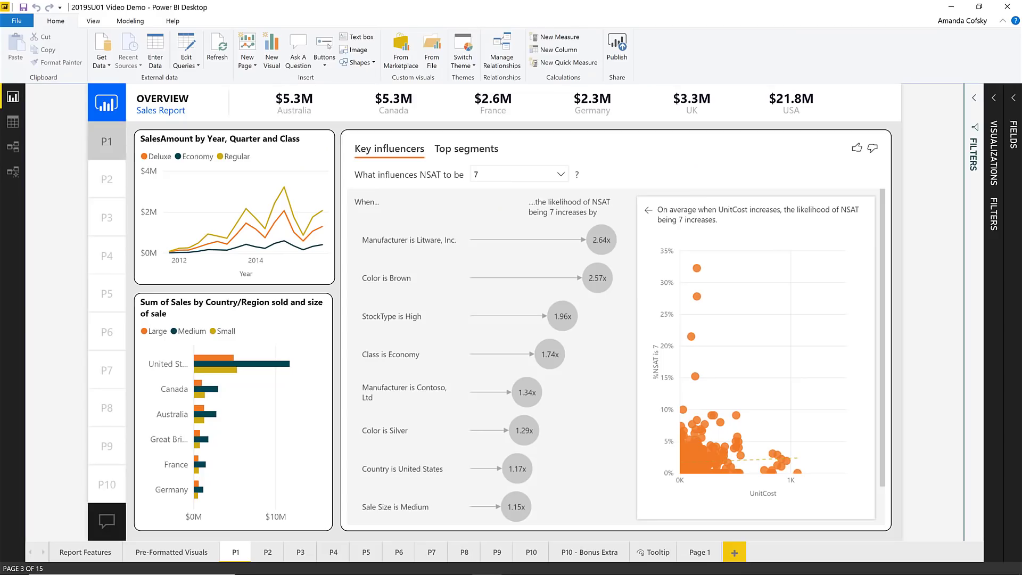
- Open the report's Q&A and ask "Explain the increase in sales between 2012 and 2013"
{"action": "left_click", "coordinate": [108, 526]}
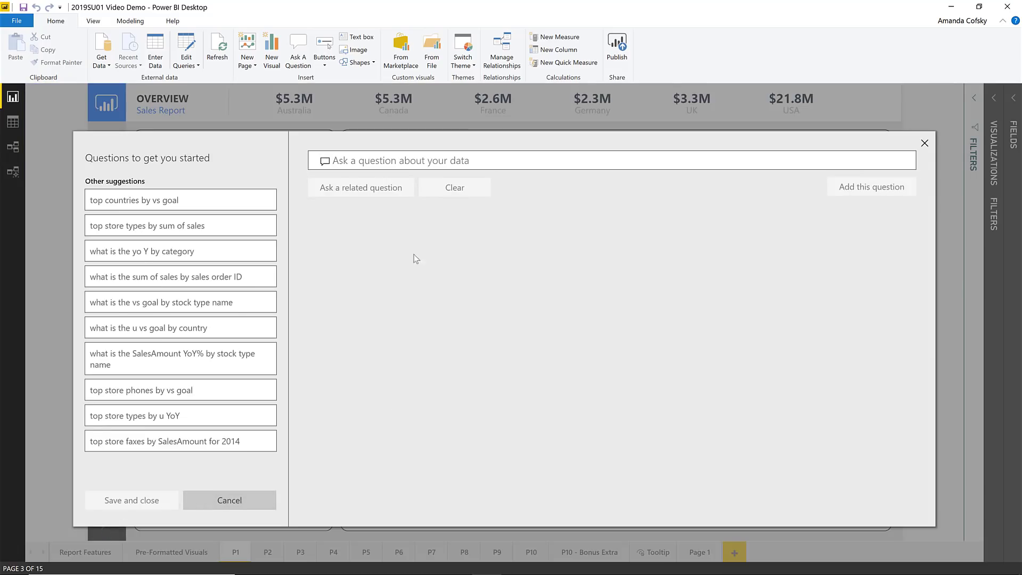
{"action": "left_click", "coordinate": [382, 155]}
{"action": "type", "text": "Exp"}
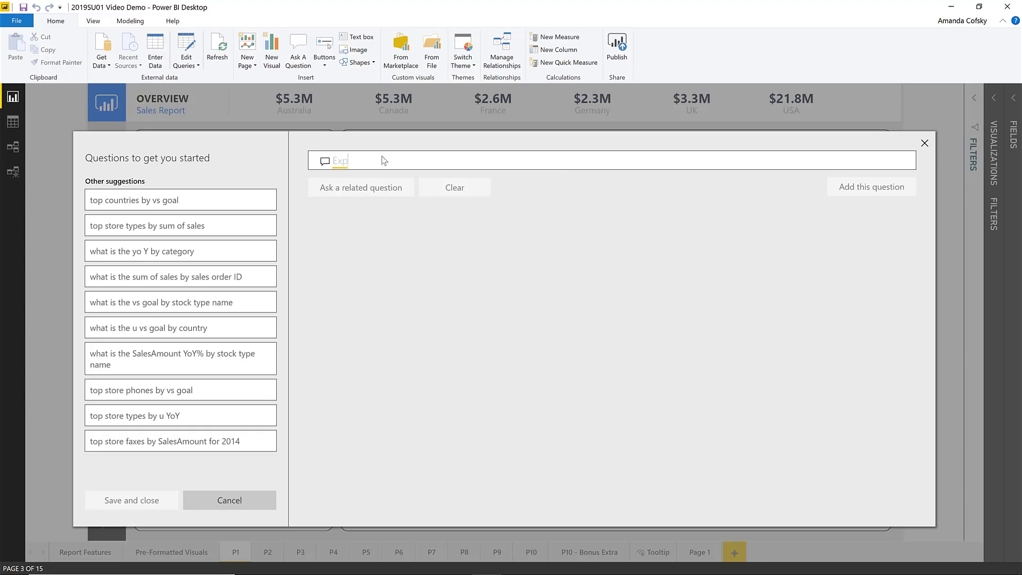
{"action": "type", "text": "lain"}
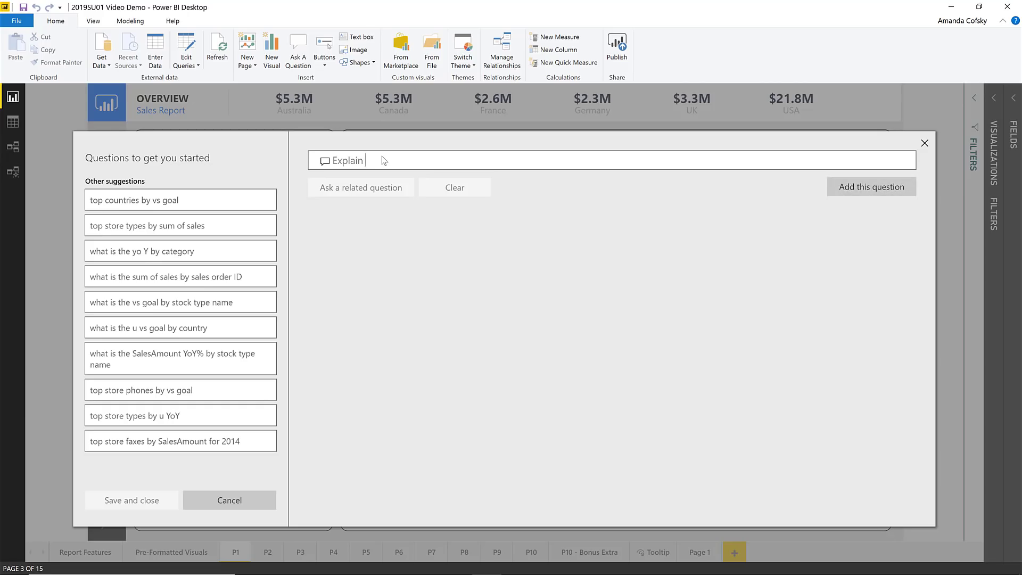
{"action": "type", "text": " the increase "}
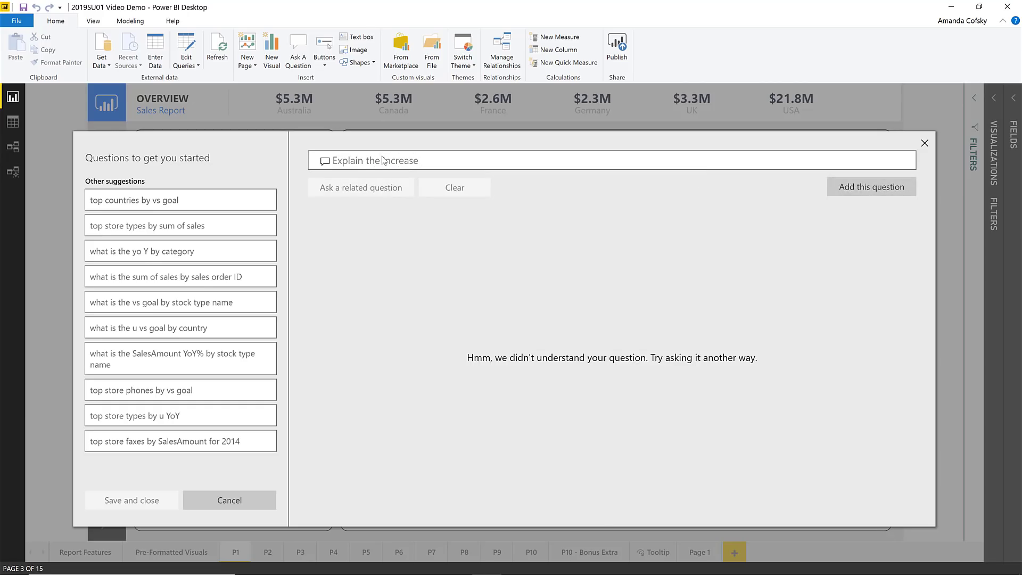
{"action": "type", "text": "in sale"}
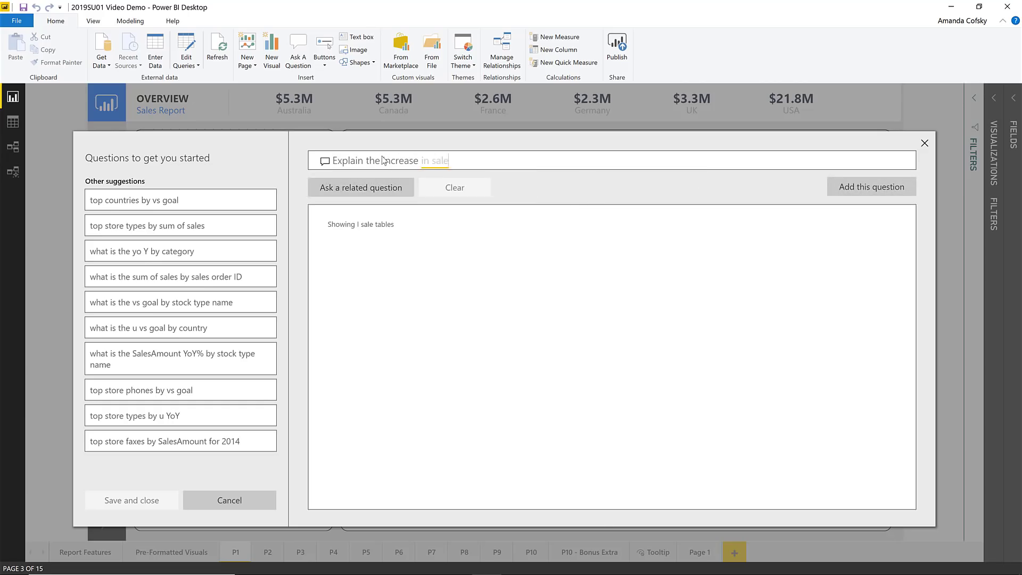
{"action": "type", "text": "s between"}
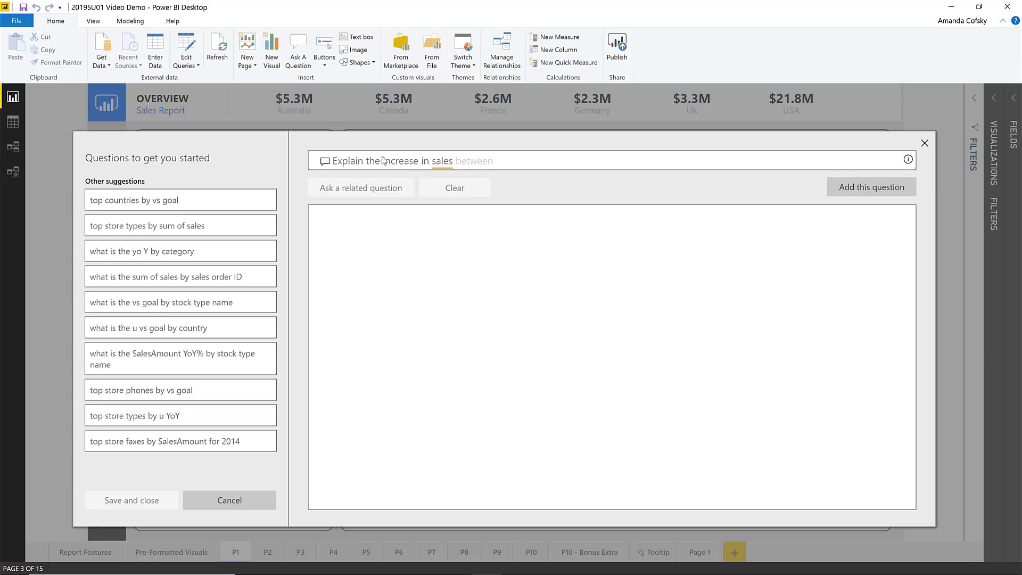
{"action": "type", "text": " 2012 and 2013"}
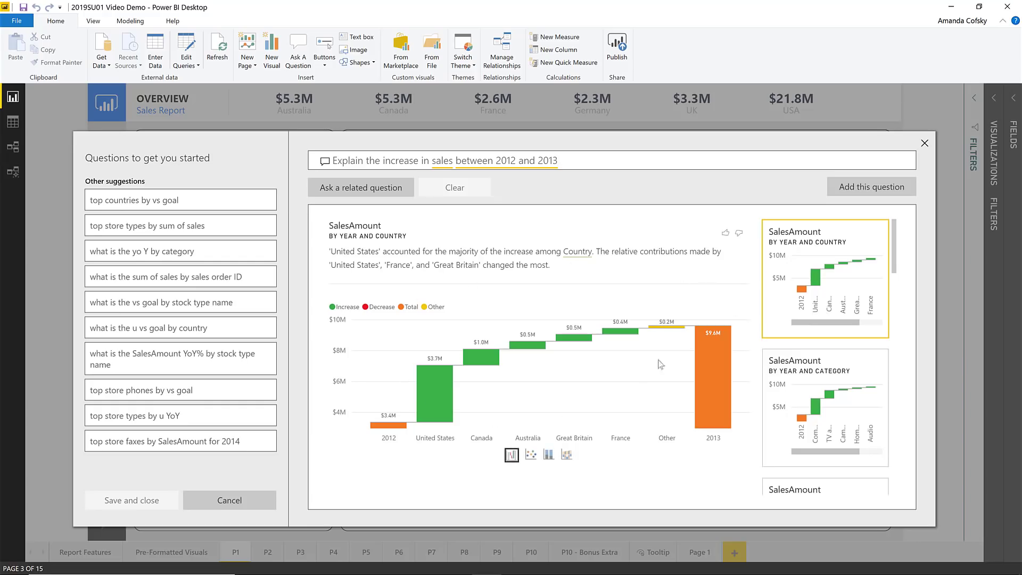
- Compare the scatter and waterfall views of the country explanation and open the SalesAmount breakdown by year and GeneralCategory
{"action": "left_click", "coordinate": [531, 463]}
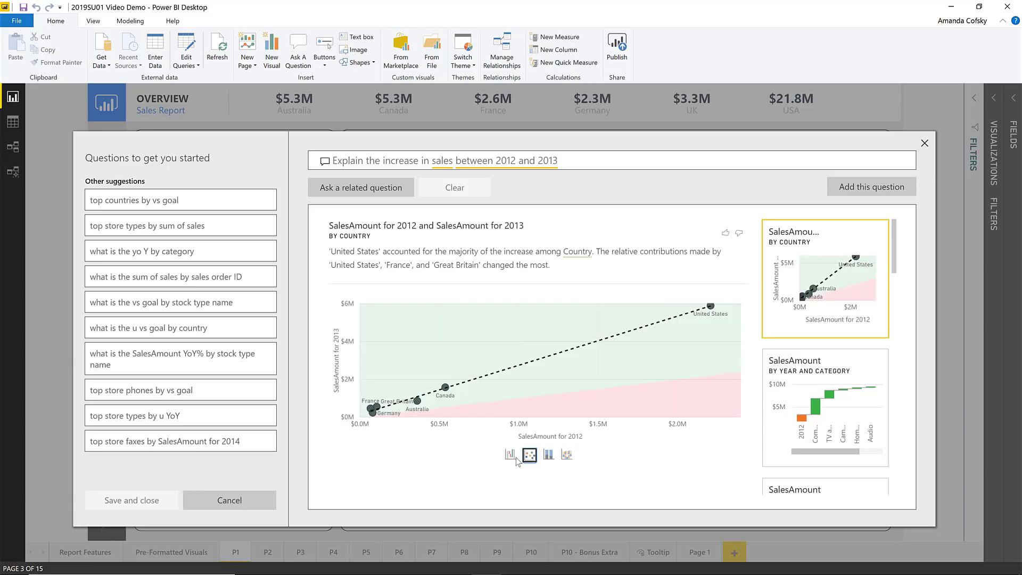
{"action": "left_click", "coordinate": [510, 458]}
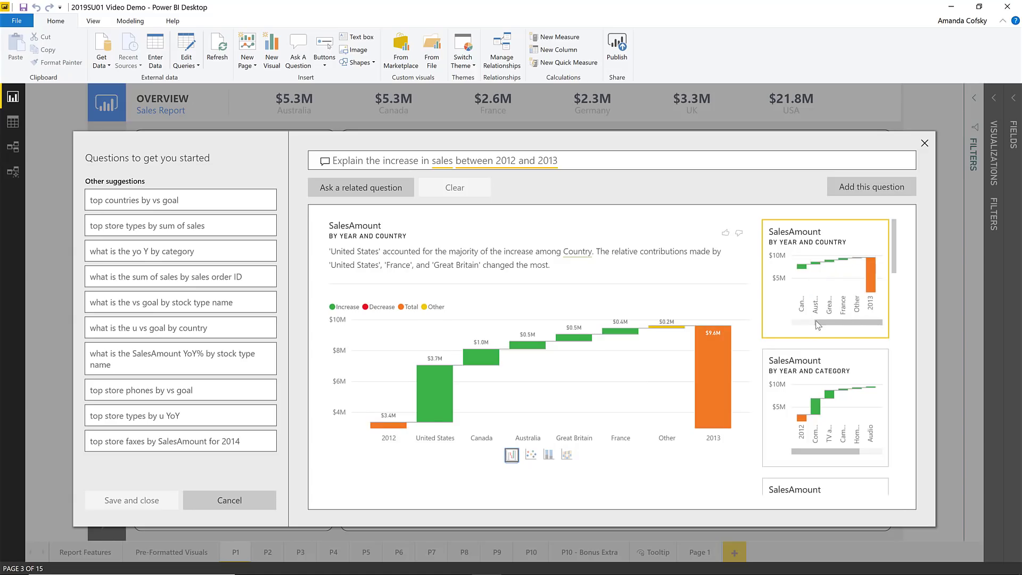
{"action": "left_click_drag", "start_coordinate": [896, 271], "coordinate": [892, 304]}
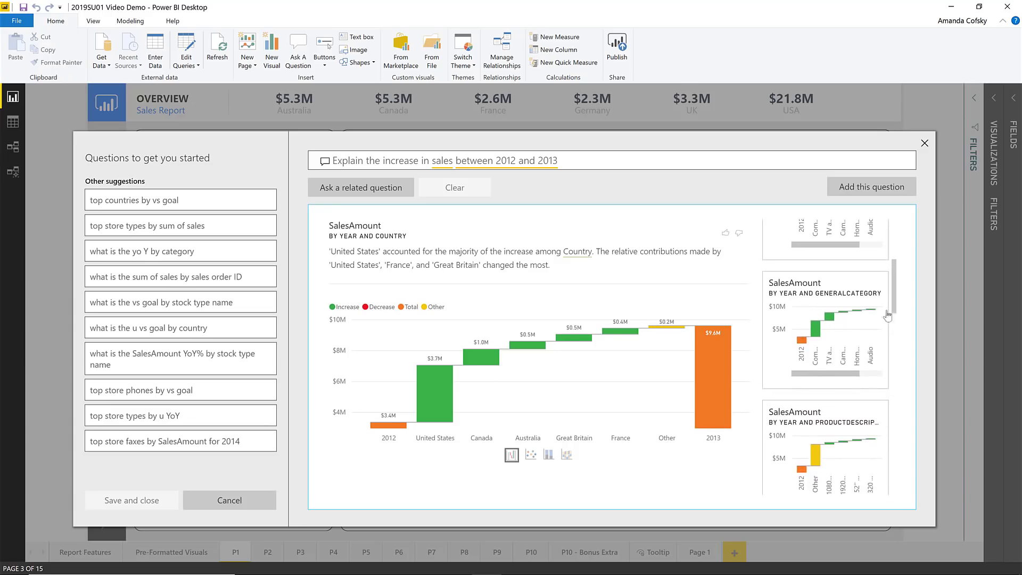
{"action": "left_click", "coordinate": [860, 320]}
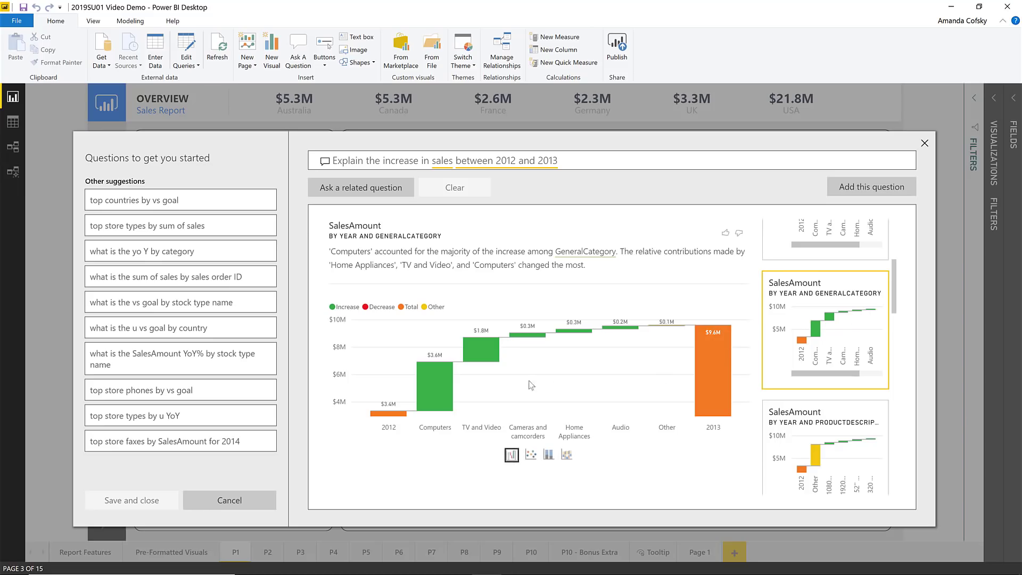
- Ask the suggested question "top store types by sum of sales"
{"action": "mouse_move", "coordinate": [445, 376]}
{"action": "left_click", "coordinate": [159, 229]}
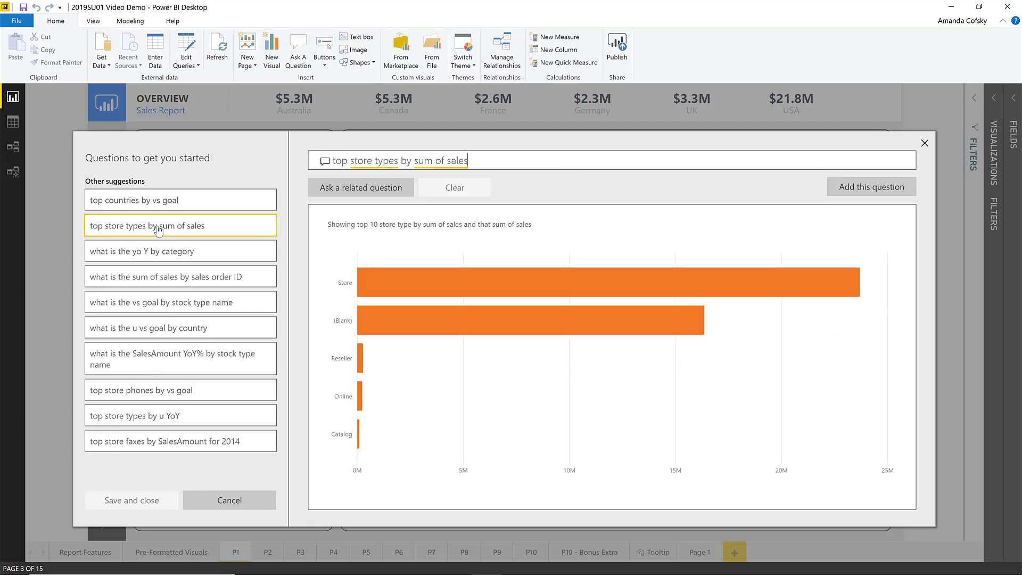
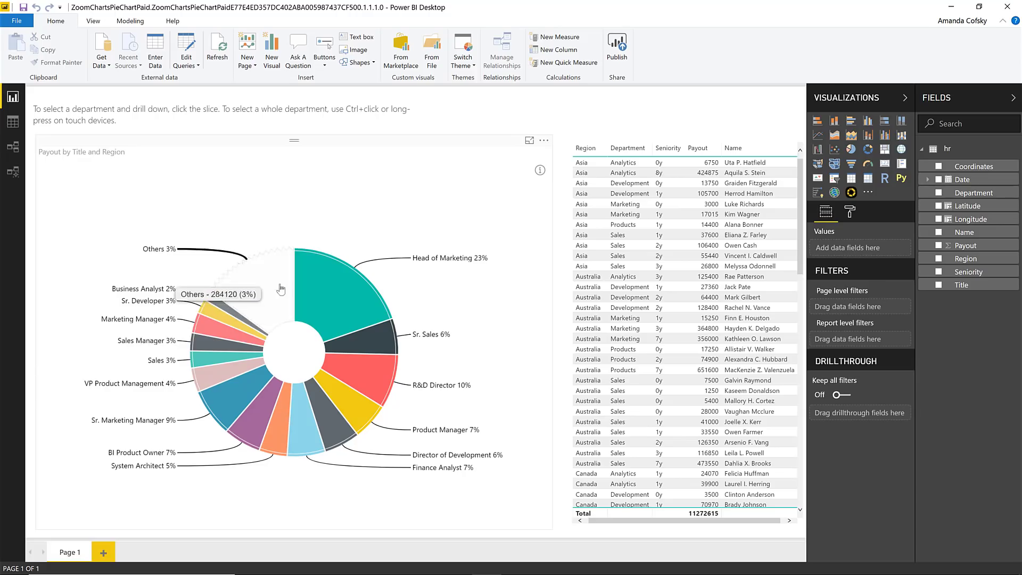
- Drill down into the Head of Marketing slice of the donut chart and filter the table by its USA slice
{"action": "mouse_move", "coordinate": [332, 293]}
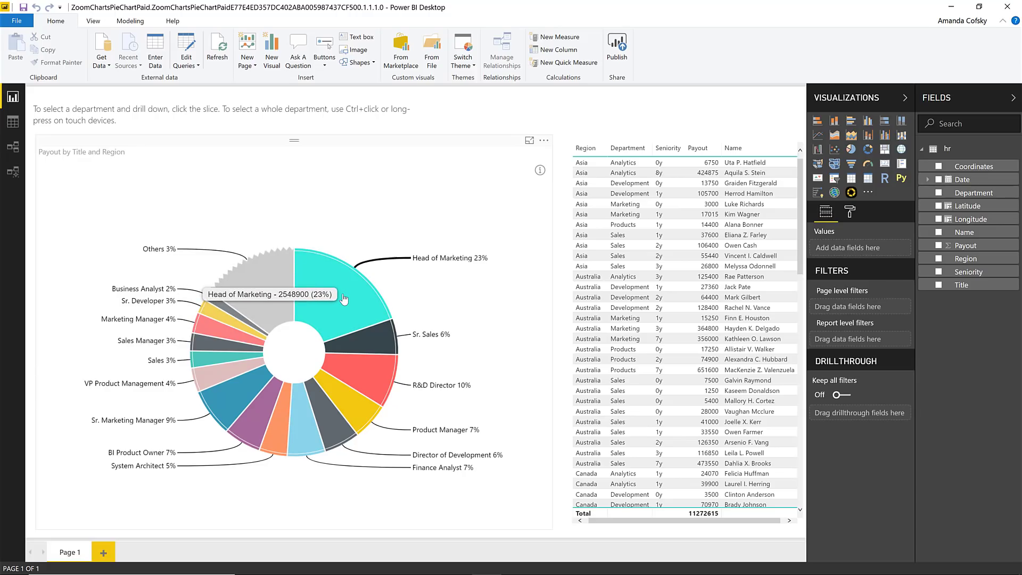
{"action": "left_click", "coordinate": [344, 300]}
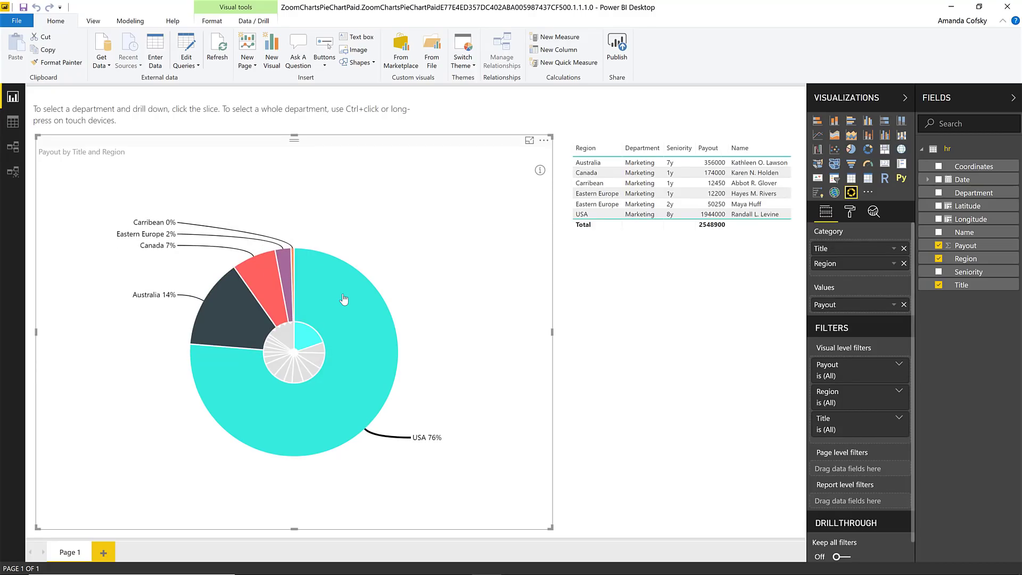
{"action": "mouse_move", "coordinate": [298, 341]}
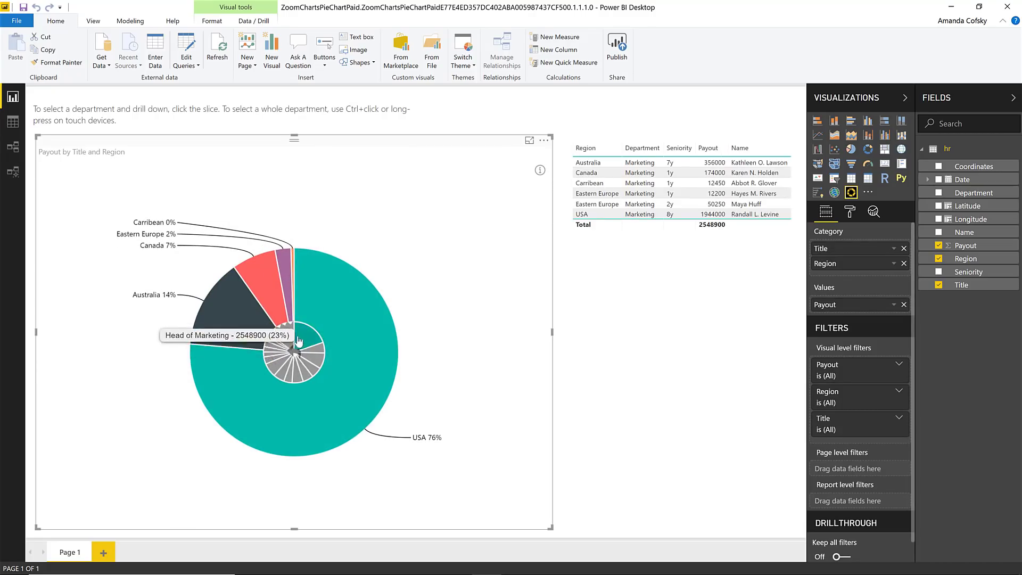
{"action": "mouse_move", "coordinate": [372, 361]}
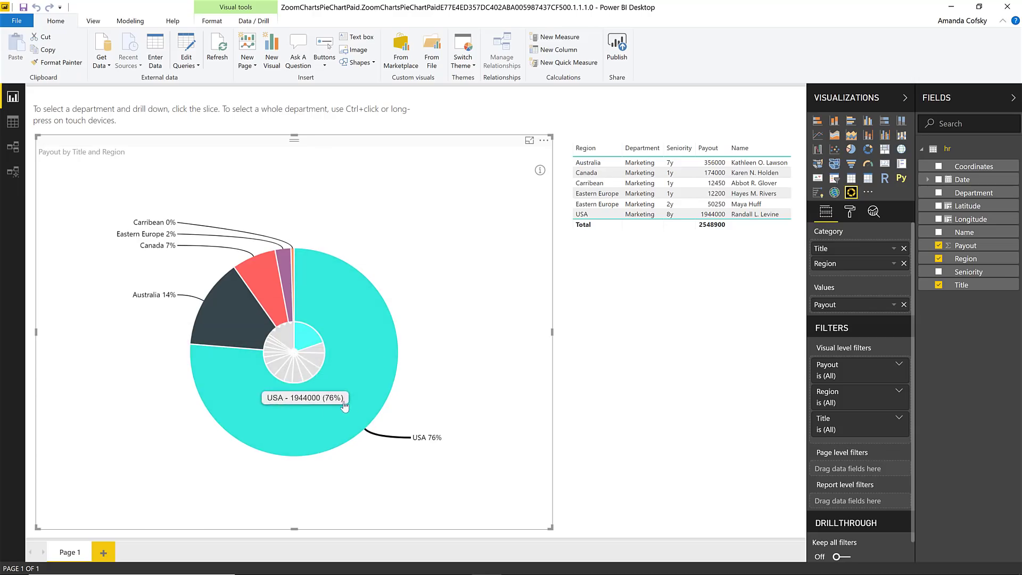
{"action": "left_click", "coordinate": [371, 371]}
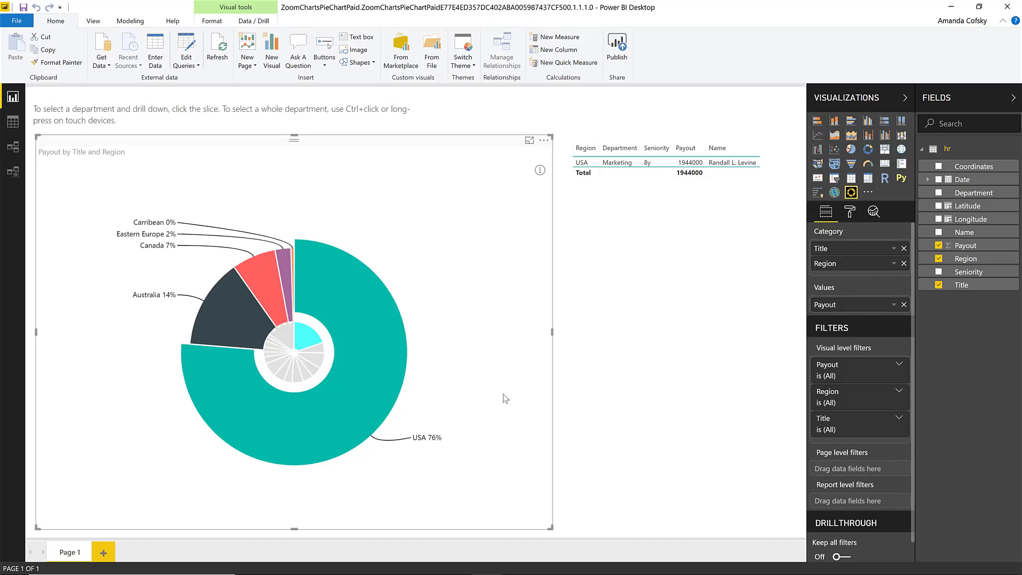
- Return the donut chart to all titles, and drill into the R&D Director slice and back out
{"action": "left_click", "coordinate": [306, 345]}
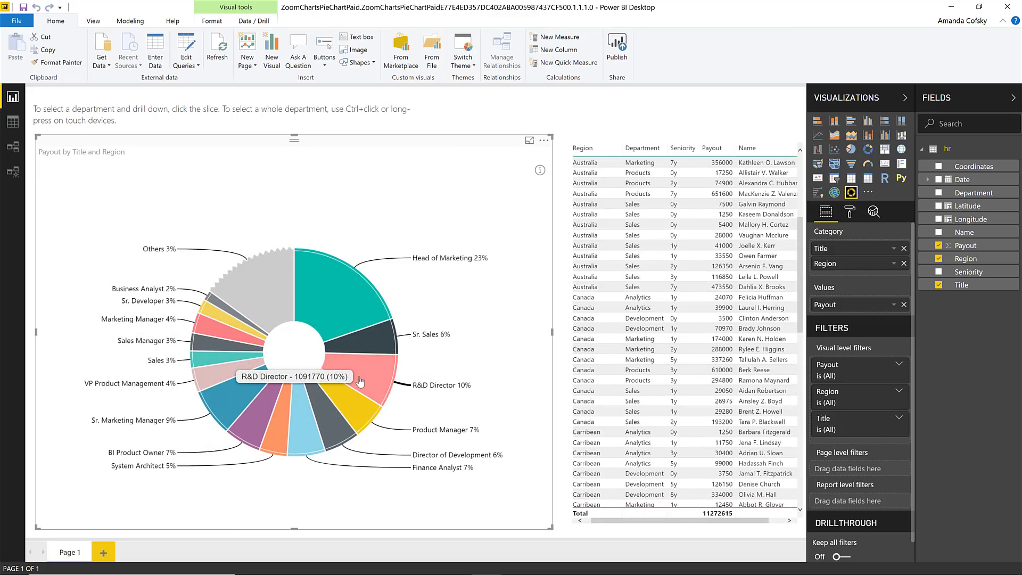
{"action": "left_click", "coordinate": [360, 382]}
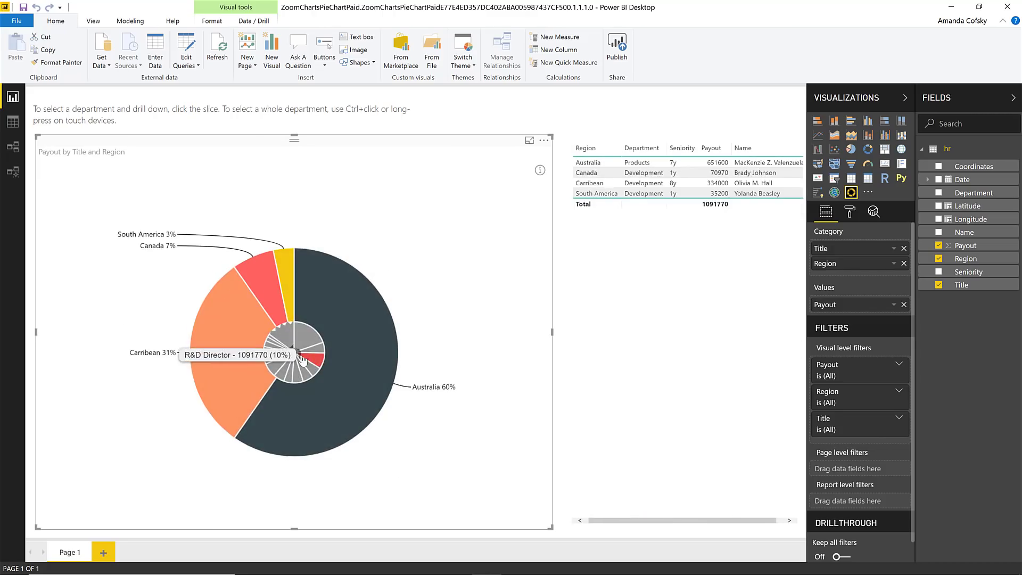
{"action": "left_click", "coordinate": [302, 360]}
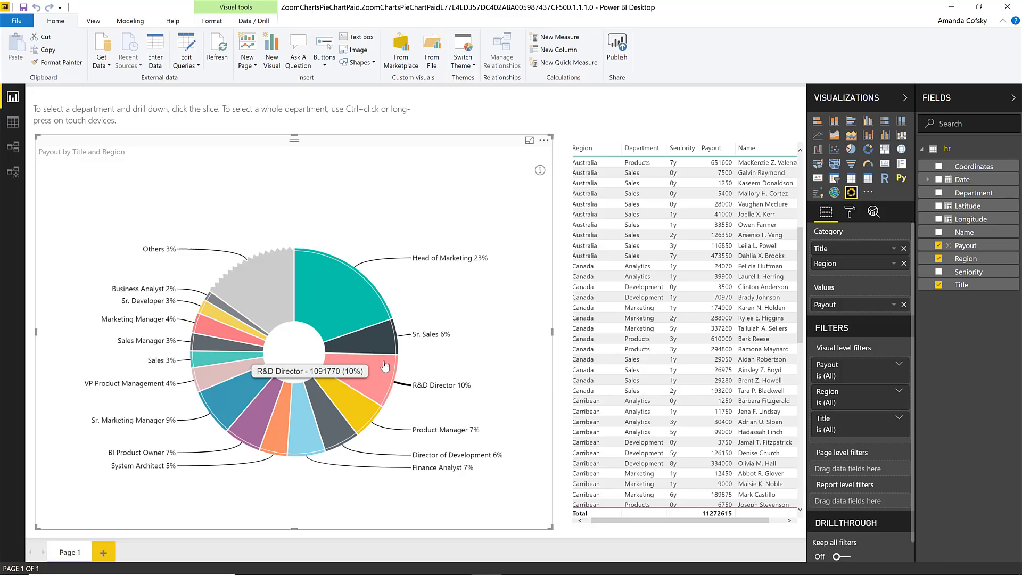
- Turn on Paid Features in the donut chart's formatting options and check the email field for the free trial
{"action": "left_click", "coordinate": [856, 213]}
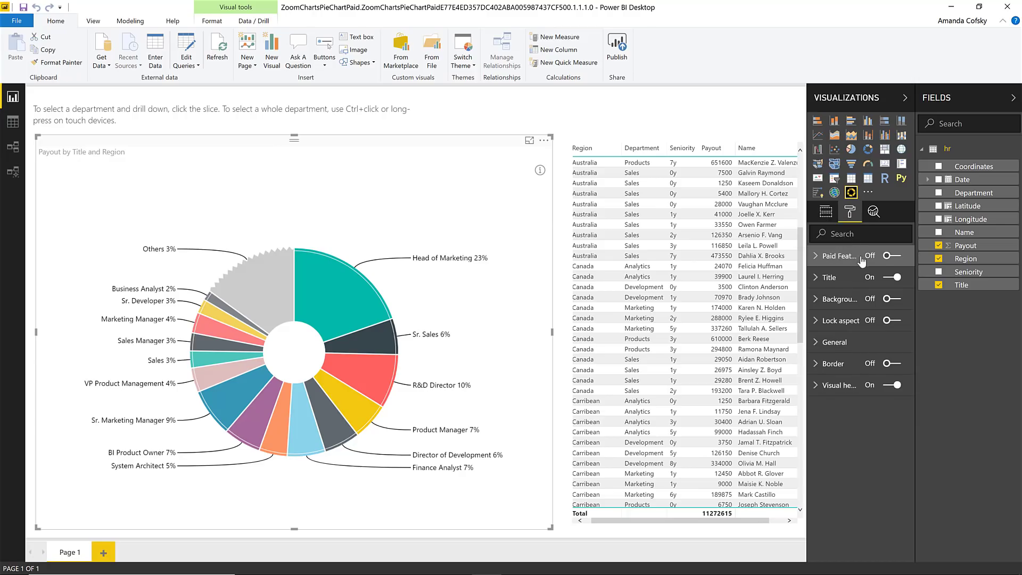
{"action": "left_click", "coordinate": [888, 257]}
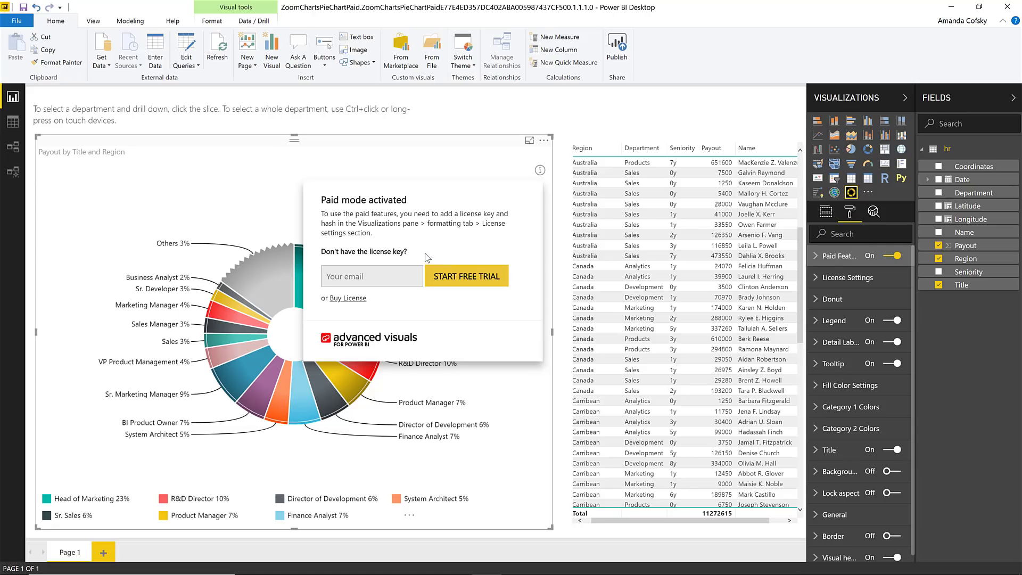
{"action": "left_click", "coordinate": [354, 279]}
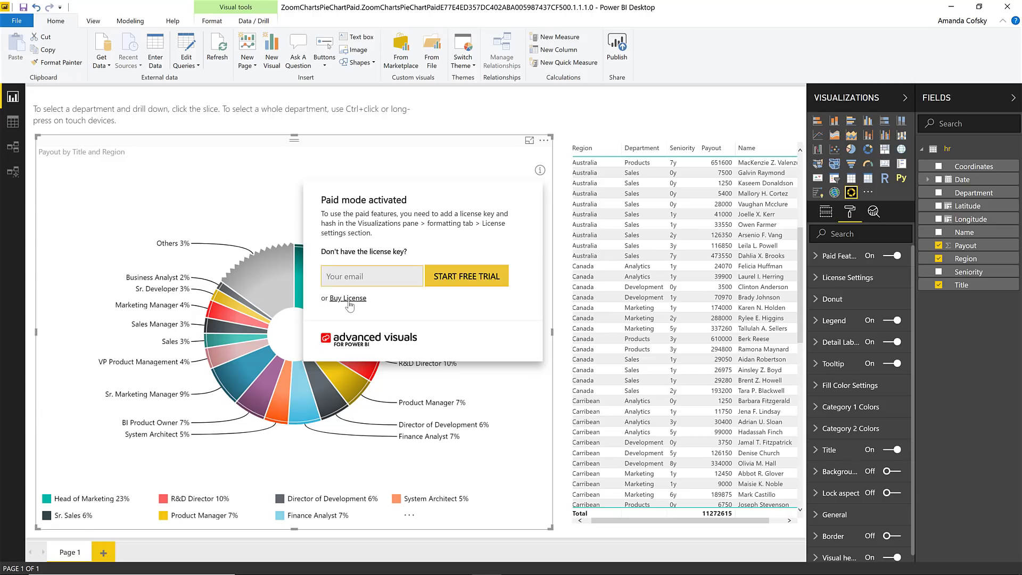
- Examine the License Settings fields and the other paid formatting categories of the donut chart
{"action": "left_click", "coordinate": [856, 277]}
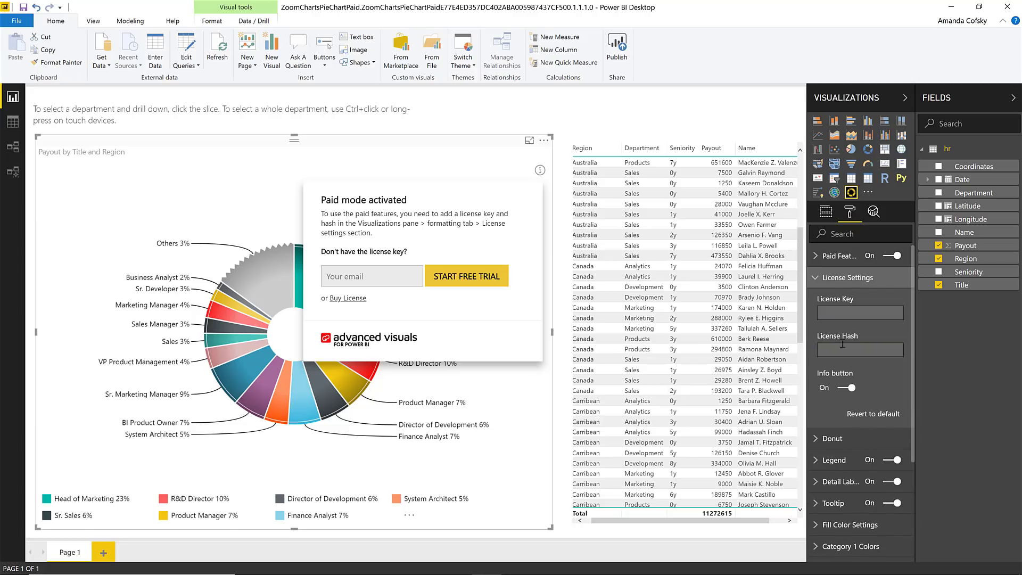
{"action": "left_click", "coordinate": [834, 317]}
{"action": "left_click", "coordinate": [835, 280]}
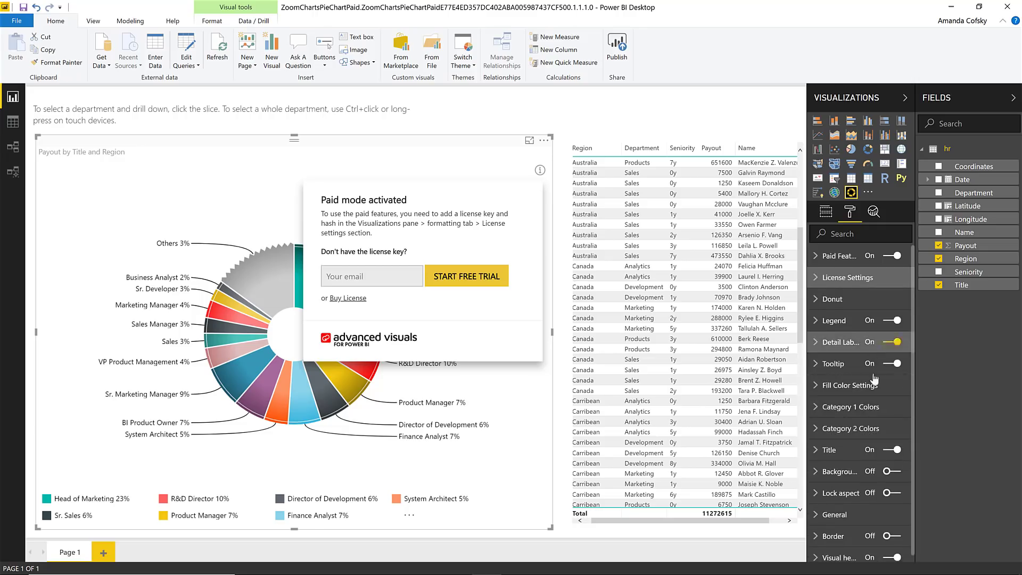
{"action": "scroll", "coordinate": [868, 453], "scroll_direction": "down", "scroll_amount": 1}
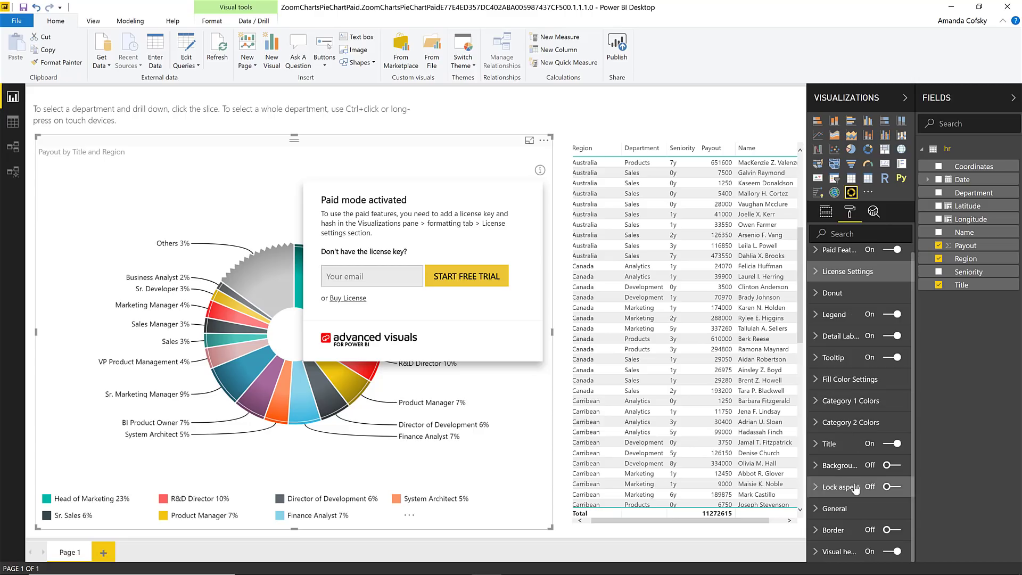
{"action": "scroll", "coordinate": [867, 346], "scroll_direction": "up", "scroll_amount": 1}
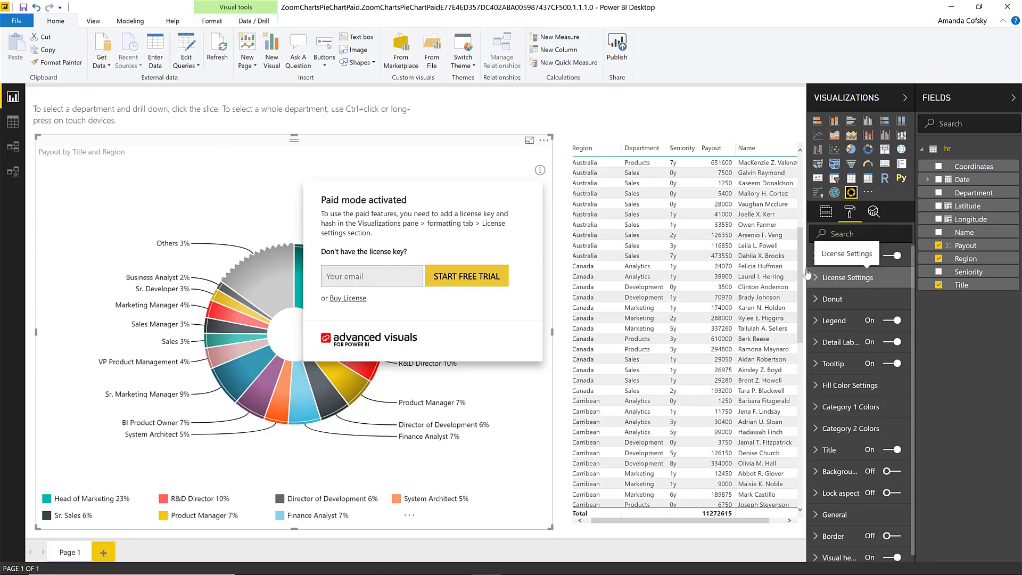
- Inspect the department columns in the Payout and Payout Base combo chart and drill down into Marketing
{"action": "mouse_move", "coordinate": [263, 276]}
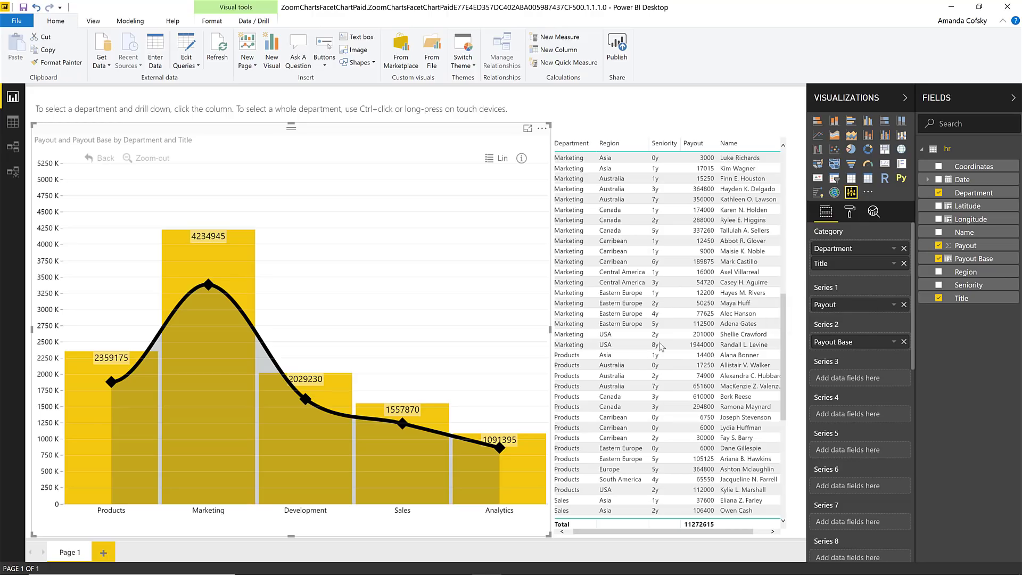
{"action": "mouse_move", "coordinate": [194, 296]}
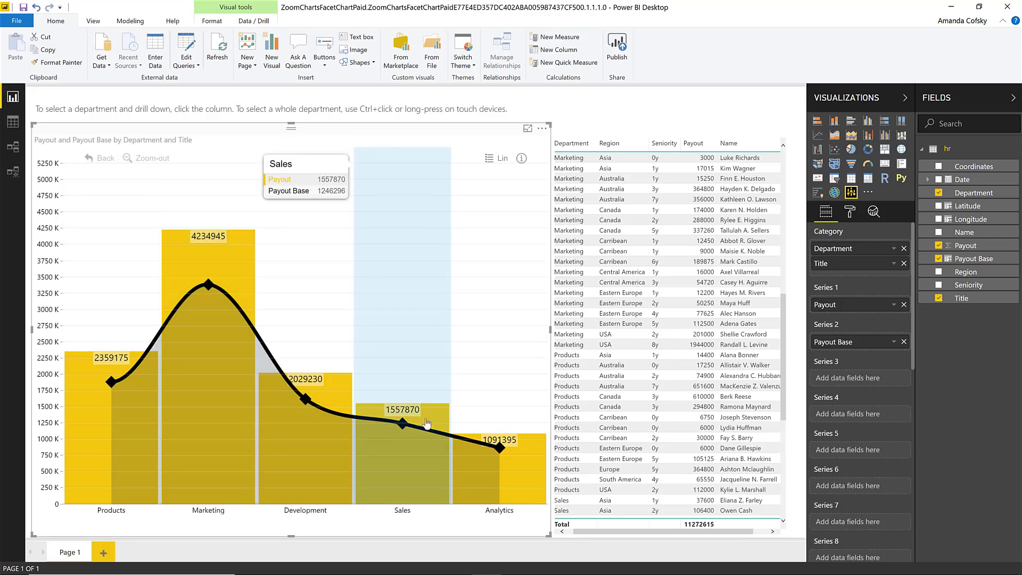
{"action": "left_click", "coordinate": [225, 258]}
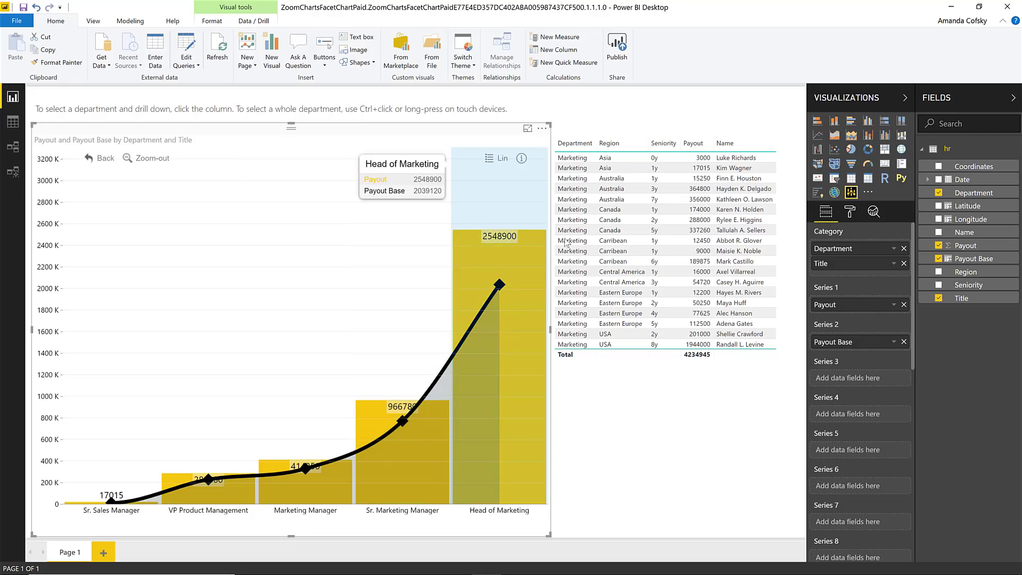
- Turn on Paid Features in the combo chart's formatting options and look through the added formatting categories
{"action": "left_click", "coordinate": [850, 213]}
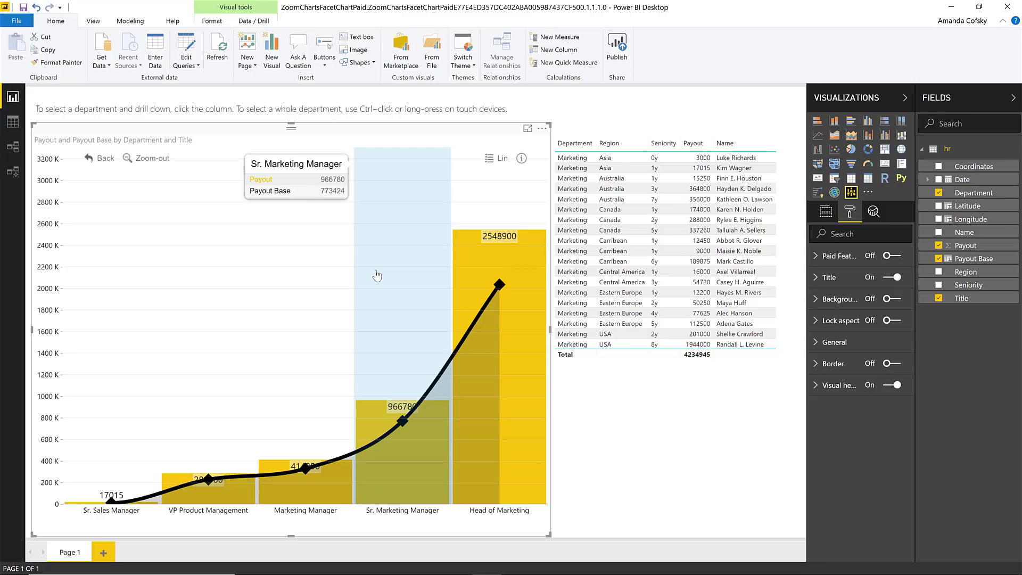
{"action": "left_click", "coordinate": [890, 257]}
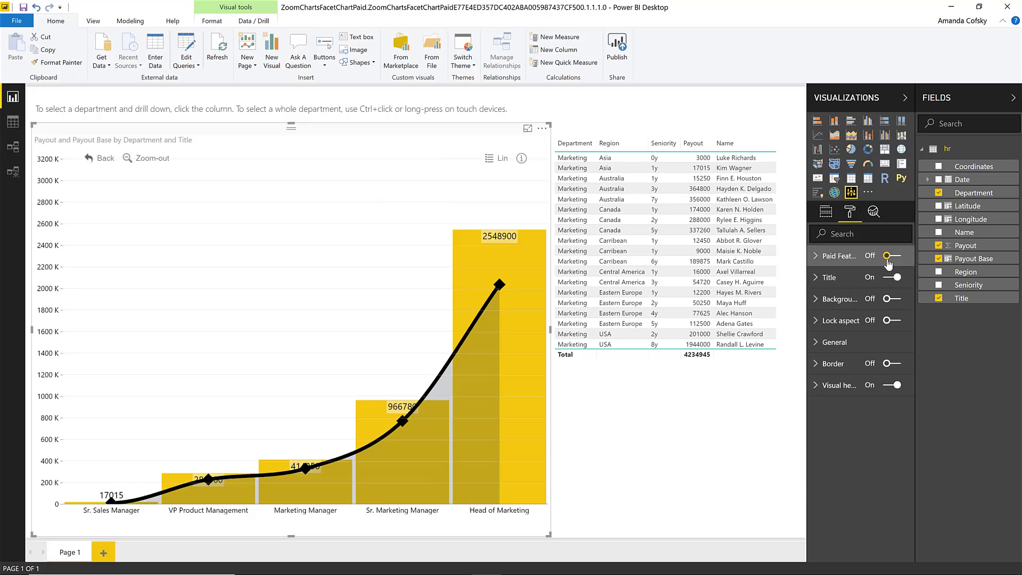
{"action": "scroll", "coordinate": [877, 509], "scroll_direction": "down", "scroll_amount": 3}
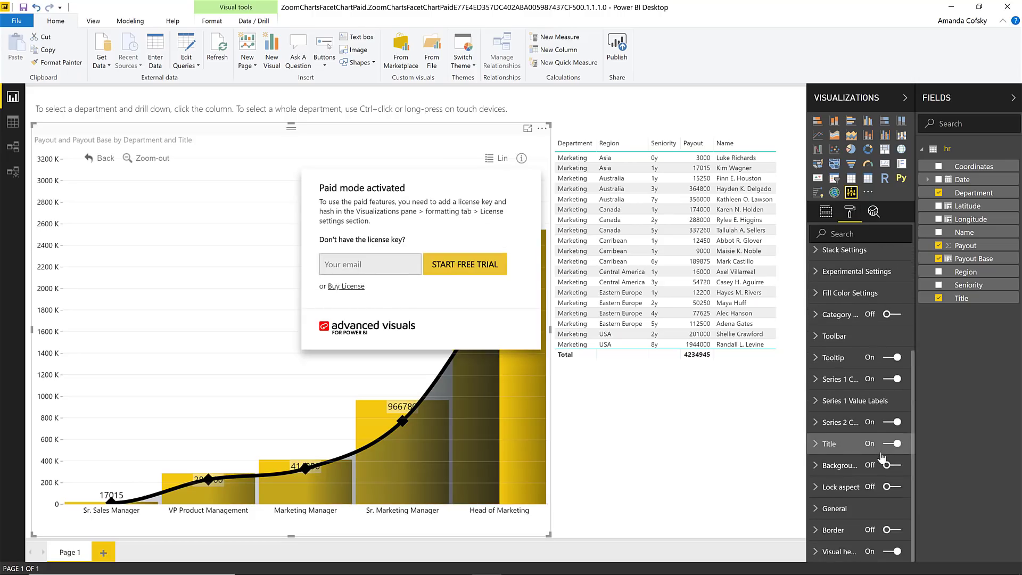
{"action": "scroll", "coordinate": [877, 509], "scroll_direction": "up", "scroll_amount": 3}
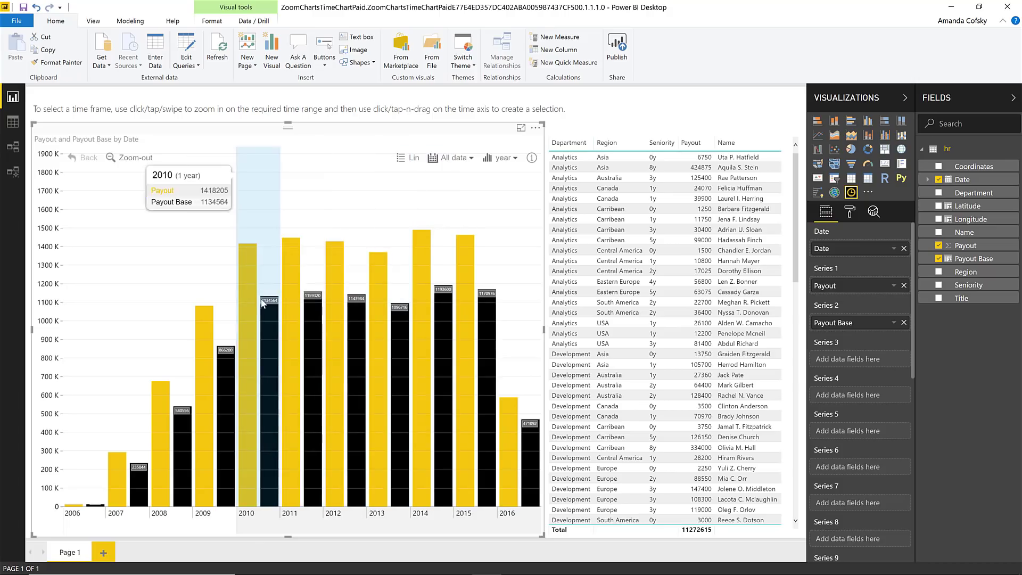
- Drill the time chart down into 2012 and its July quarter, and go back out to the yearly view
{"action": "left_click", "coordinate": [337, 385]}
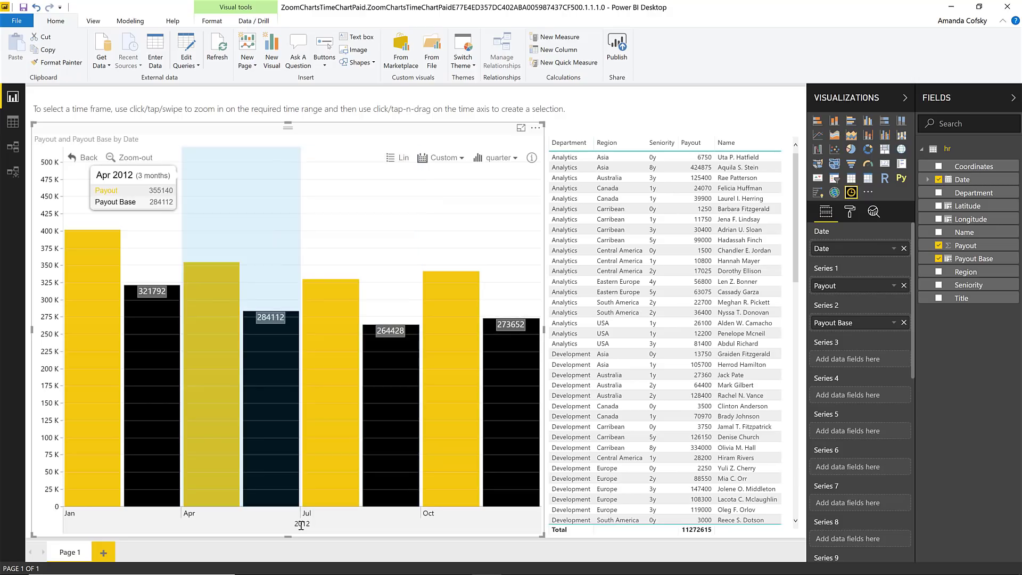
{"action": "left_click", "coordinate": [350, 397]}
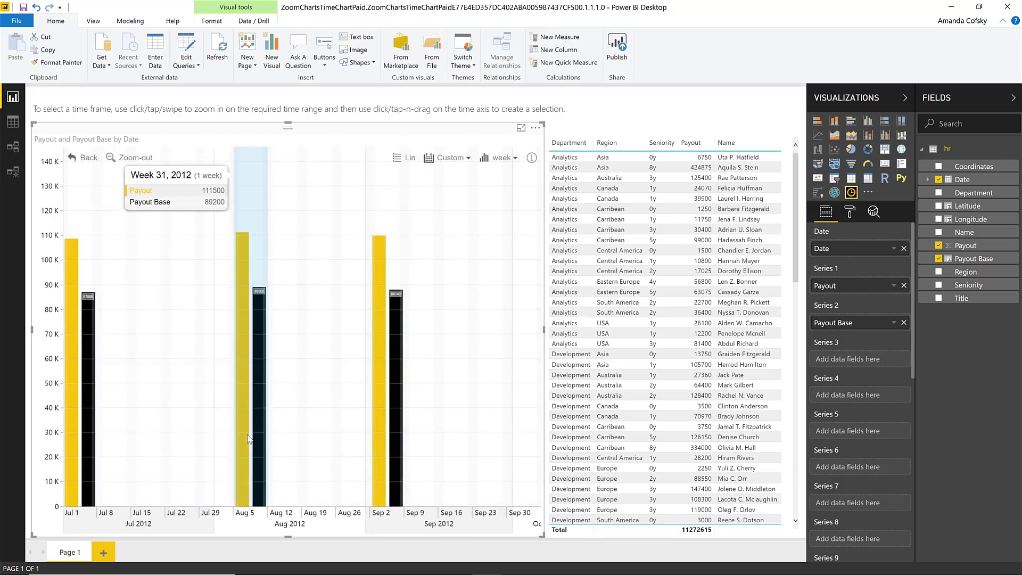
{"action": "left_click", "coordinate": [87, 161]}
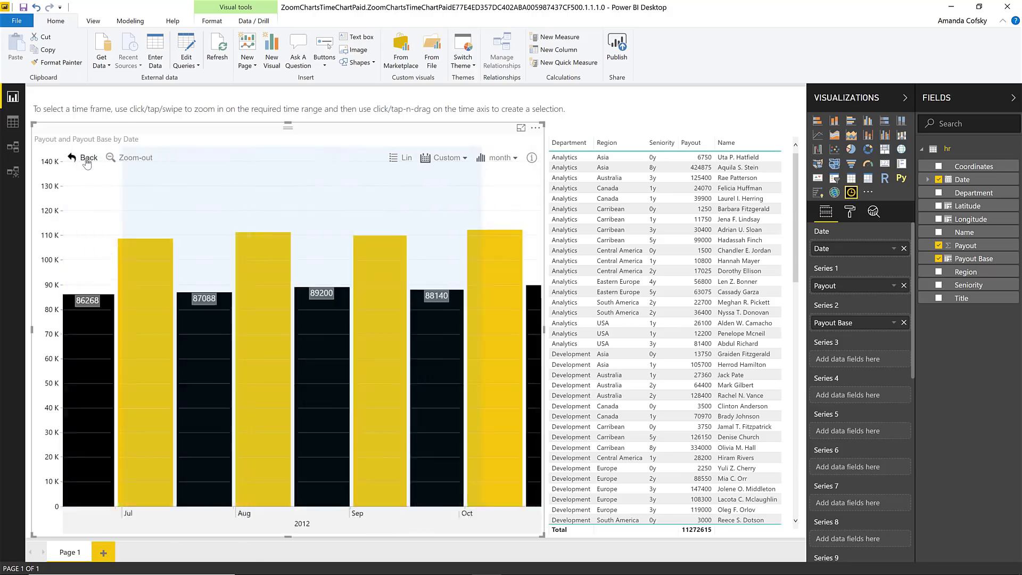
{"action": "left_click", "coordinate": [87, 159]}
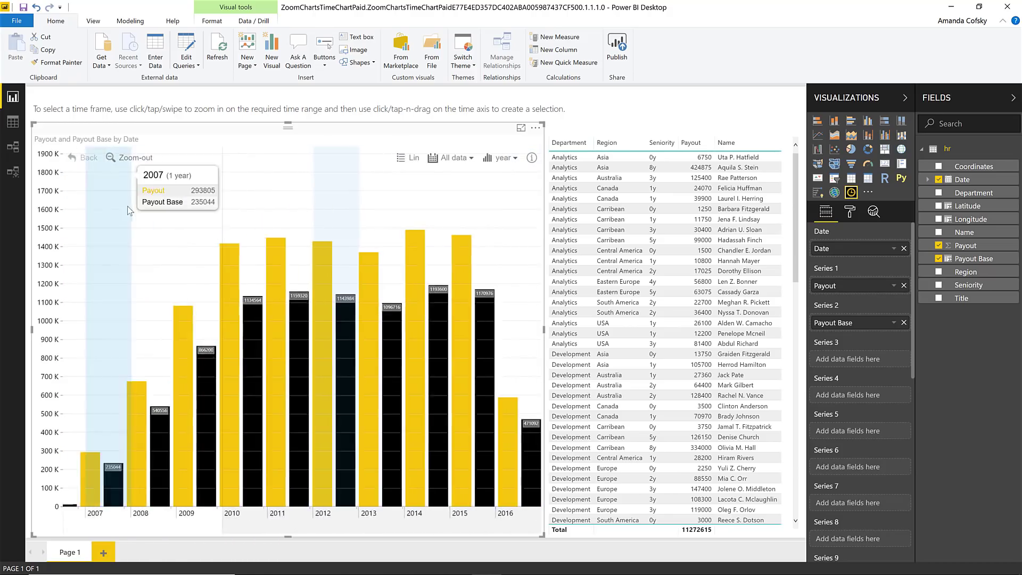
- Zoom and pan along the time chart's yearly columns to focus on the years around 2011 to 2014
{"action": "scroll", "coordinate": [260, 270], "scroll_direction": "up", "scroll_amount": 3}
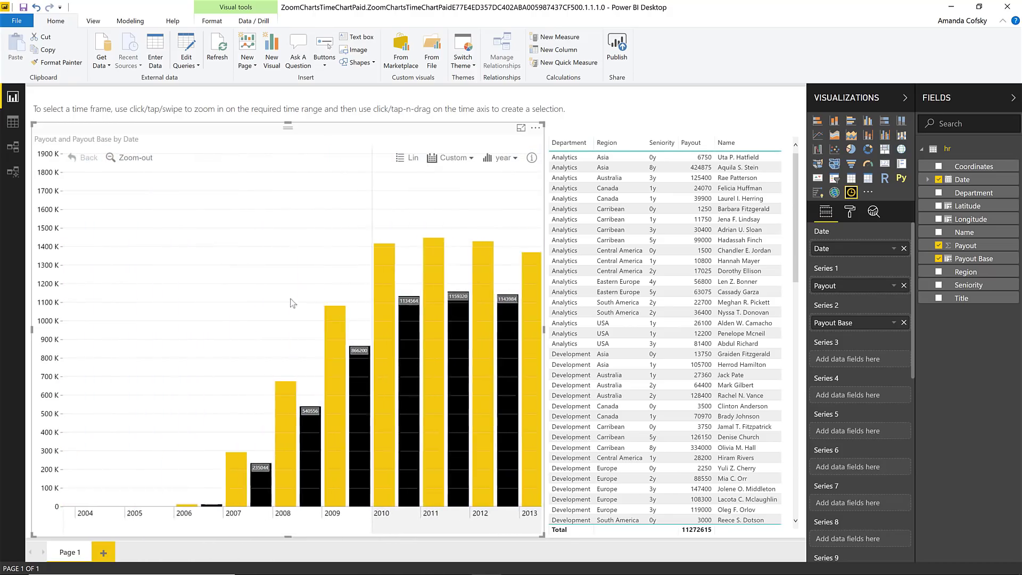
{"action": "left_click_drag", "start_coordinate": [260, 305], "coordinate": [336, 289]}
{"action": "scroll", "coordinate": [252, 315], "scroll_direction": "up", "scroll_amount": 2}
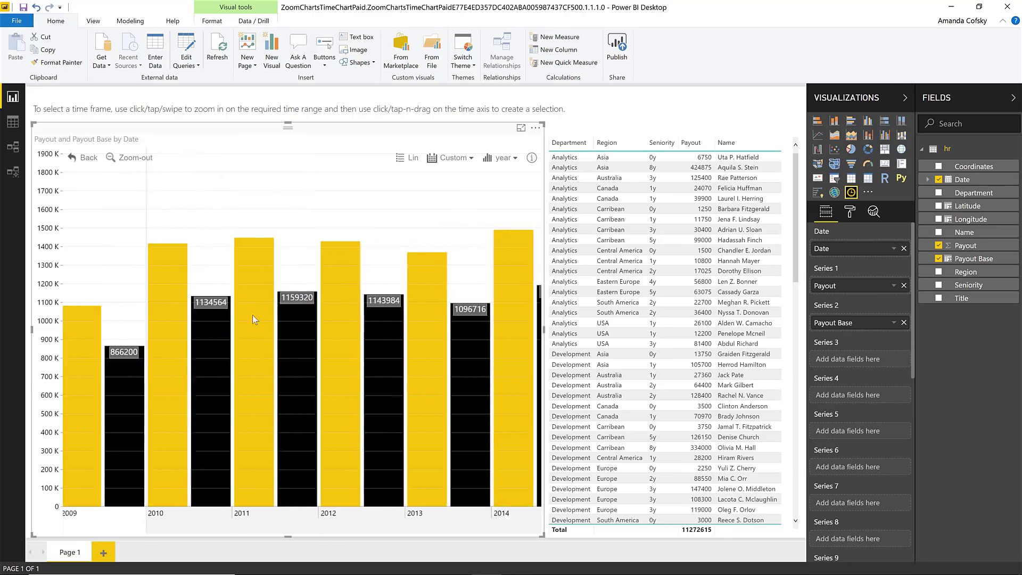
{"action": "scroll", "coordinate": [230, 286], "scroll_direction": "up", "scroll_amount": 1}
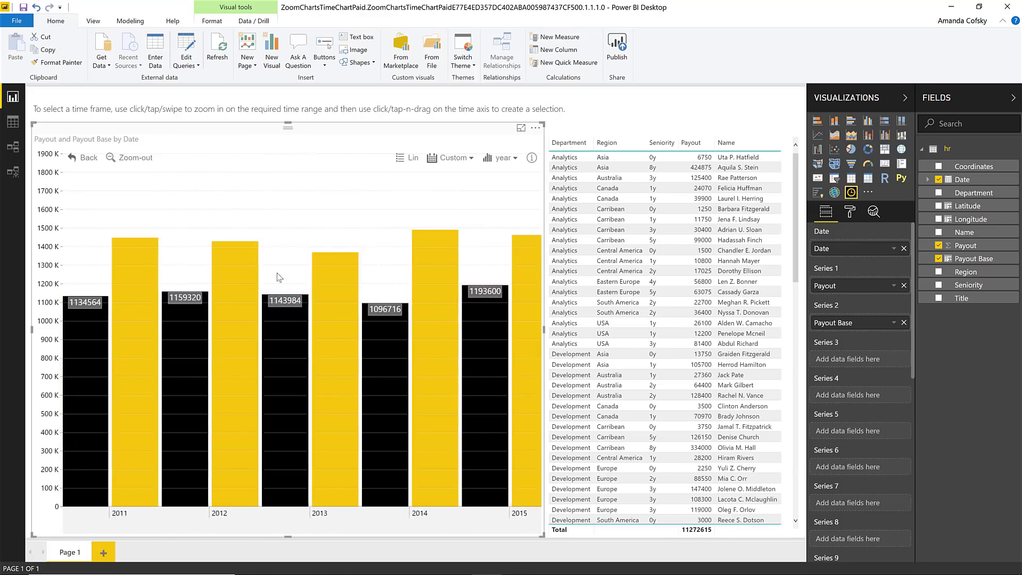
- Select 2012 on the time chart to filter the table, drill into its quarters, and return to the yearly view
{"action": "left_click", "coordinate": [355, 344]}
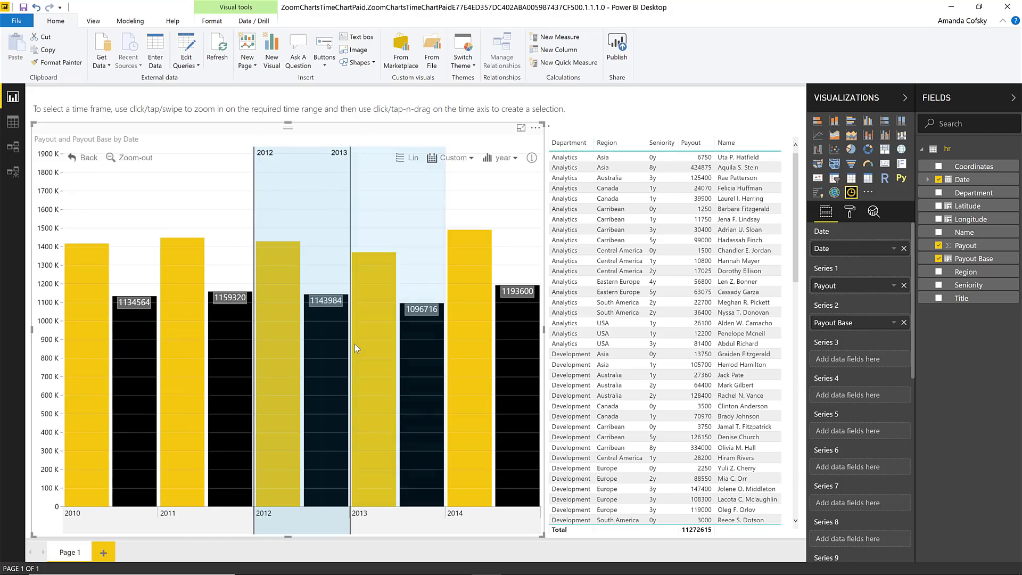
{"action": "left_click", "coordinate": [335, 336]}
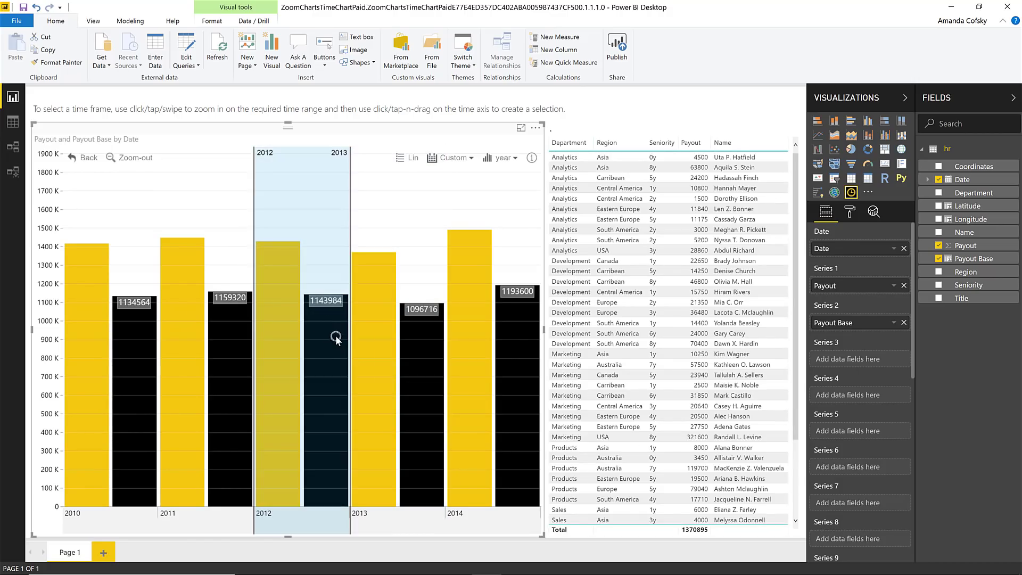
{"action": "left_click", "coordinate": [322, 370]}
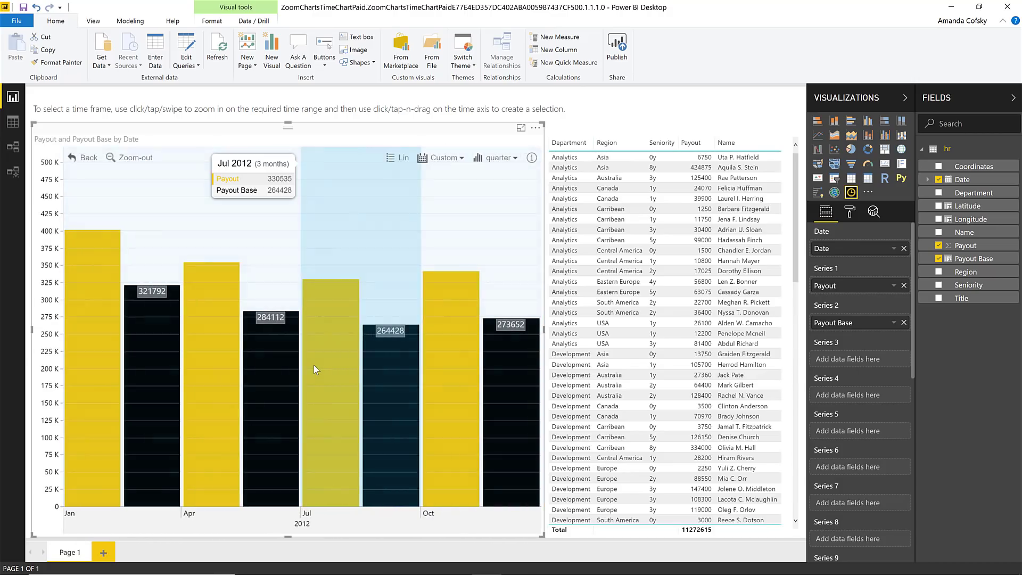
{"action": "left_click", "coordinate": [84, 158]}
{"action": "left_click", "coordinate": [84, 158]}
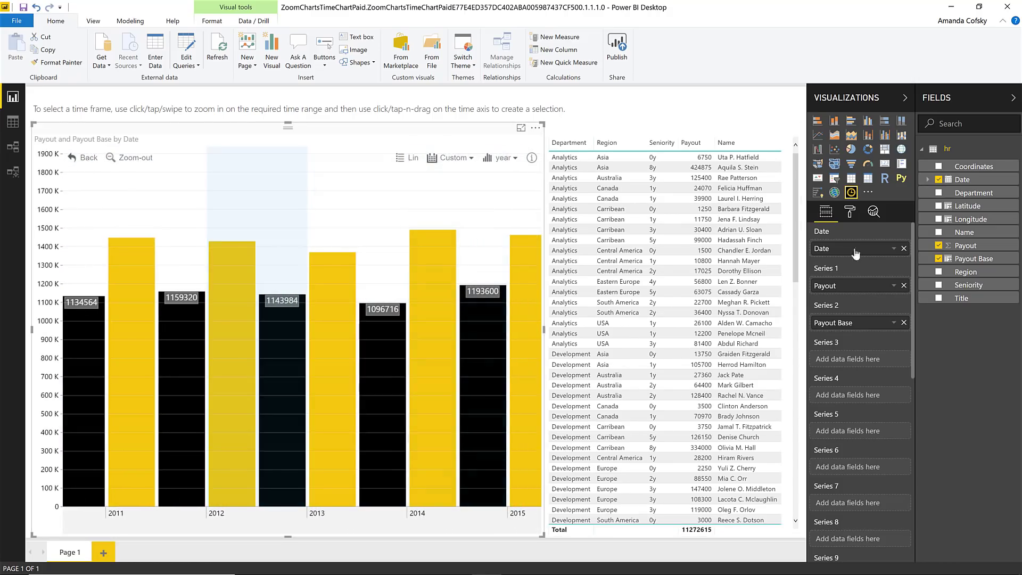
- Turn on Paid Features in the time chart's formatting options and review the unlocked axis, series and toolbar categories
{"action": "left_click", "coordinate": [849, 212]}
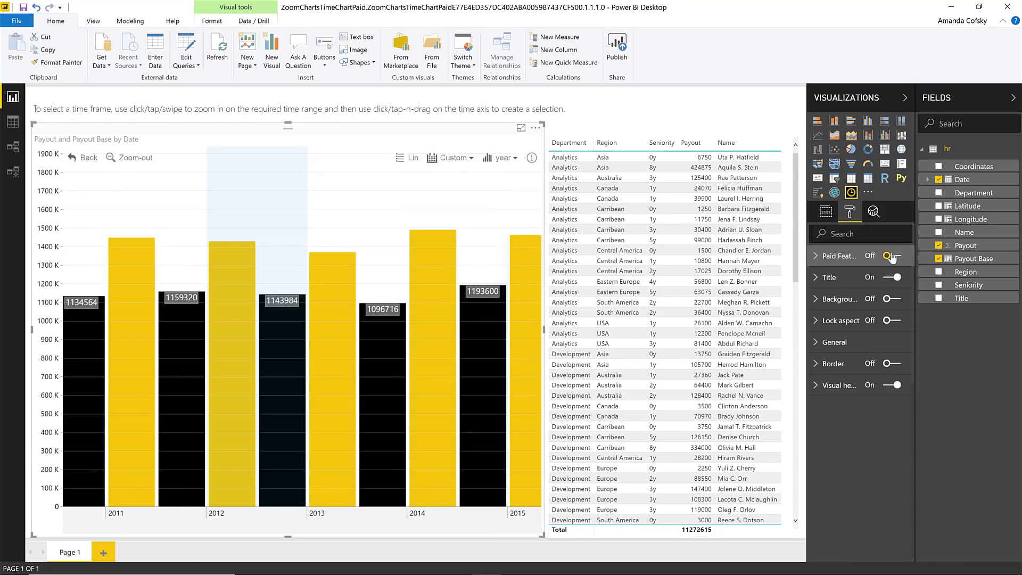
{"action": "left_click", "coordinate": [895, 257]}
{"action": "scroll", "coordinate": [898, 480], "scroll_direction": "down", "scroll_amount": 5}
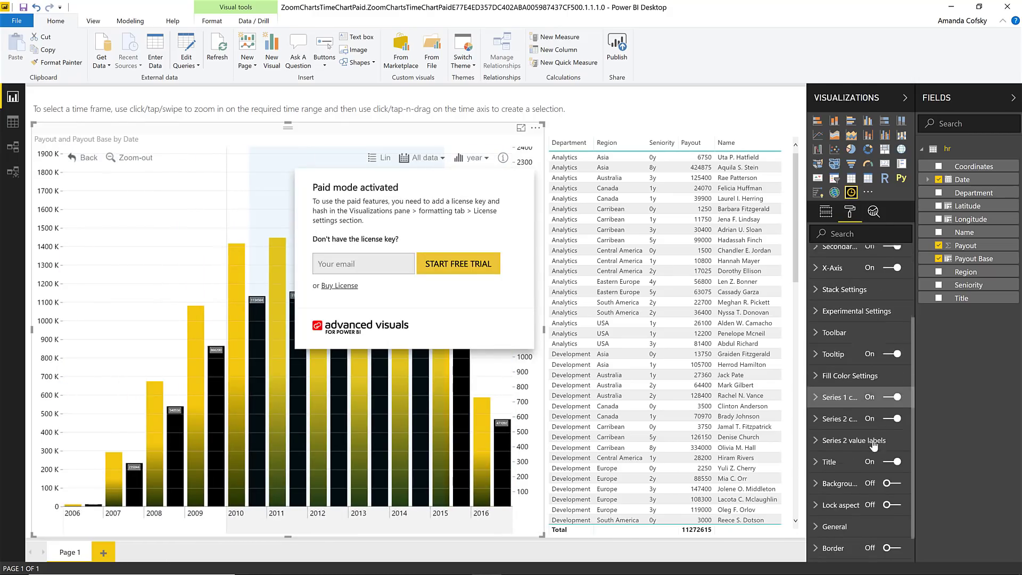
{"action": "scroll", "coordinate": [852, 392], "scroll_direction": "up", "scroll_amount": 3}
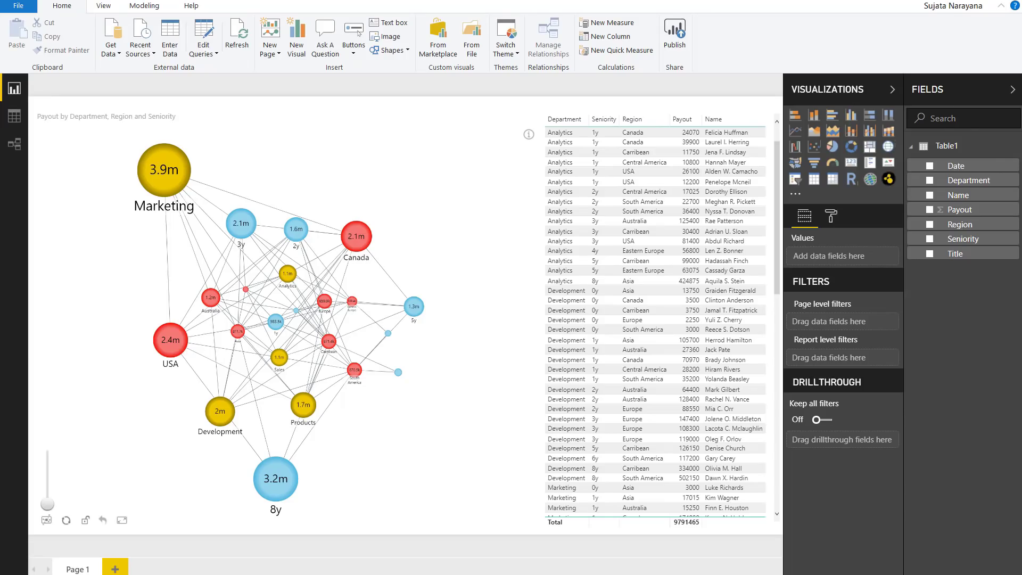
- Filter the table through the network chart by selecting the Marketing, 3y, USA and Central America nodes one after another
{"action": "left_click", "coordinate": [493, 169]}
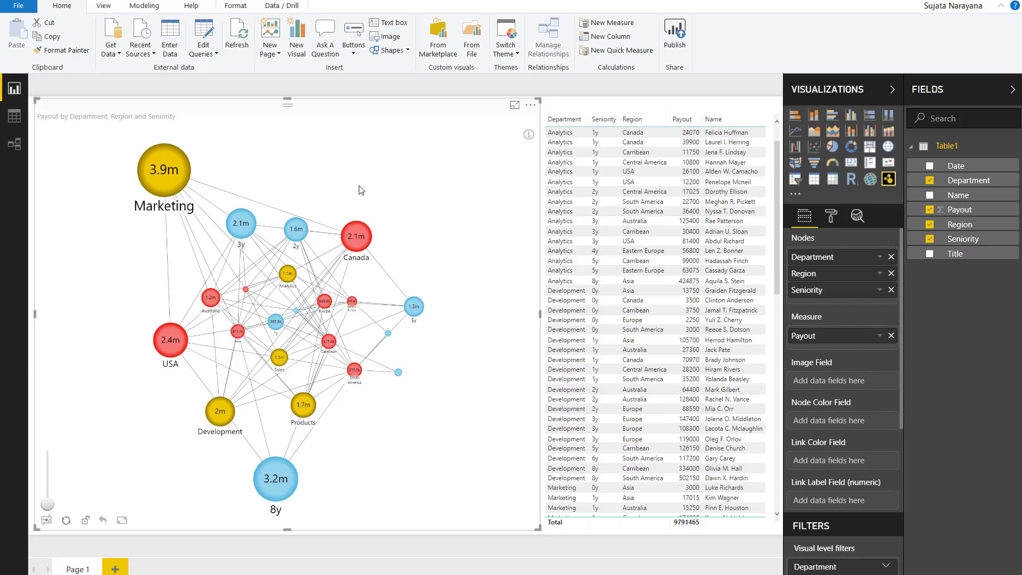
{"action": "left_click", "coordinate": [164, 156]}
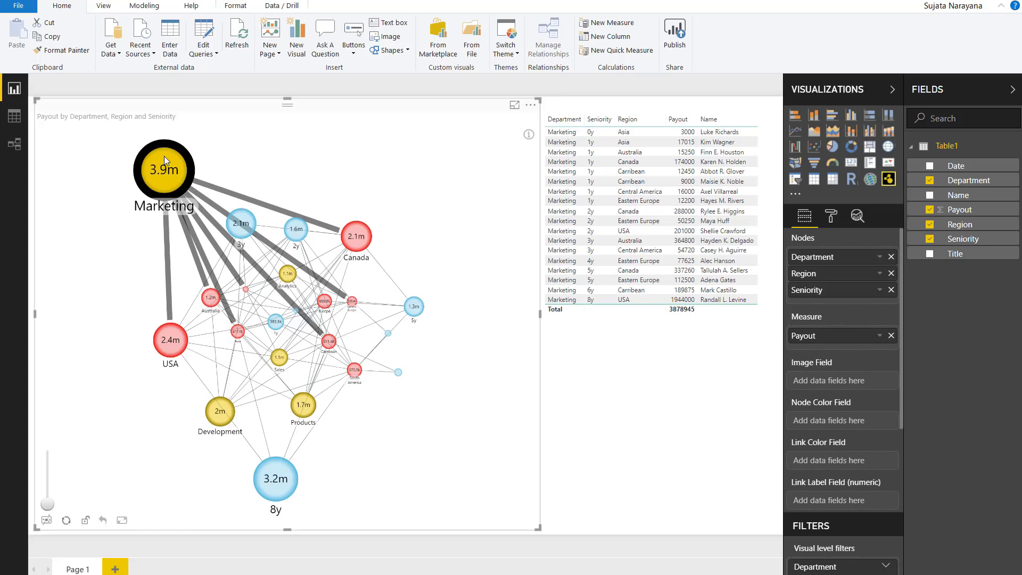
{"action": "left_click", "coordinate": [242, 228]}
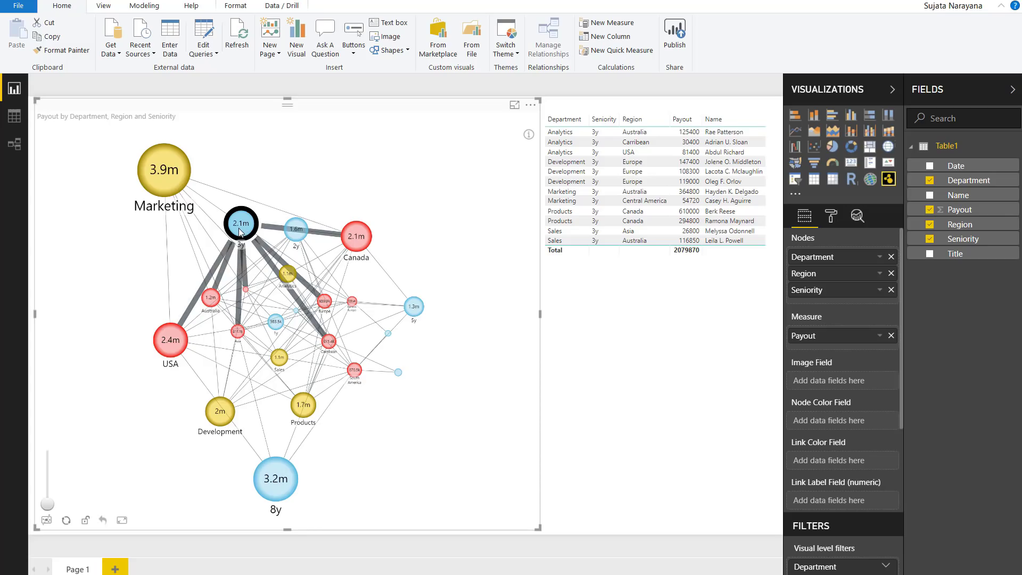
{"action": "left_click", "coordinate": [171, 341]}
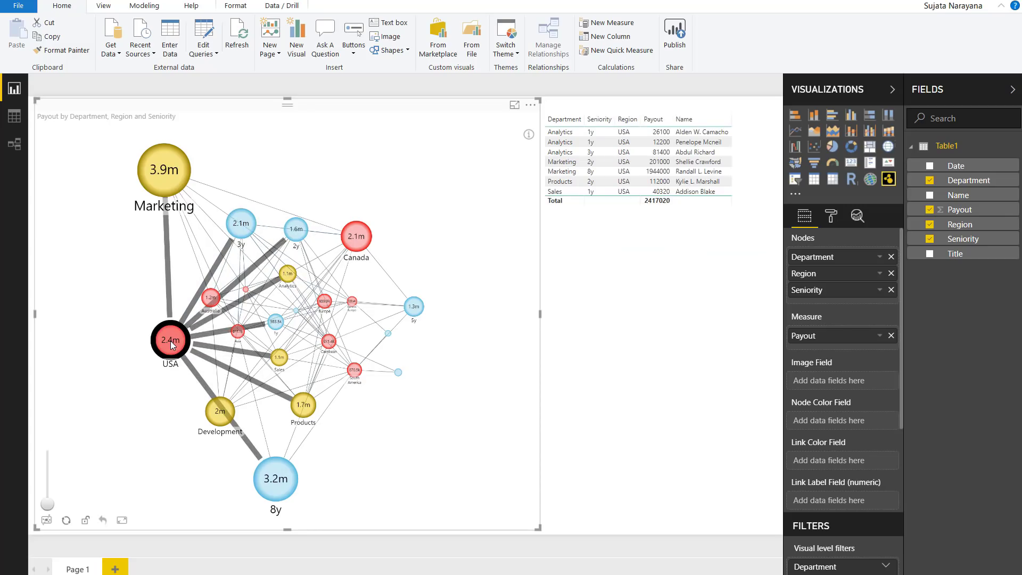
{"action": "left_click", "coordinate": [246, 291]}
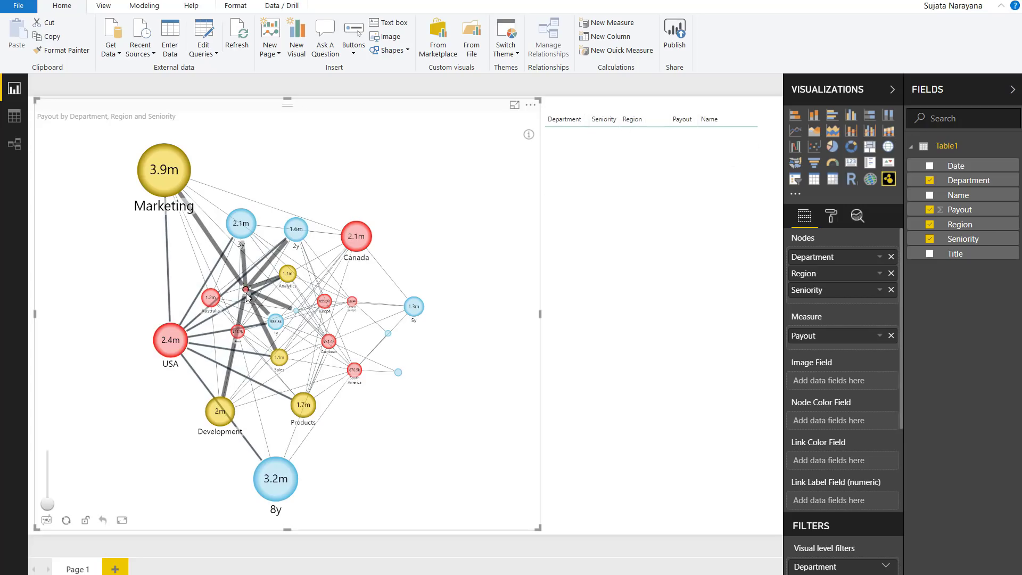
- Zoom the network chart in on Central America, restore the full network view, and lock the chart
{"action": "left_click_drag", "start_coordinate": [47, 503], "coordinate": [62, 461]}
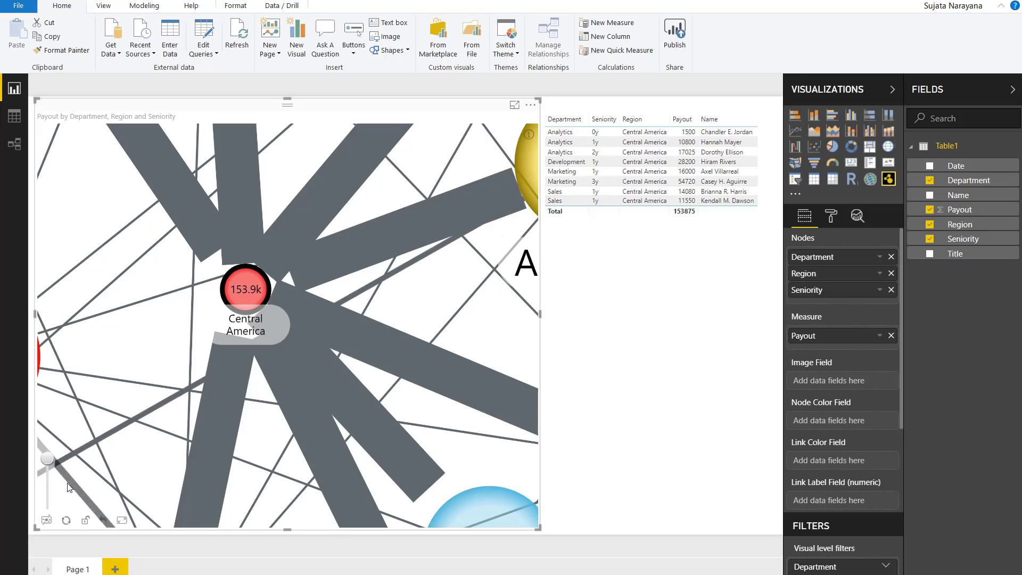
{"action": "left_click", "coordinate": [66, 521]}
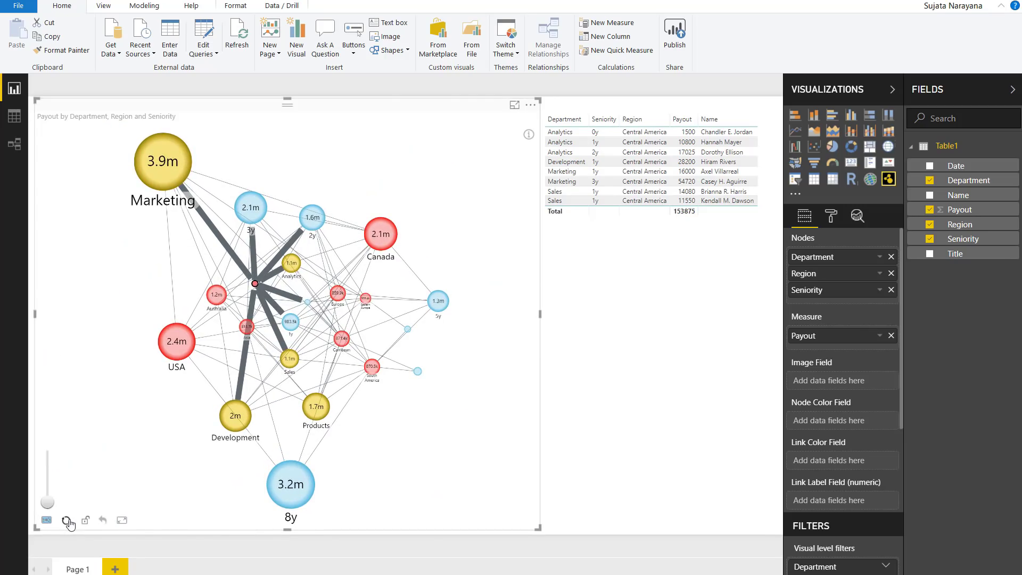
{"action": "left_click", "coordinate": [85, 522]}
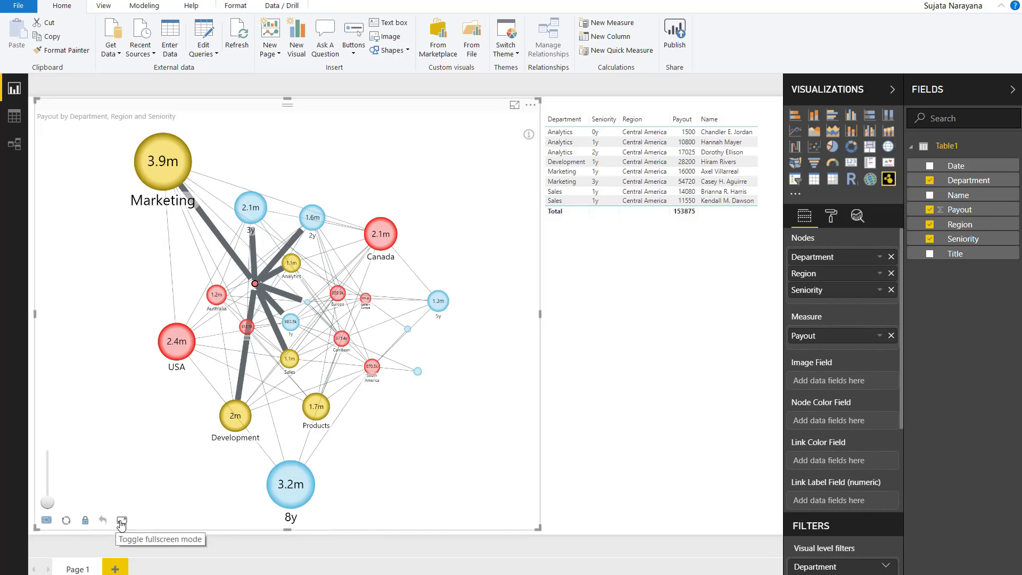
- Examine the network chart's Nodes (Default Category) formatting settings, from shape and color mode to value and label location
{"action": "left_click", "coordinate": [831, 216]}
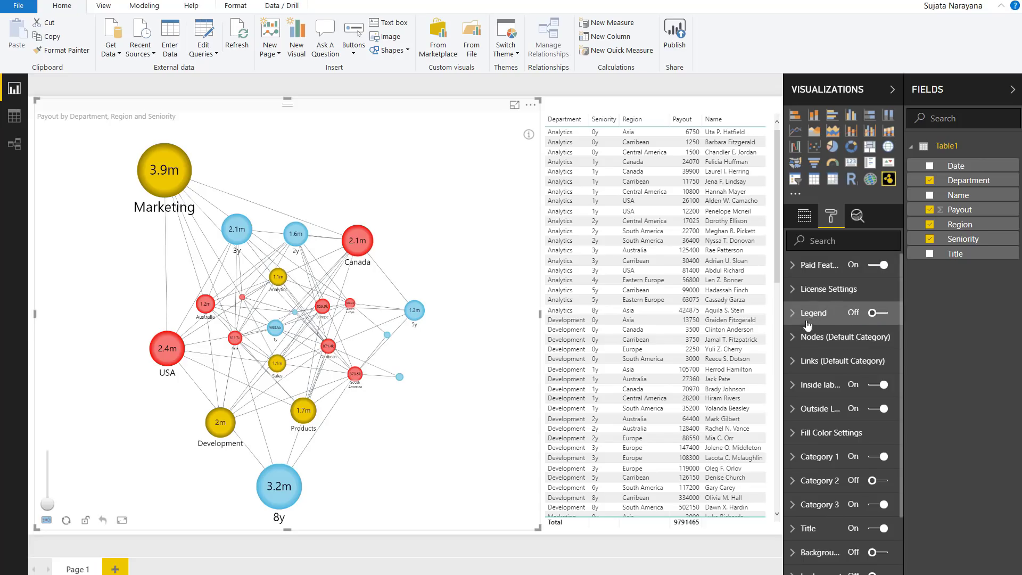
{"action": "left_click", "coordinate": [796, 341]}
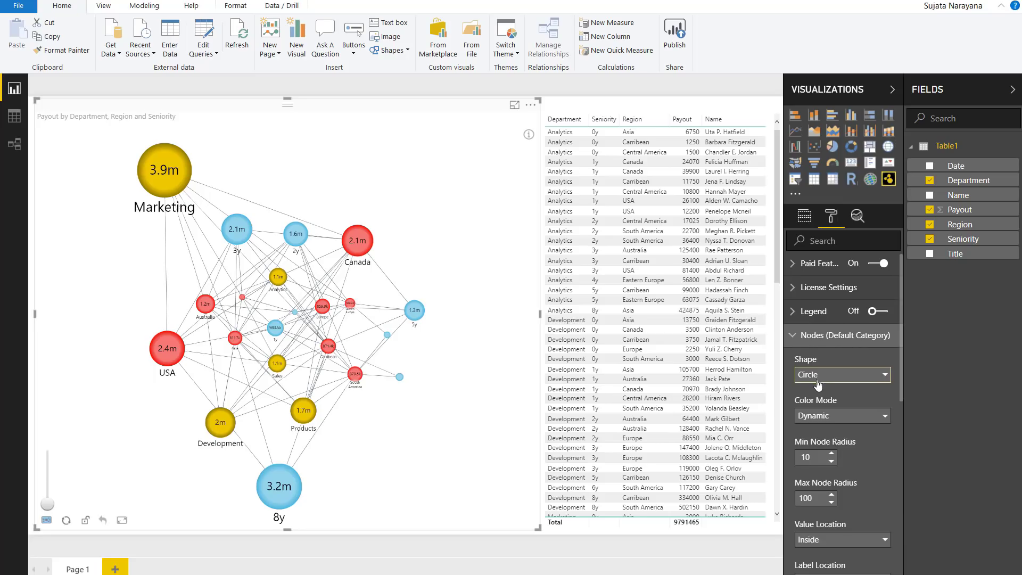
{"action": "scroll", "coordinate": [818, 381], "scroll_direction": "down", "scroll_amount": 3}
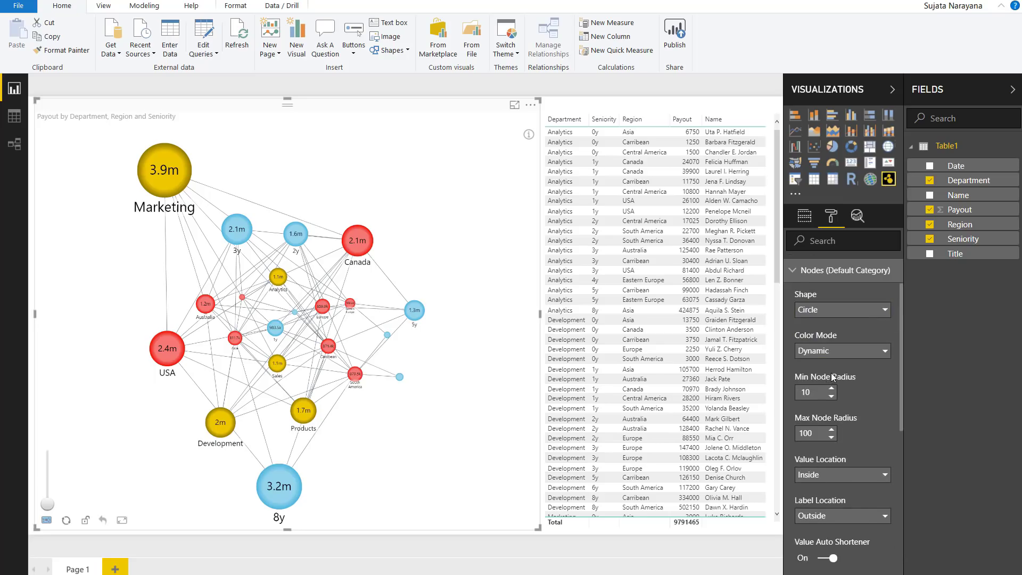
{"action": "scroll", "coordinate": [831, 374], "scroll_direction": "down", "scroll_amount": 6}
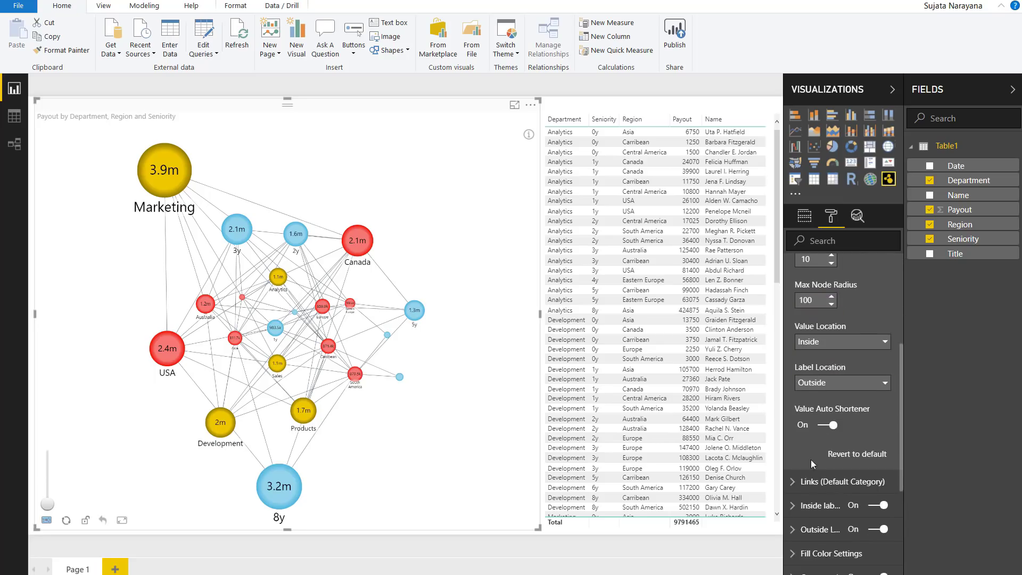
- Set the link fill color to light blue (#8AD4EB, Theme color 7) in the network chart's Links (Default Category) settings
{"action": "left_click", "coordinate": [797, 482]}
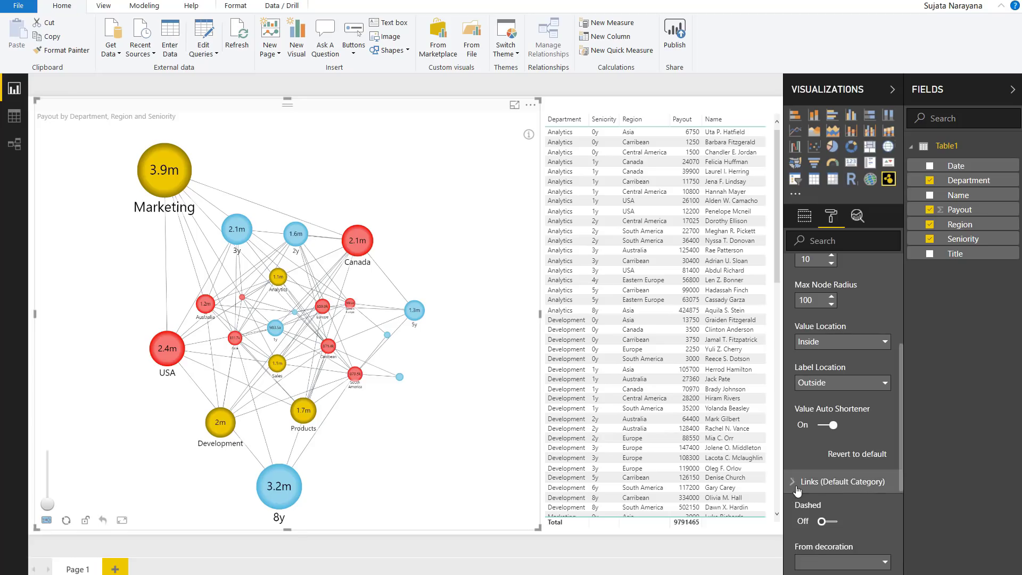
{"action": "scroll", "coordinate": [820, 474], "scroll_direction": "down", "scroll_amount": 3}
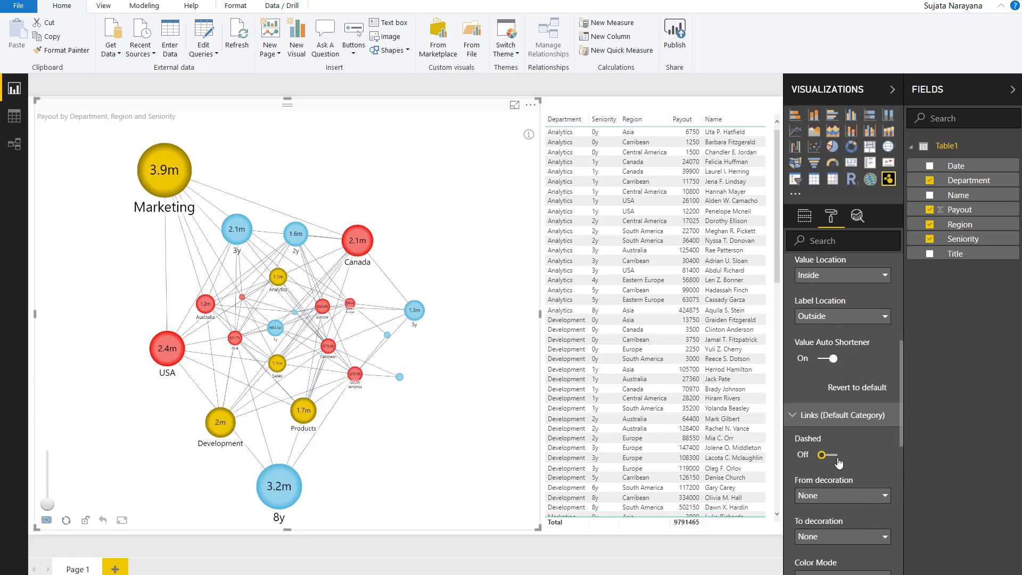
{"action": "scroll", "coordinate": [840, 458], "scroll_direction": "down", "scroll_amount": 3}
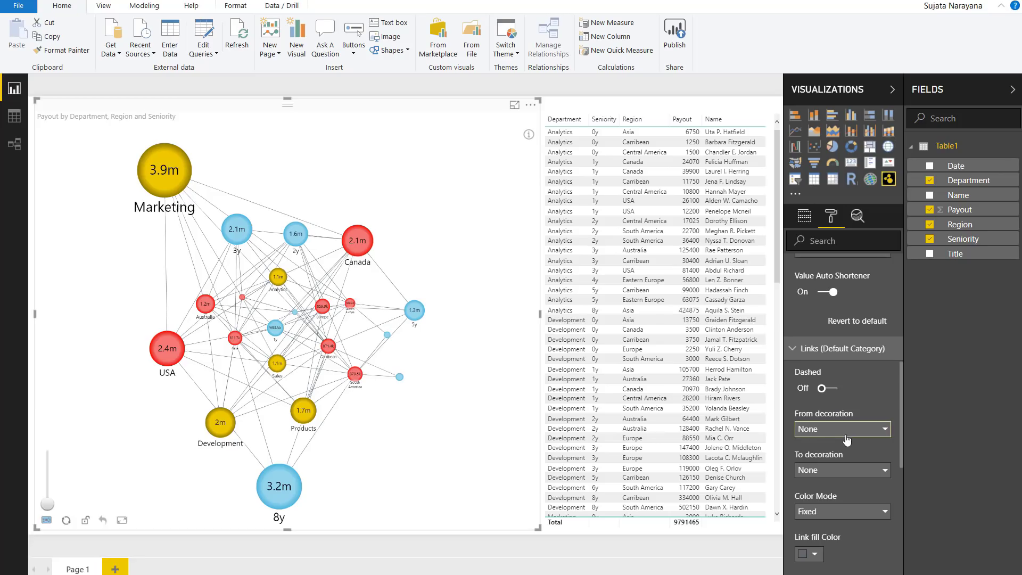
{"action": "scroll", "coordinate": [852, 452], "scroll_direction": "down", "scroll_amount": 3}
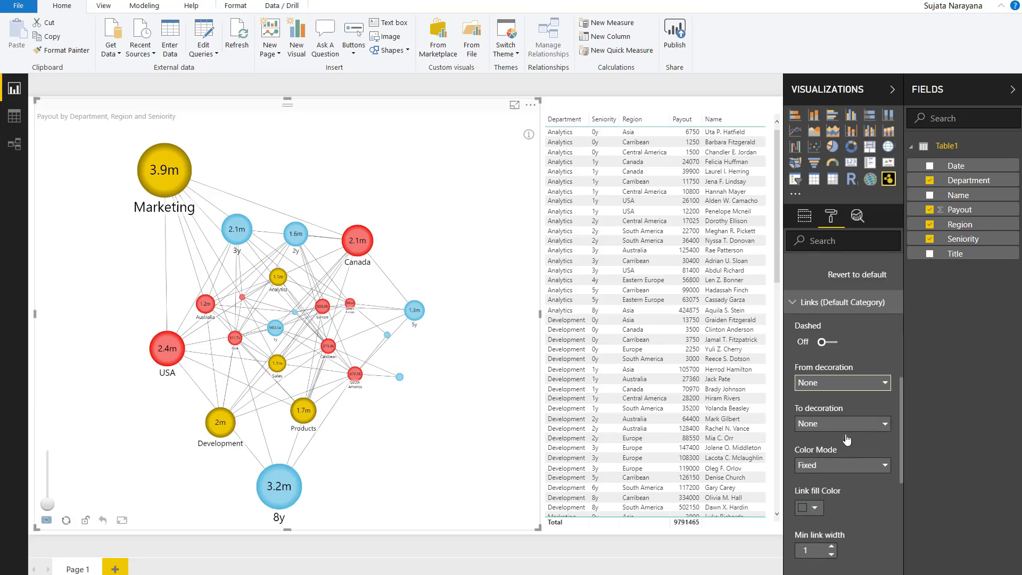
{"action": "left_click", "coordinate": [814, 488]}
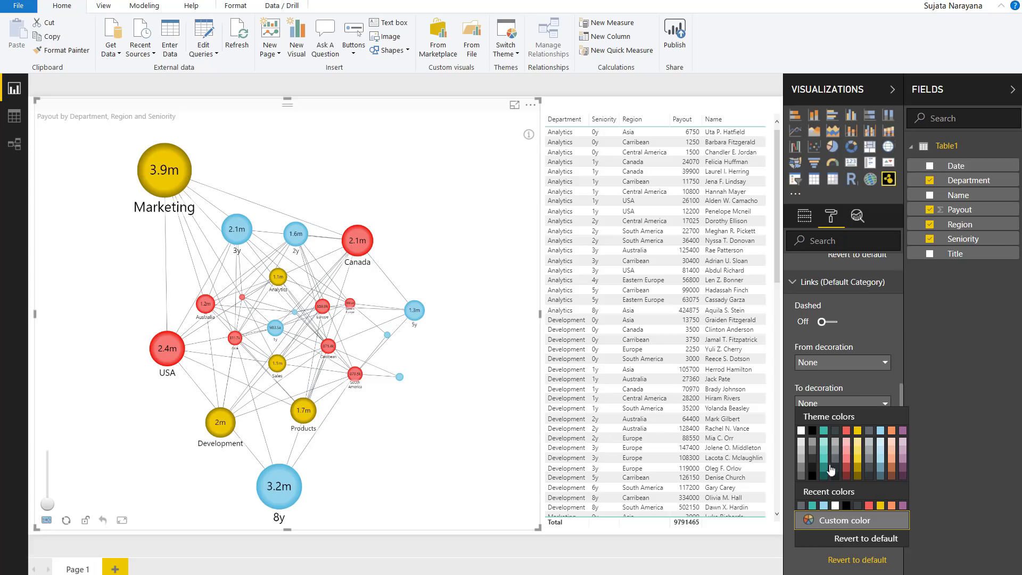
{"action": "left_click", "coordinate": [881, 430]}
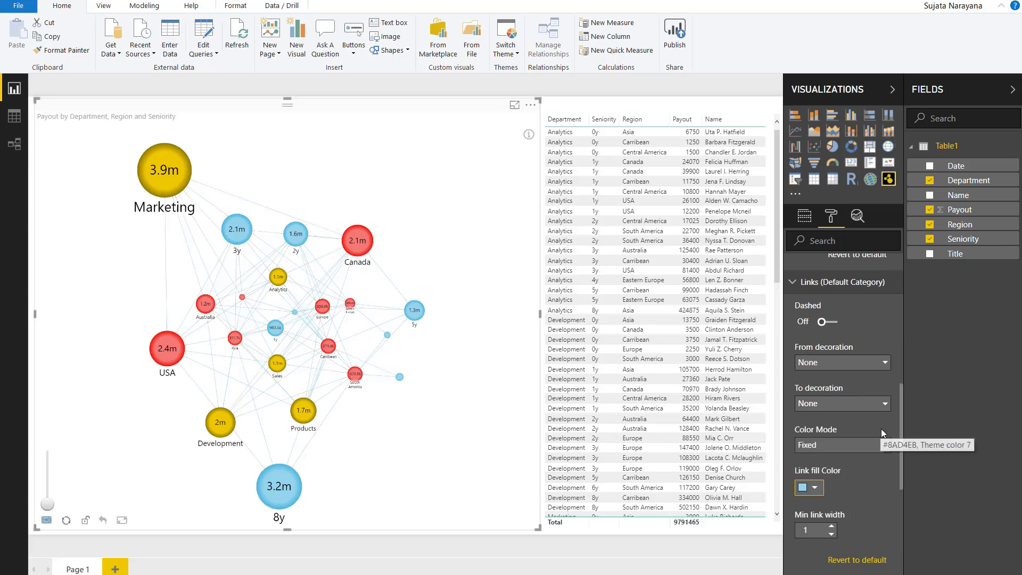
- Increase the network chart's minimum link width by several increments
{"action": "left_click", "coordinate": [832, 526]}
{"action": "left_click", "coordinate": [832, 526]}
{"action": "left_click", "coordinate": [831, 526]}
{"action": "left_click", "coordinate": [832, 526]}
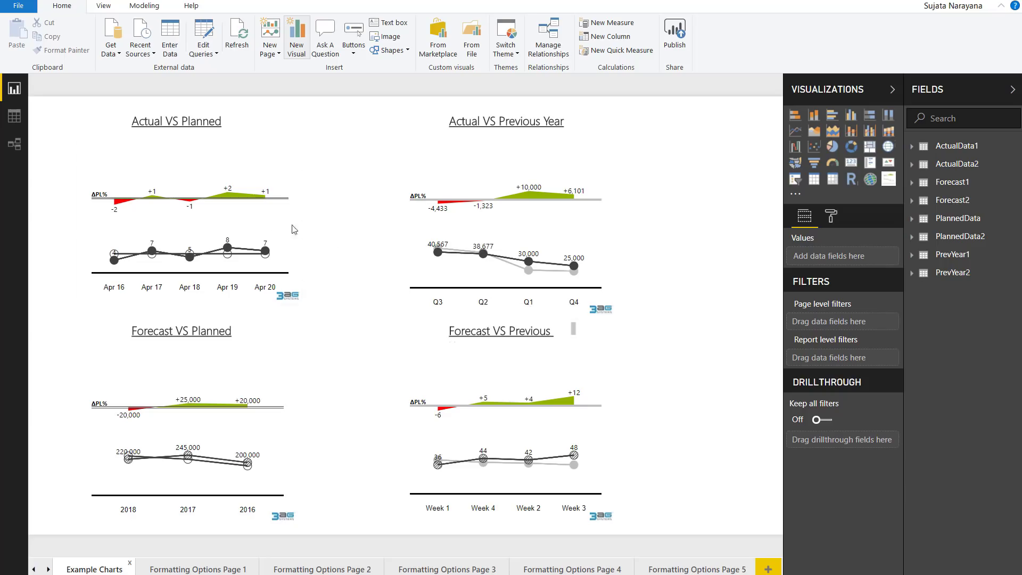
- Examine which fields feed the Actual VS Planned, Actual VS Previous Year, Forecast VS Planned and Forecast VS Previous charts
{"action": "left_click", "coordinate": [273, 230]}
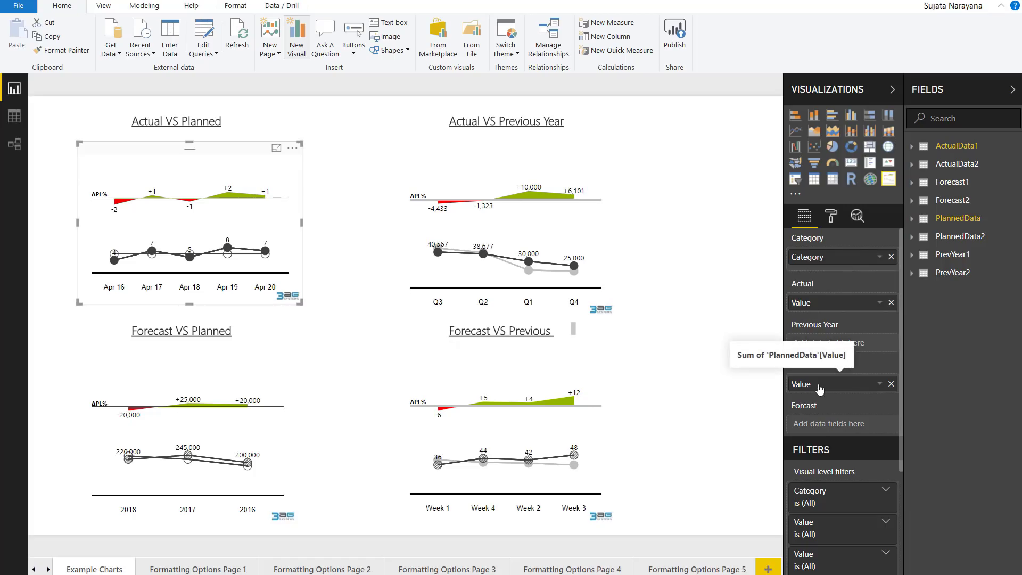
{"action": "left_click", "coordinate": [586, 236]}
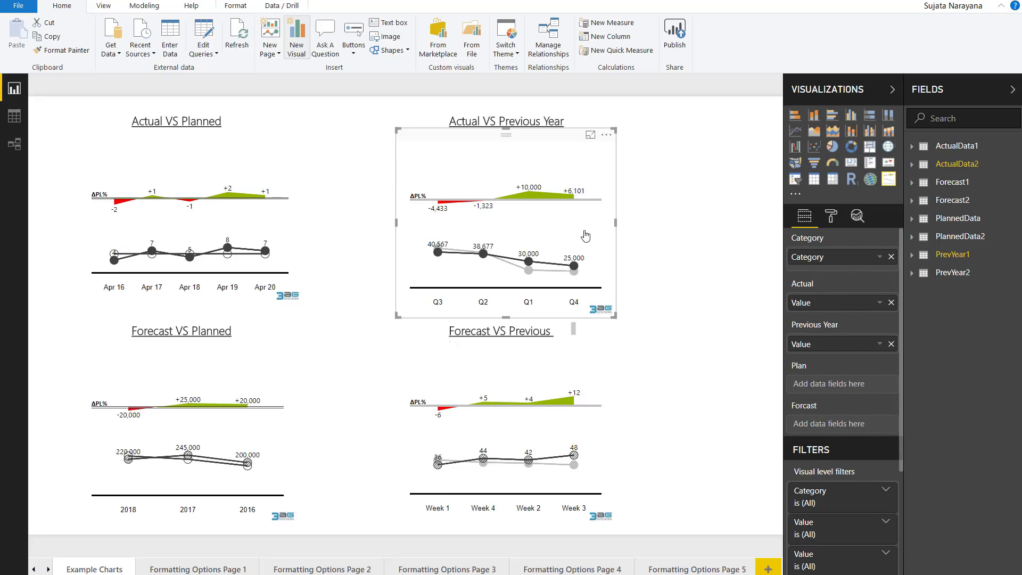
{"action": "left_click", "coordinate": [273, 371]}
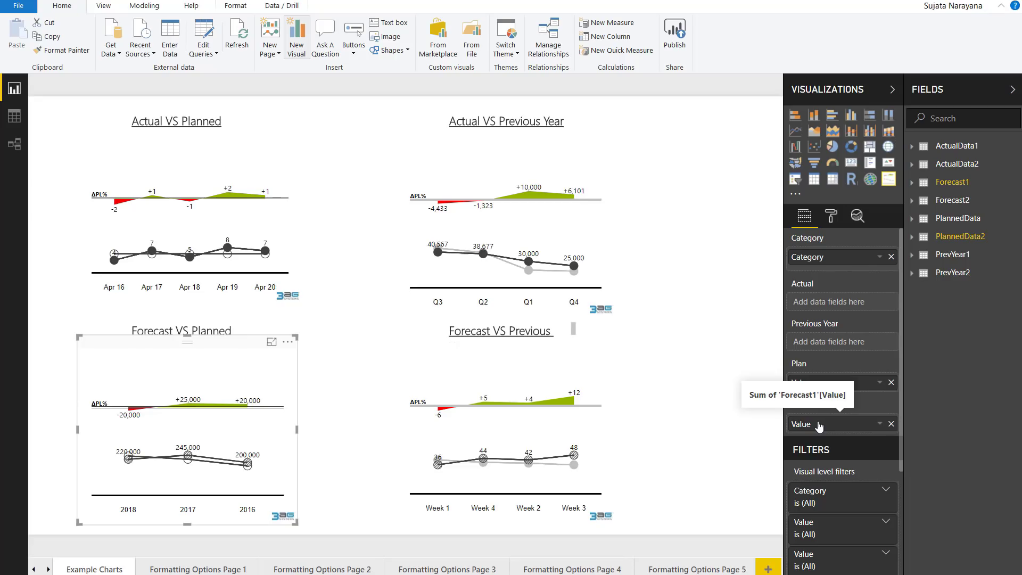
{"action": "left_click", "coordinate": [611, 441]}
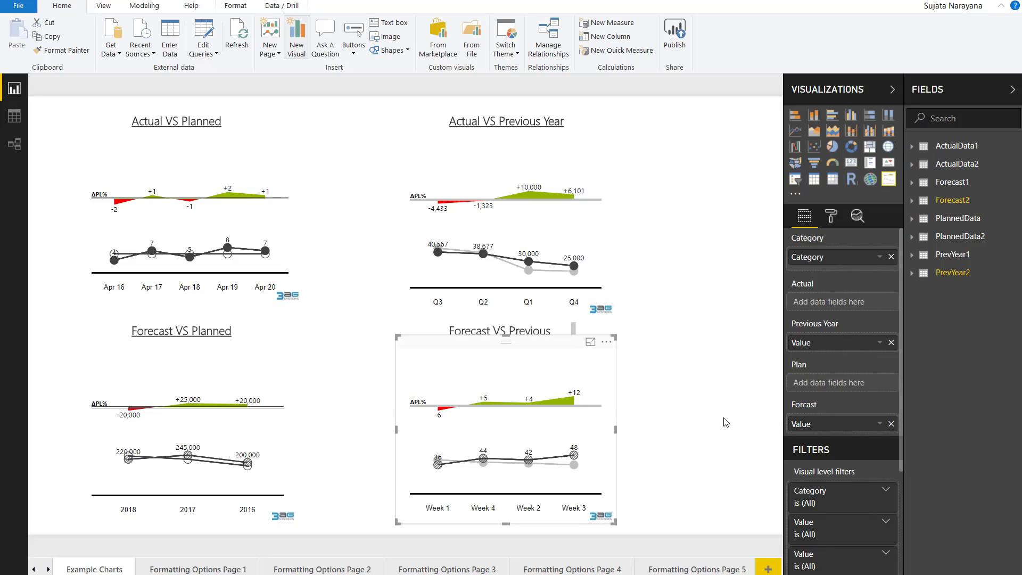
- Review the chart formatting examples on Formatting Options Page 1 through Page 5
{"action": "left_click", "coordinate": [188, 570]}
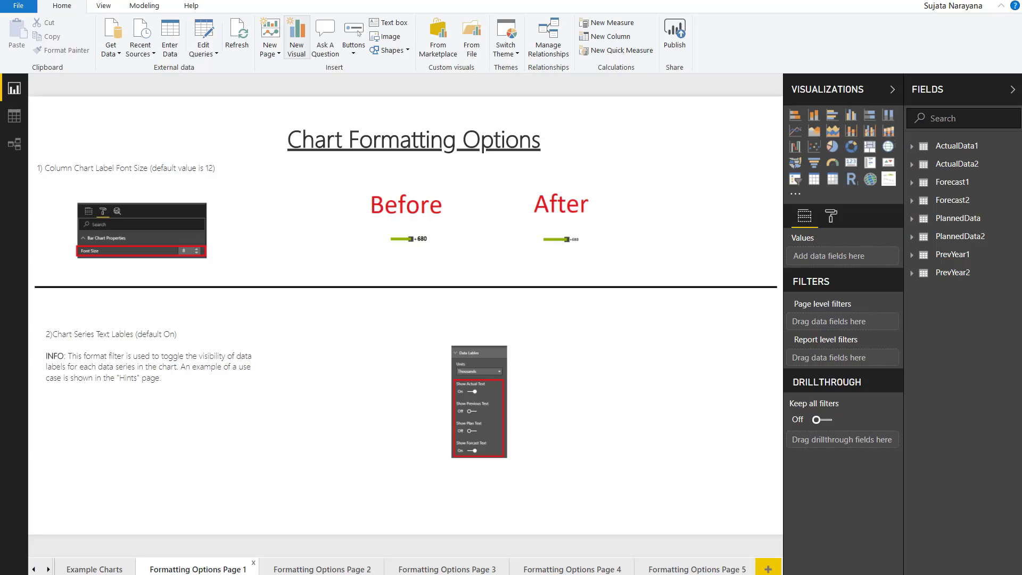
{"action": "left_click", "coordinate": [290, 571]}
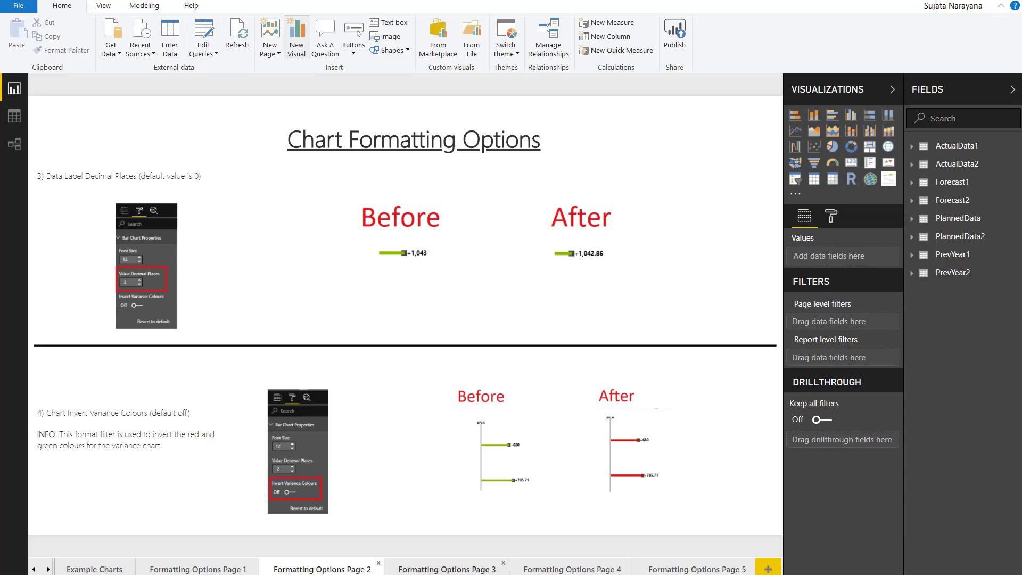
{"action": "left_click", "coordinate": [422, 572]}
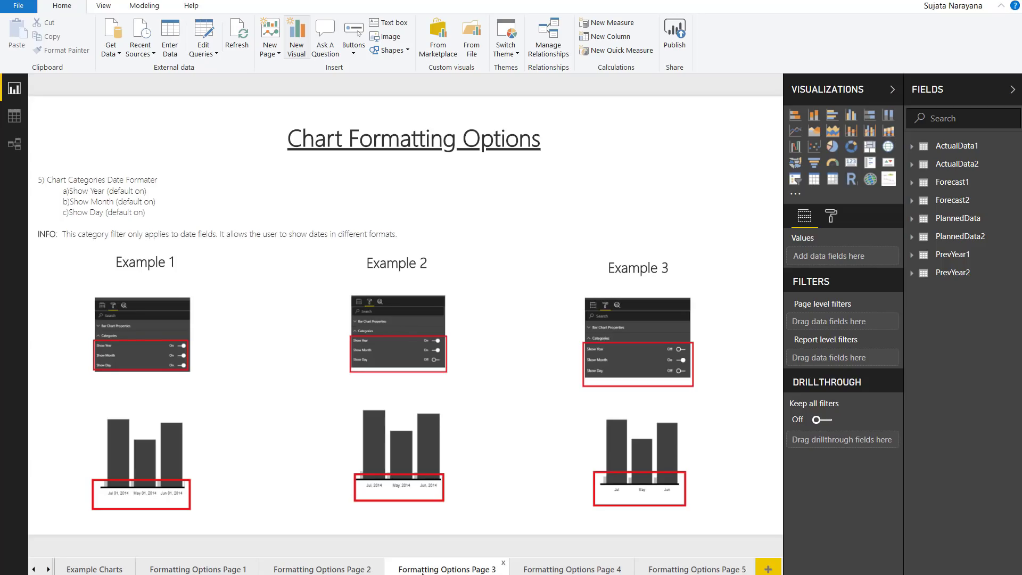
{"action": "left_click", "coordinate": [543, 572]}
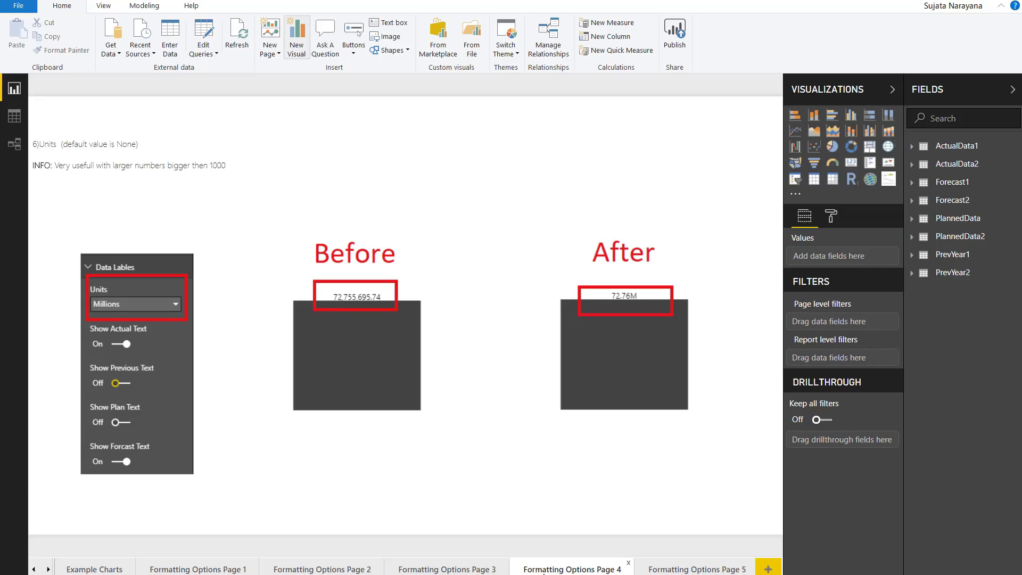
{"action": "left_click", "coordinate": [674, 571]}
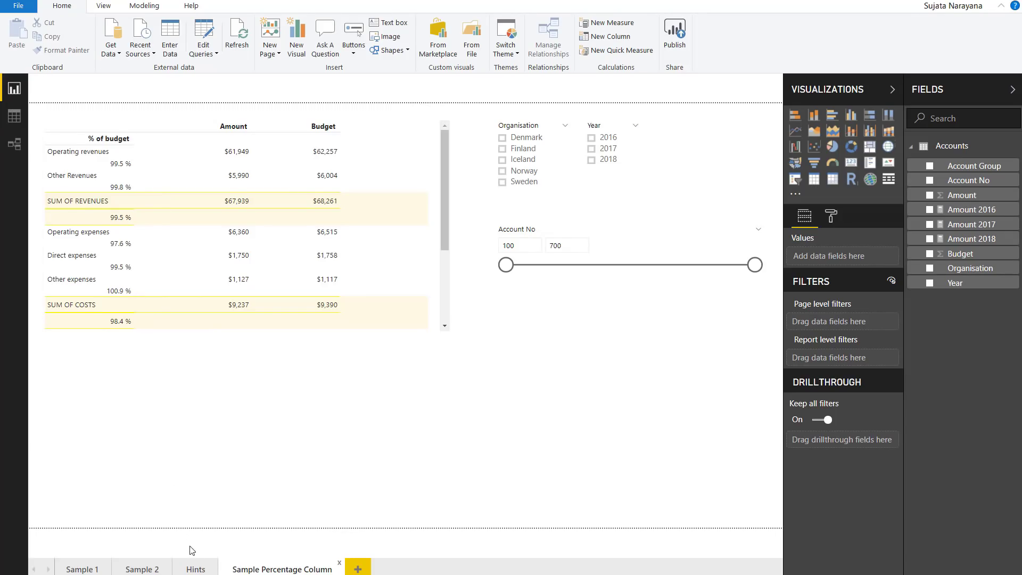
- Add a Summary Table visual to the Hints page with the fields Account Group, Amount 2016, Amount 2017 and Amount 2018
{"action": "left_click", "coordinate": [195, 570]}
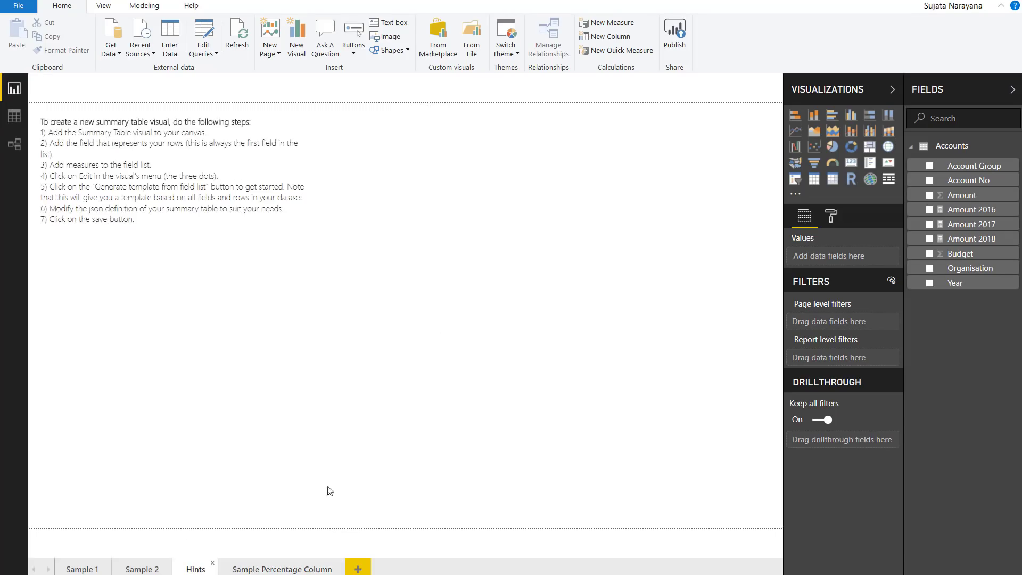
{"action": "left_click", "coordinate": [892, 182]}
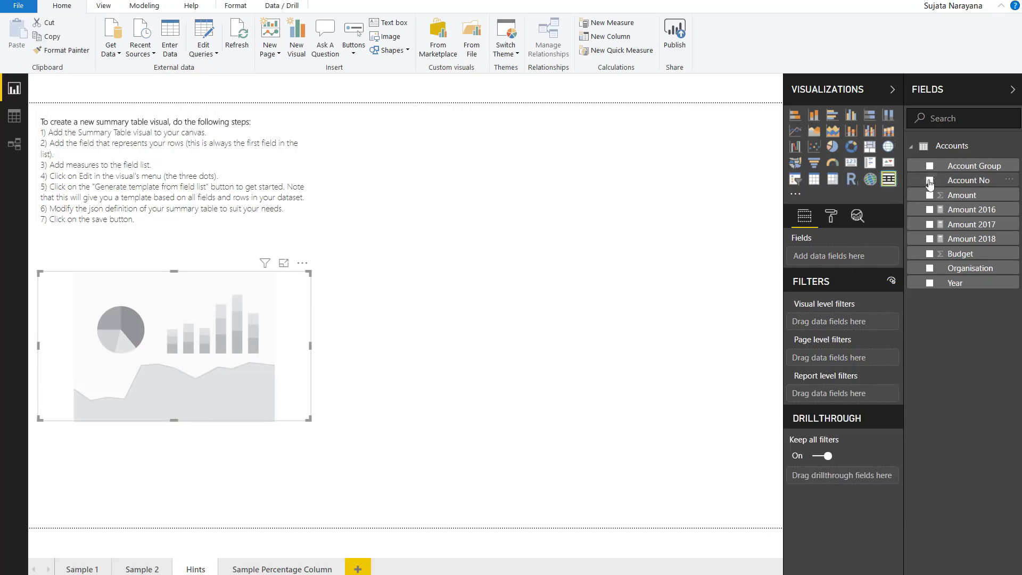
{"action": "left_click_drag", "start_coordinate": [964, 166], "coordinate": [851, 261]}
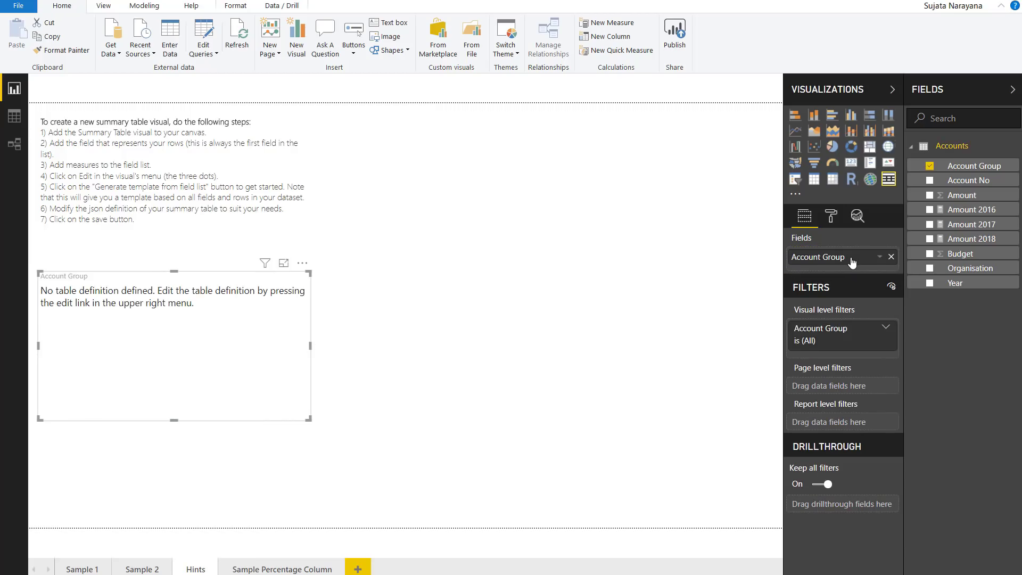
{"action": "left_click_drag", "start_coordinate": [983, 213], "coordinate": [874, 269]}
{"action": "left_click_drag", "start_coordinate": [973, 223], "coordinate": [900, 283]}
{"action": "left_click_drag", "start_coordinate": [979, 235], "coordinate": [865, 298]}
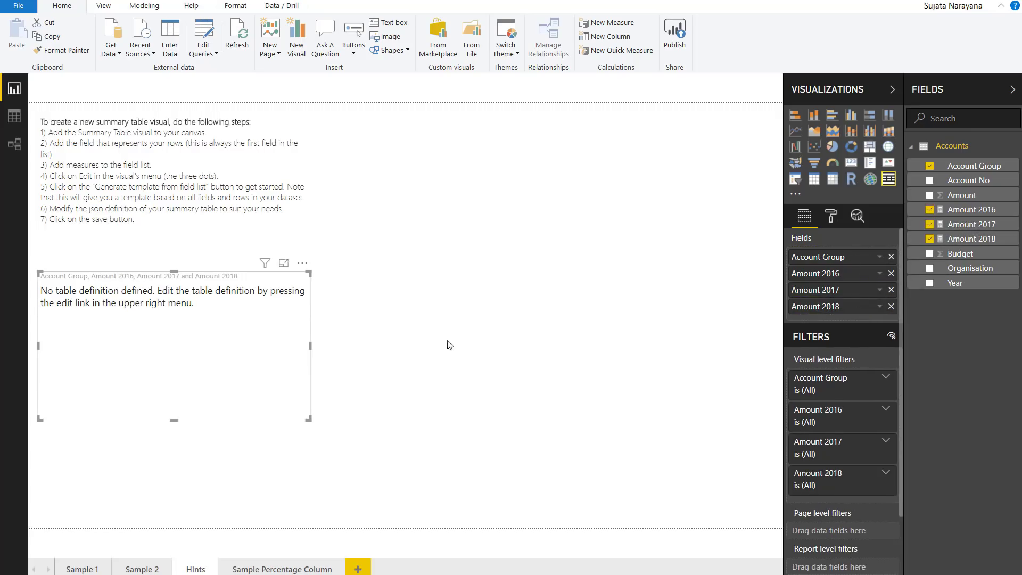
- Open the summary table's definition for editing and generate a template from its field list
{"action": "left_click", "coordinate": [303, 264]}
{"action": "left_click", "coordinate": [321, 282]}
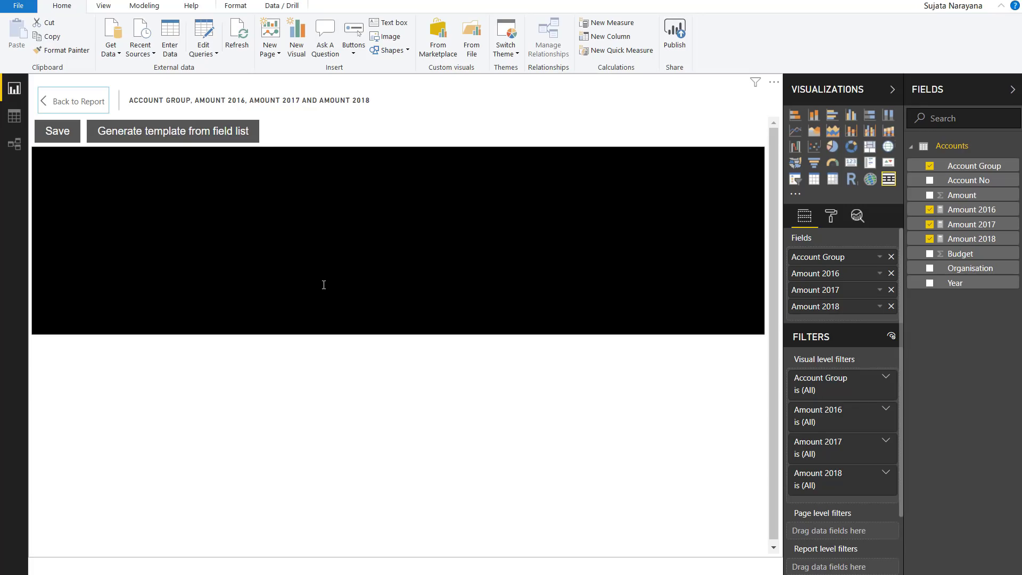
{"action": "left_click", "coordinate": [247, 134]}
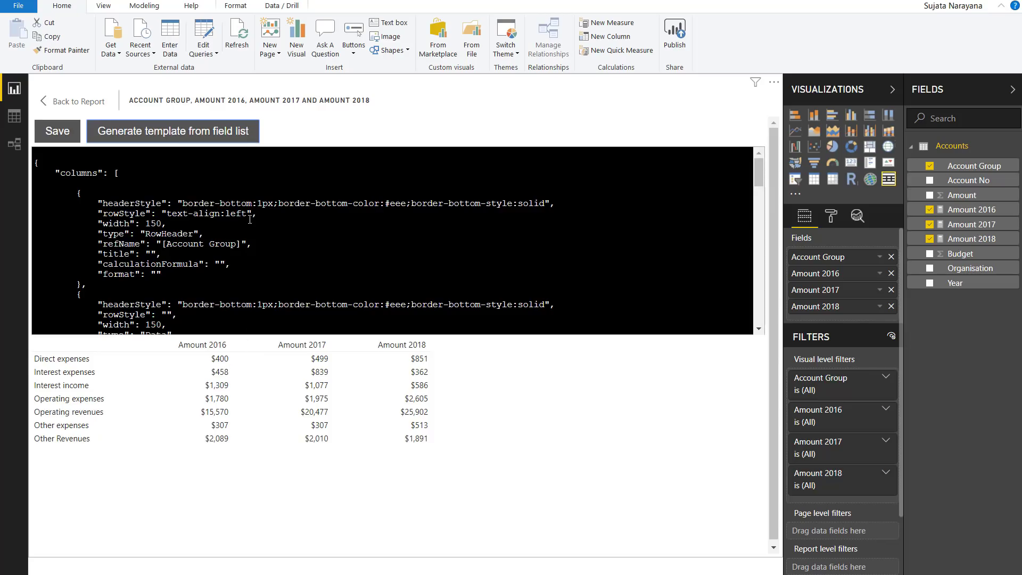
- Shorten the title of the [Amount 2016] column to "2016" in the table's JSON definition
{"action": "scroll", "coordinate": [249, 219], "scroll_direction": "down", "scroll_amount": 2}
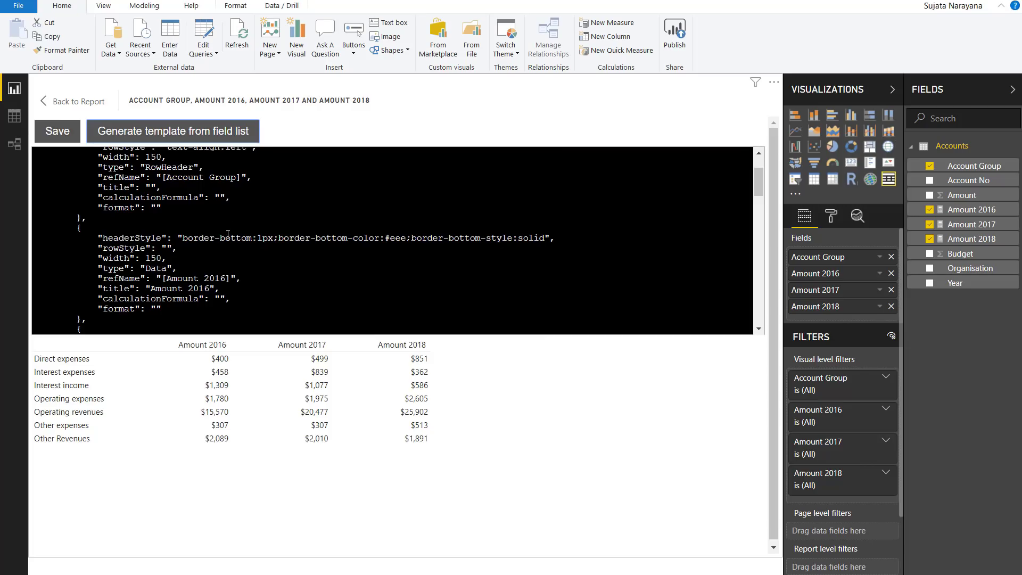
{"action": "left_click", "coordinate": [191, 290]}
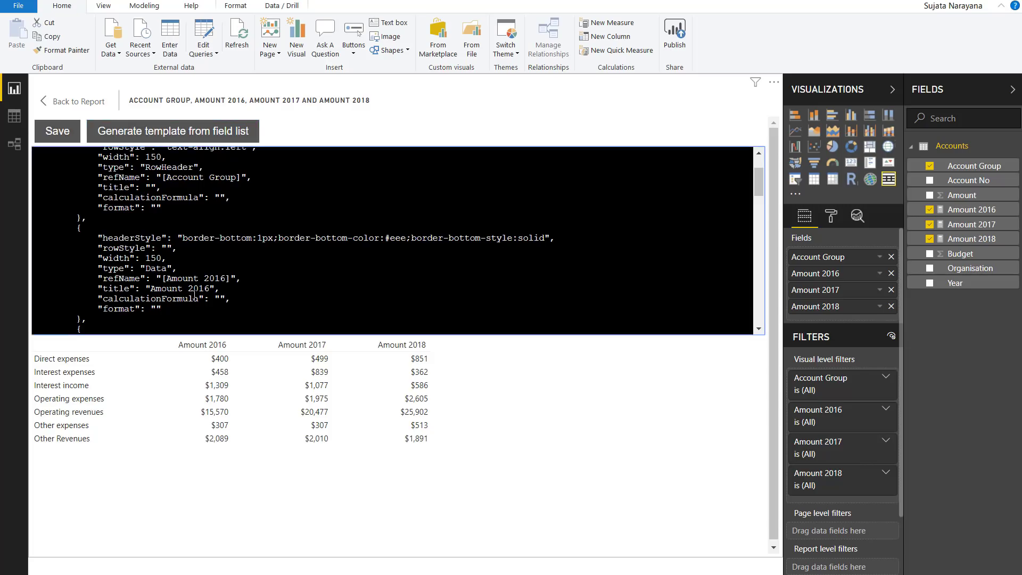
{"action": "key", "text": "BackSpace"}
{"action": "key", "text": "BackSpace"}
{"action": "key", "text": "BackSpace"}
{"action": "key", "text": "BackSpace"}
{"action": "key", "text": "BackSpace"}
{"action": "key", "text": "BackSpace"}
{"action": "key", "text": "BackSpace"}
- Shorten the title of the [Amount 2017] column to "2017" in the table's JSON definition
{"action": "scroll", "coordinate": [202, 288], "scroll_direction": "down", "scroll_amount": 4}
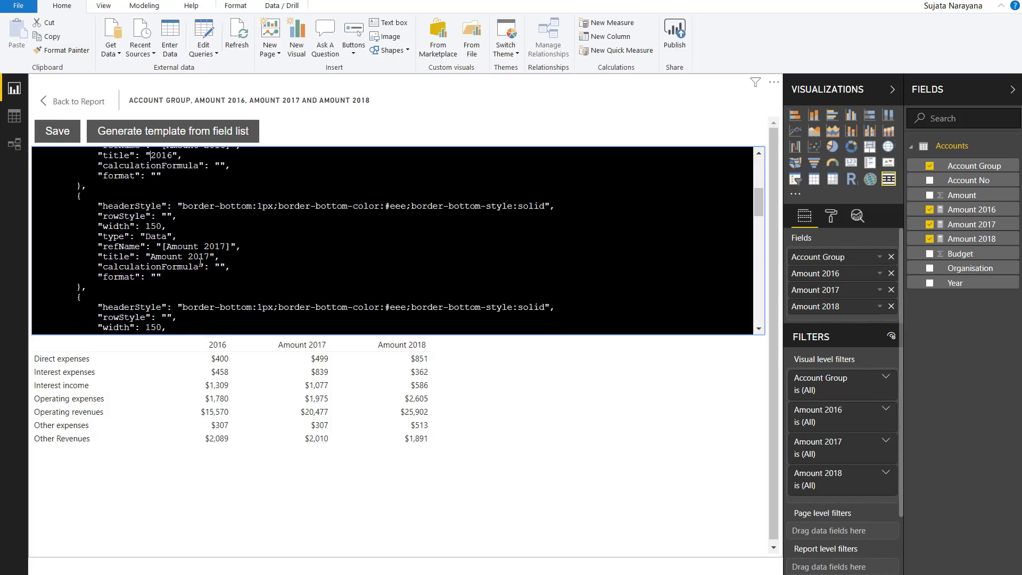
{"action": "left_click", "coordinate": [188, 257]}
{"action": "key", "text": "BackSpace"}
{"action": "key", "text": "BackSpace"}
{"action": "key", "text": "BackSpace"}
{"action": "key", "text": "BackSpace"}
{"action": "key", "text": "BackSpace"}
{"action": "key", "text": "BackSpace"}
{"action": "key", "text": "BackSpace"}
- Shorten the title of the [Amount 2018] column to "2018" in the table's JSON definition
{"action": "scroll", "coordinate": [200, 266], "scroll_direction": "down", "scroll_amount": 4}
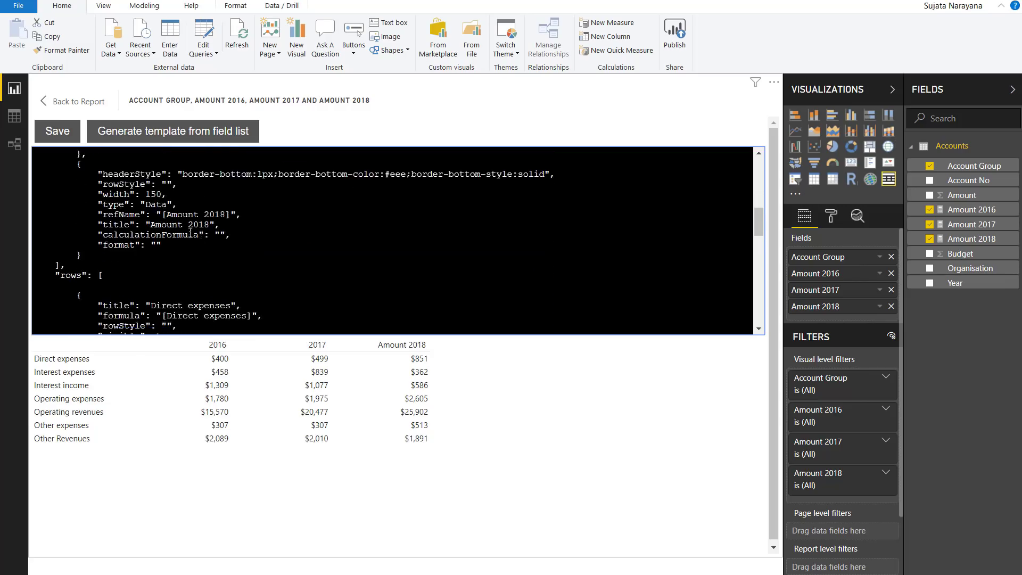
{"action": "left_click", "coordinate": [190, 226]}
{"action": "key", "text": "BackSpace"}
{"action": "key", "text": "BackSpace"}
{"action": "key", "text": "BackSpace"}
{"action": "key", "text": "BackSpace"}
{"action": "key", "text": "BackSpace"}
{"action": "key", "text": "BackSpace"}
{"action": "key", "text": "BackSpace"}
- Paste a highlighted BUSINESS RESULTS row definition with its calculation formula after the Other Revenues row in the JSON
{"action": "scroll", "coordinate": [213, 271], "scroll_direction": "down", "scroll_amount": 9}
{"action": "scroll", "coordinate": [220, 264], "scroll_direction": "down", "scroll_amount": 10}
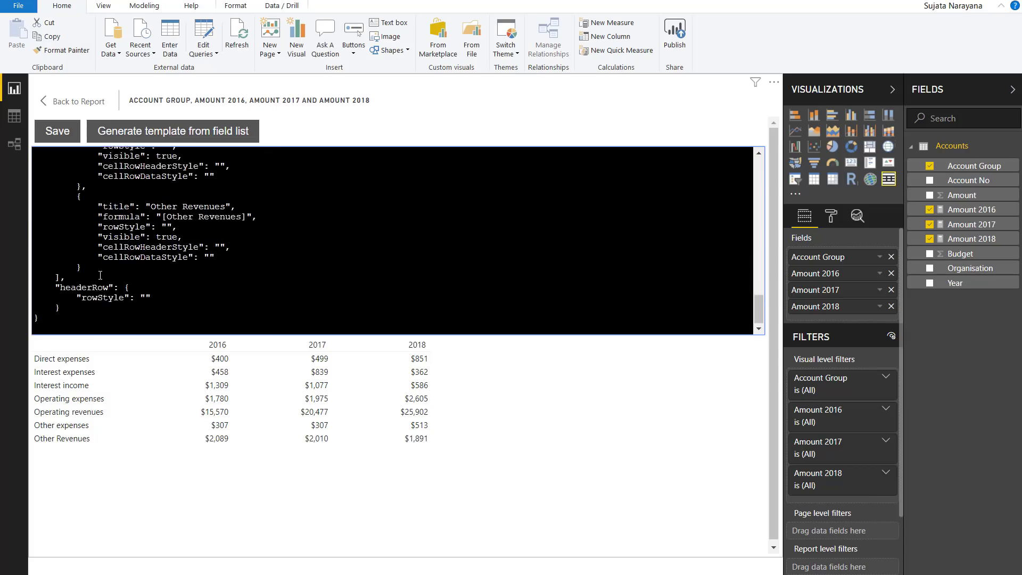
{"action": "key", "text": "Return"}
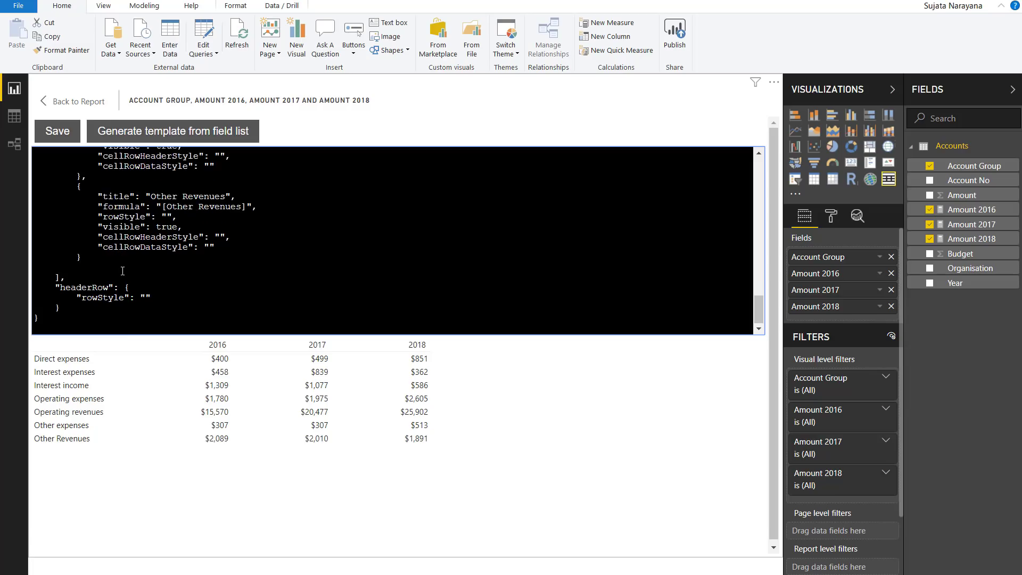
{"action": "key", "text": "ctrl+v"}
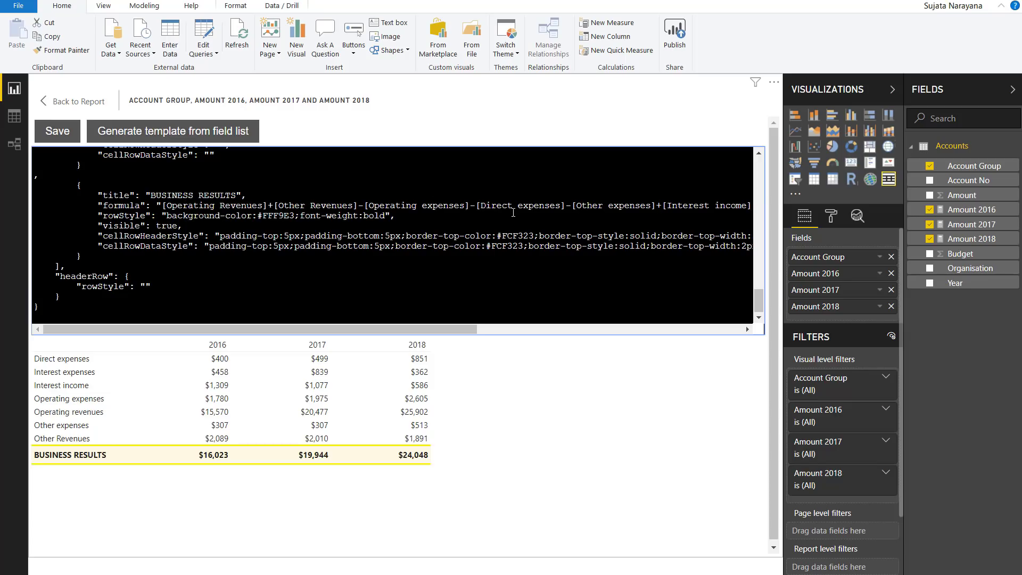
{"action": "mouse_move", "coordinate": [458, 325]}
{"action": "left_mouse_down"}
{"action": "mouse_move", "coordinate": [539, 319]}
{"action": "mouse_move", "coordinate": [455, 317]}
{"action": "left_mouse_up"}
- Save the table definition and widen the summary table on the report page to fit all its columns
{"action": "left_click", "coordinate": [66, 133]}
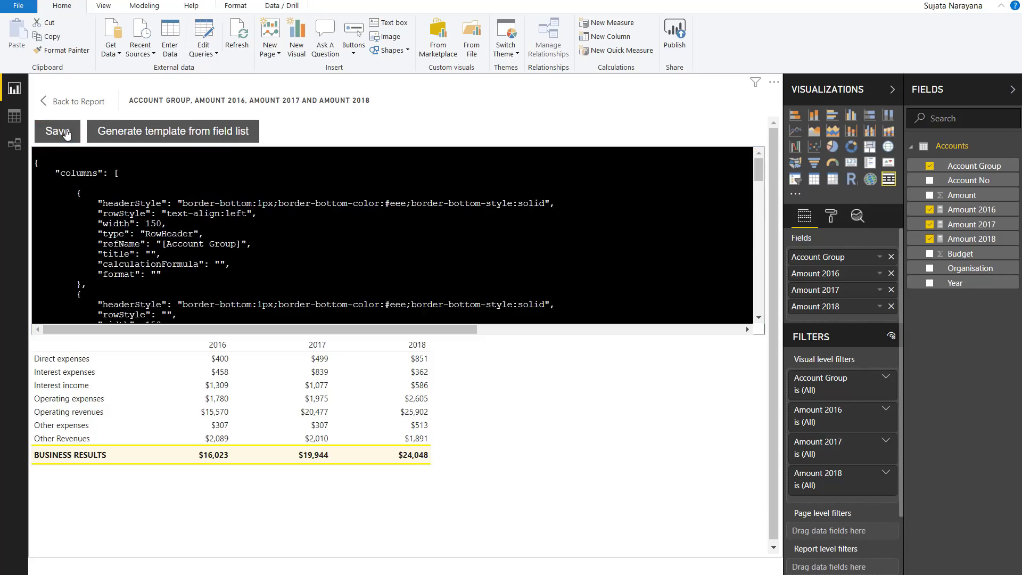
{"action": "left_click", "coordinate": [69, 102]}
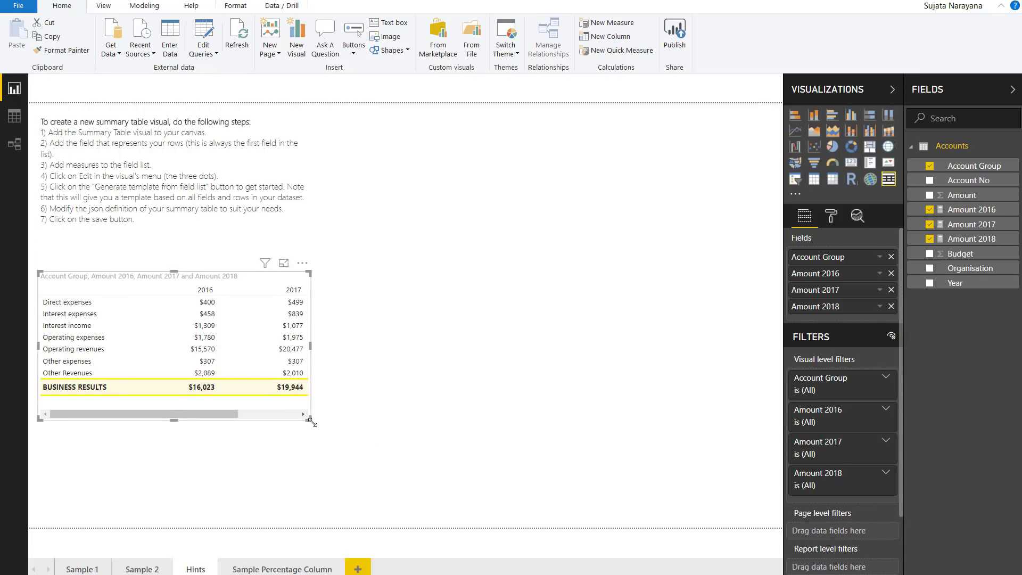
{"action": "left_click_drag", "start_coordinate": [308, 420], "coordinate": [432, 424]}
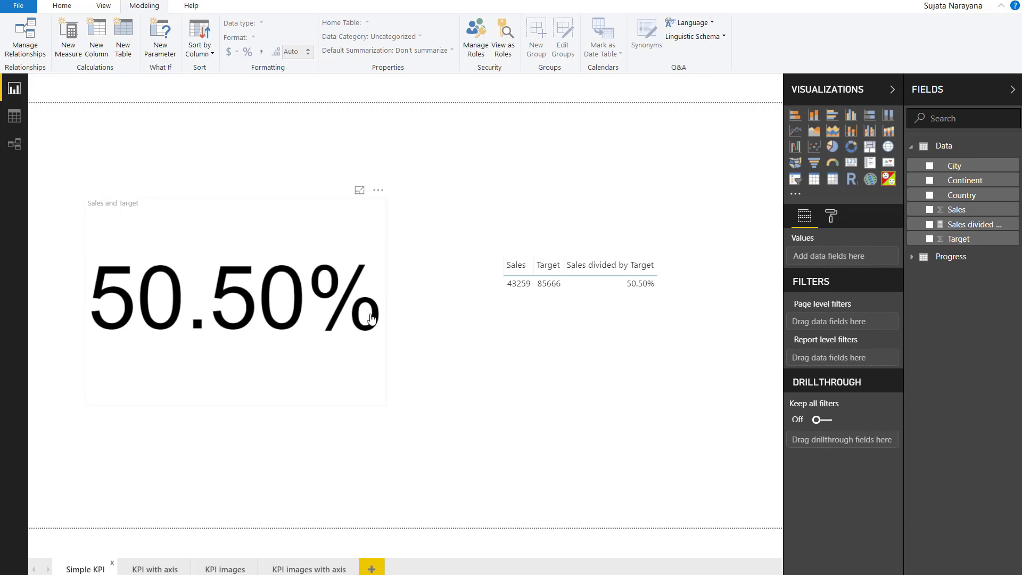
- Examine the fields behind the KPI visuals on the Simple KPI and KPI with axis pages
{"action": "left_click", "coordinate": [350, 367]}
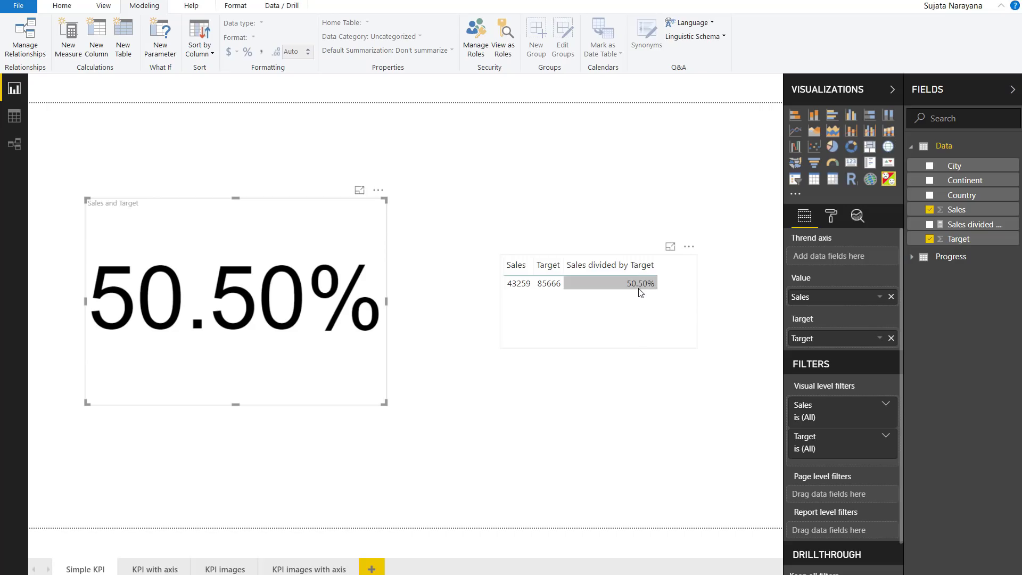
{"action": "left_click", "coordinate": [158, 567]}
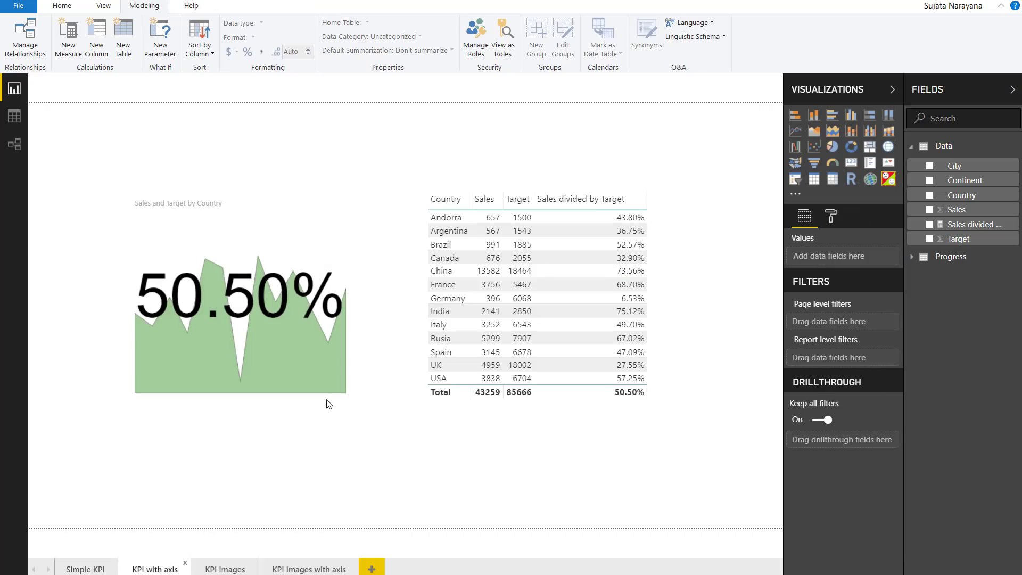
{"action": "left_click", "coordinate": [343, 387]}
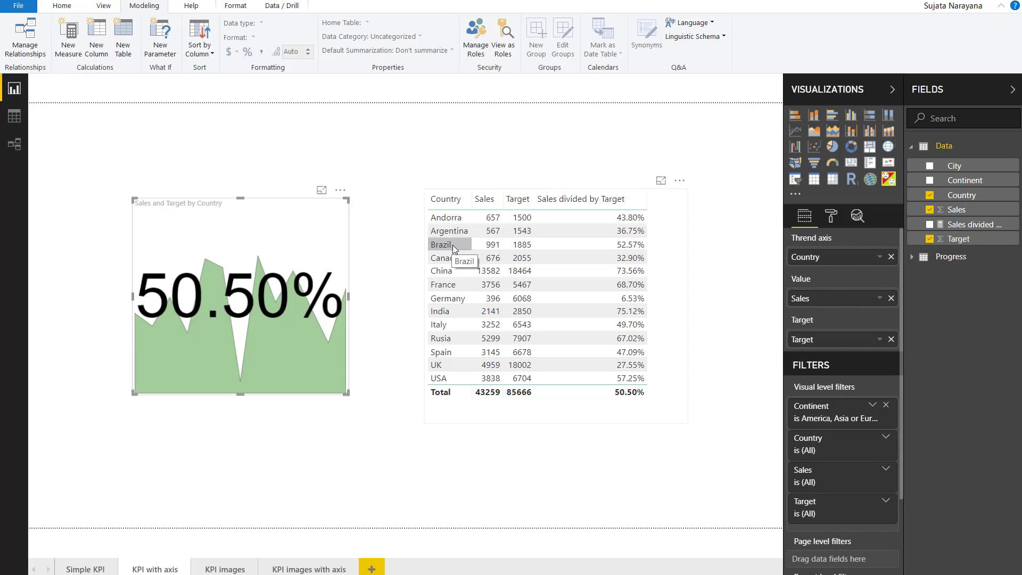
- Filter the KPI with axis visual by selecting Andorra, Argentina, Brazil and Canada together in the country table
{"action": "left_click", "coordinate": [452, 222]}
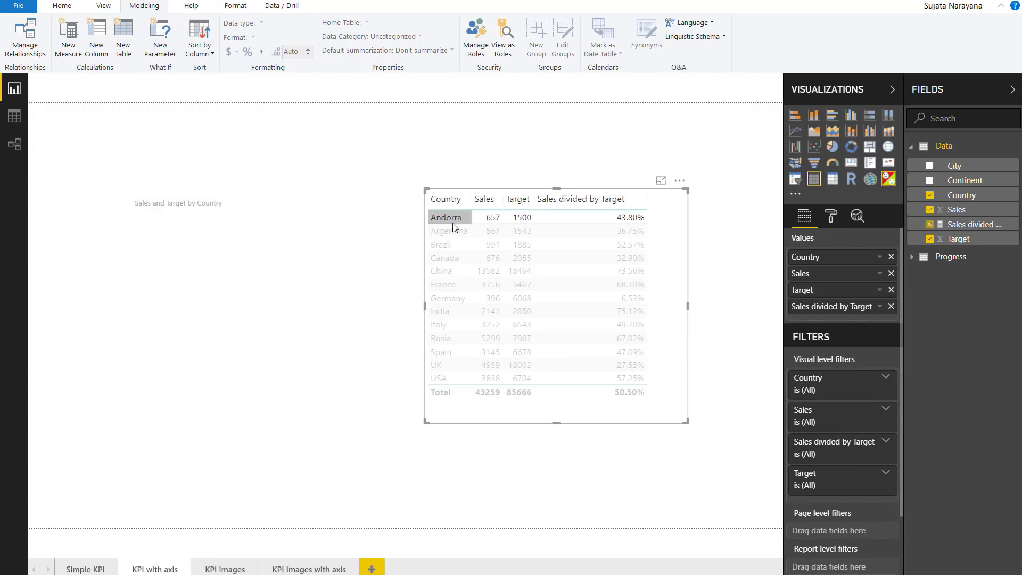
{"action": "left_click", "coordinate": [453, 230], "text": "ctrl"}
{"action": "left_click", "coordinate": [452, 244], "text": "ctrl"}
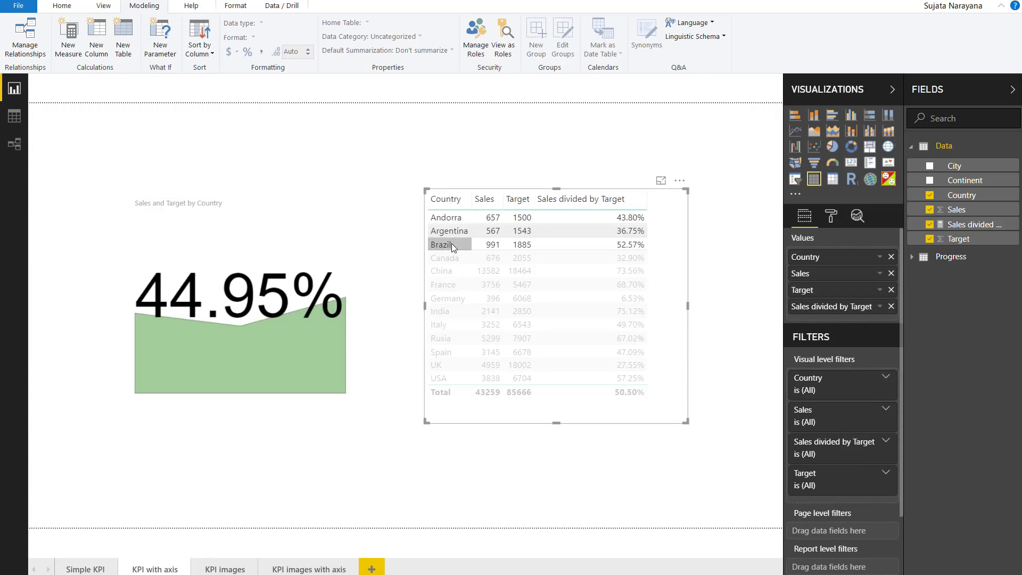
{"action": "left_click", "coordinate": [448, 256], "text": "ctrl"}
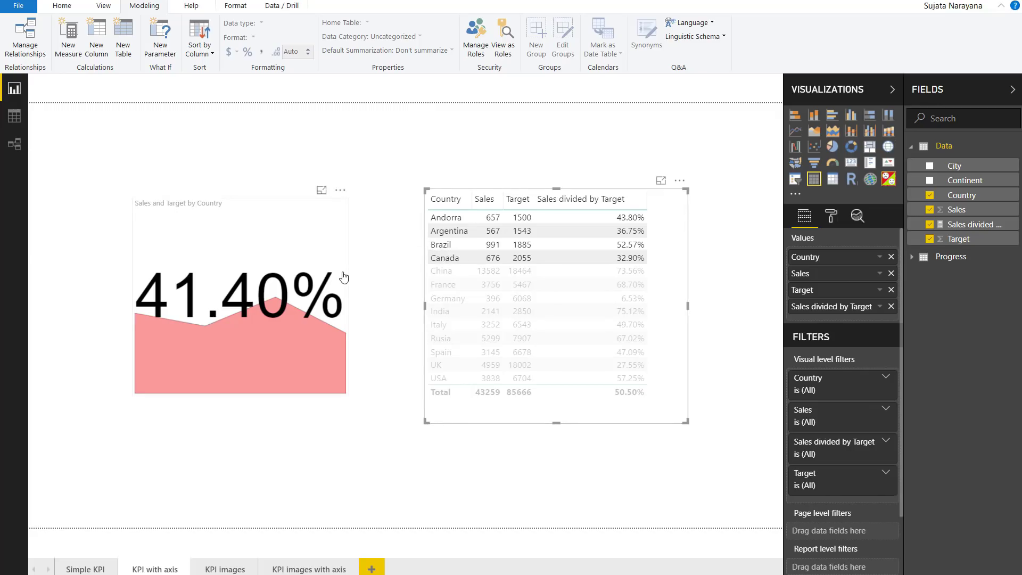
- On the KPI images page, set the font color of the fireworks KPI visual to red and review its remaining KPImg options
{"action": "left_click", "coordinate": [237, 567]}
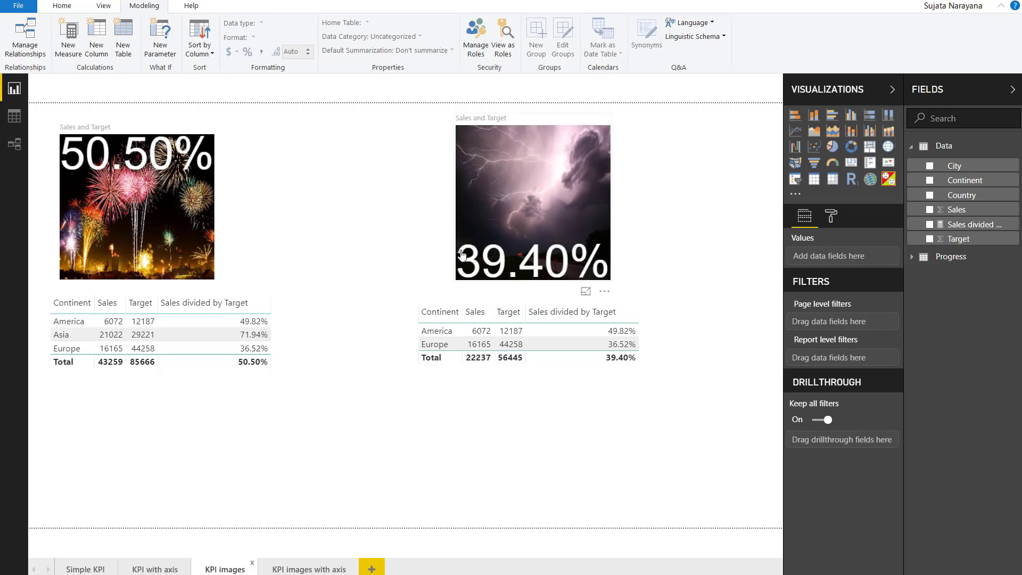
{"action": "left_click", "coordinate": [175, 244]}
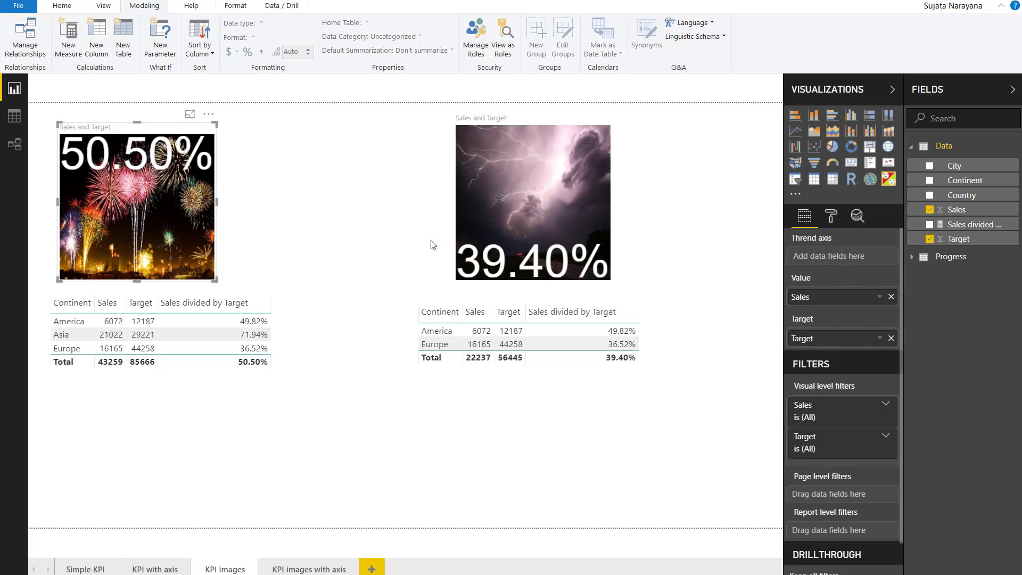
{"action": "left_click", "coordinate": [832, 216]}
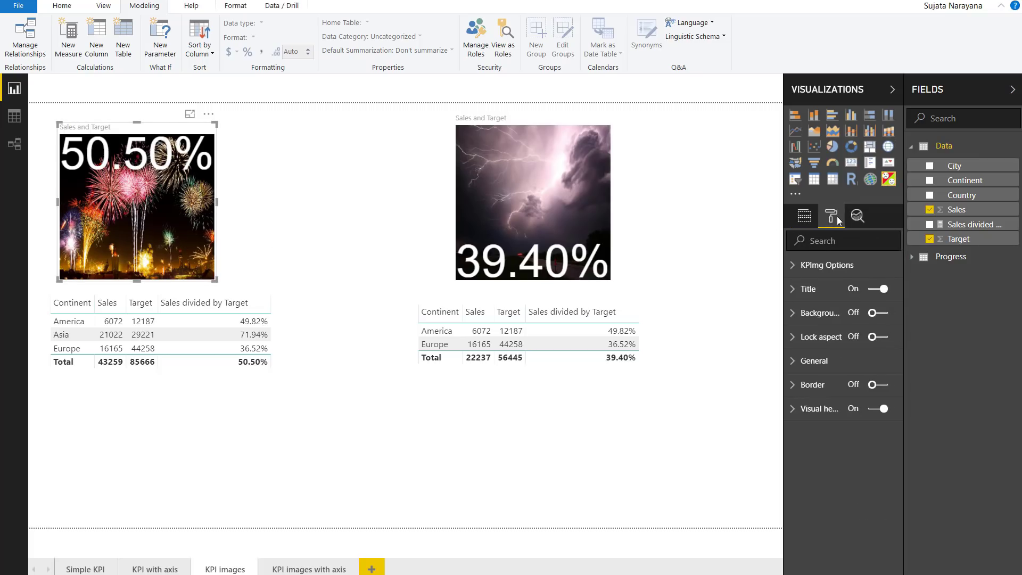
{"action": "left_click", "coordinate": [793, 266]}
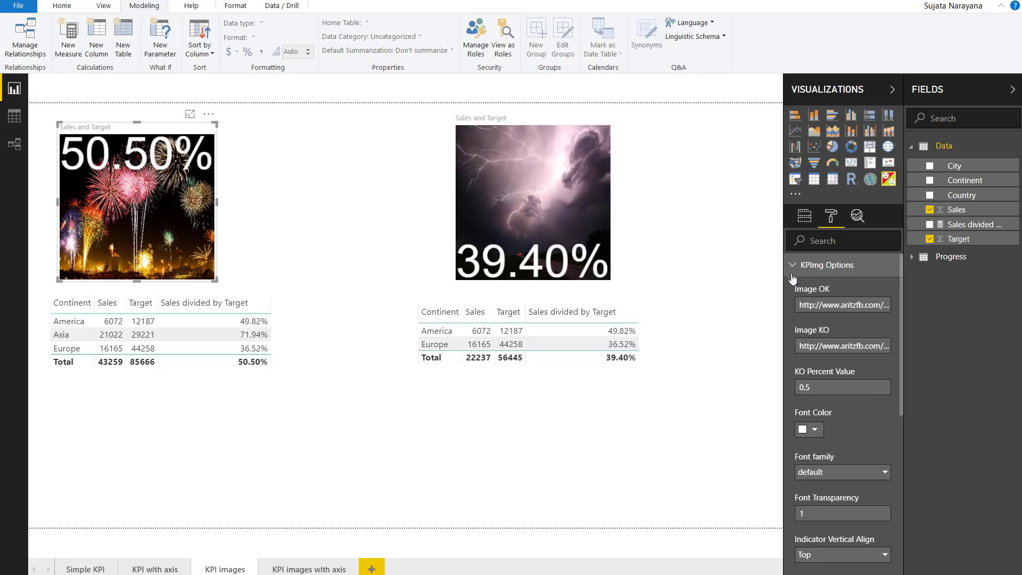
{"action": "left_click", "coordinate": [801, 307]}
{"action": "left_click", "coordinate": [805, 346]}
{"action": "left_click", "coordinate": [815, 430]}
{"action": "left_click", "coordinate": [847, 461]}
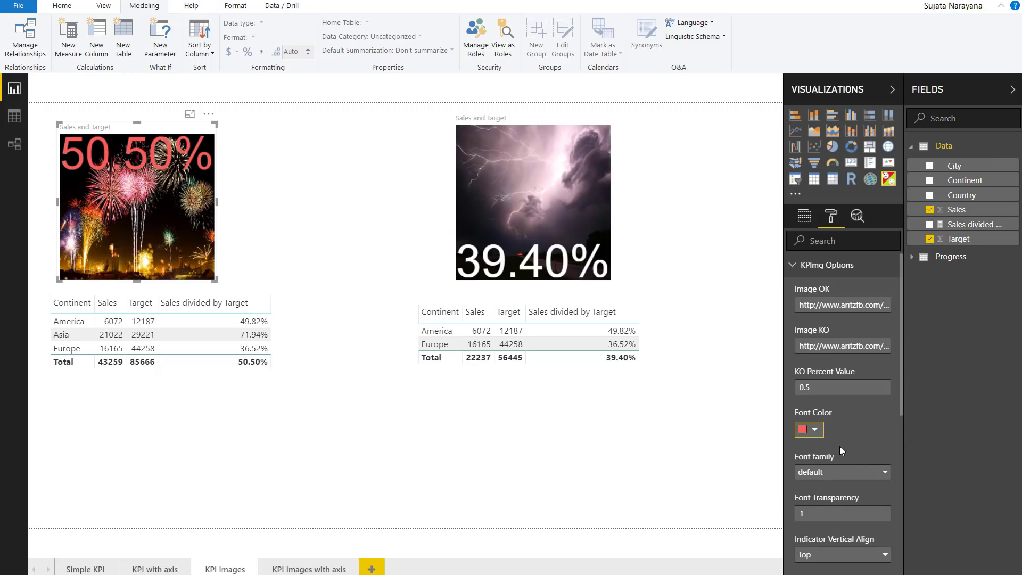
{"action": "scroll", "coordinate": [839, 447], "scroll_direction": "down", "scroll_amount": 1}
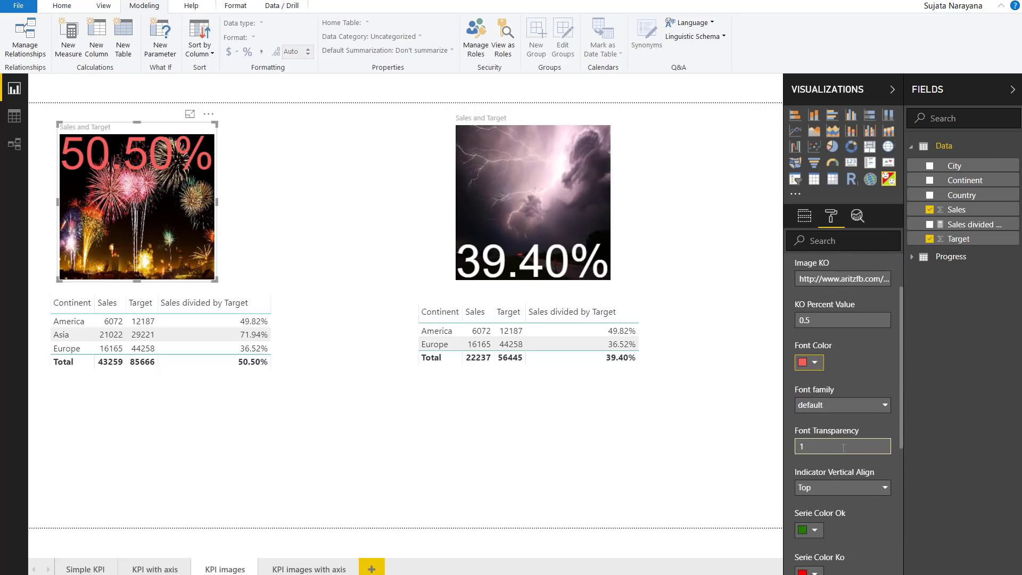
{"action": "scroll", "coordinate": [844, 448], "scroll_direction": "down", "scroll_amount": 1}
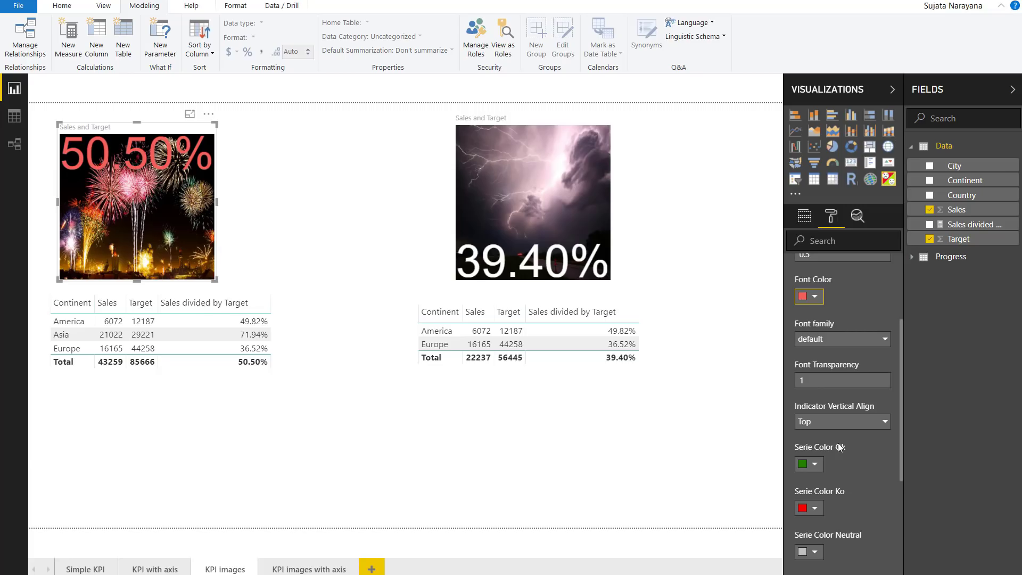
{"action": "scroll", "coordinate": [839, 447], "scroll_direction": "down", "scroll_amount": 1}
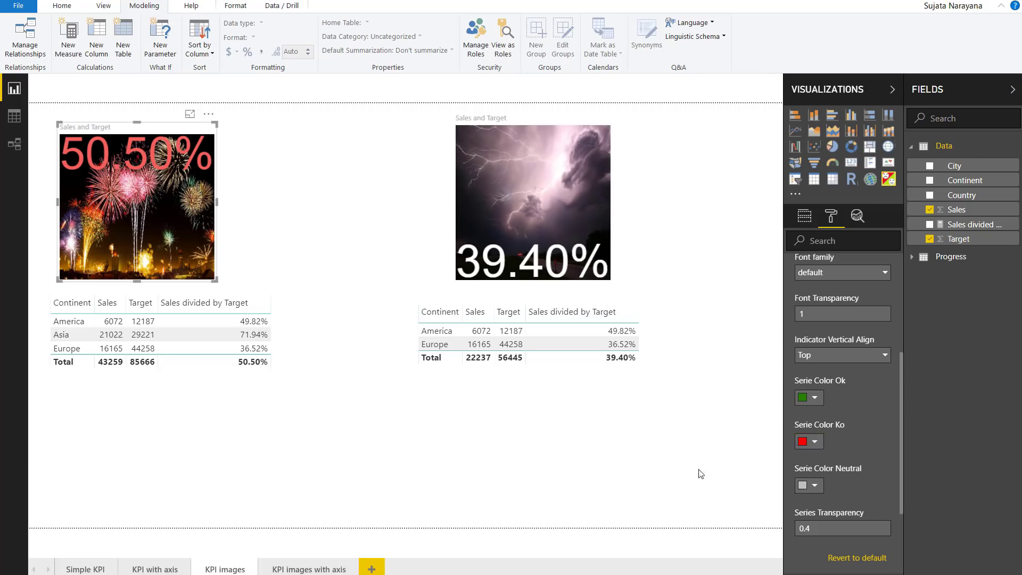
- Examine the KPImg options of the Sales and Target by Country visual on the KPI images with axis page
{"action": "left_click", "coordinate": [309, 570]}
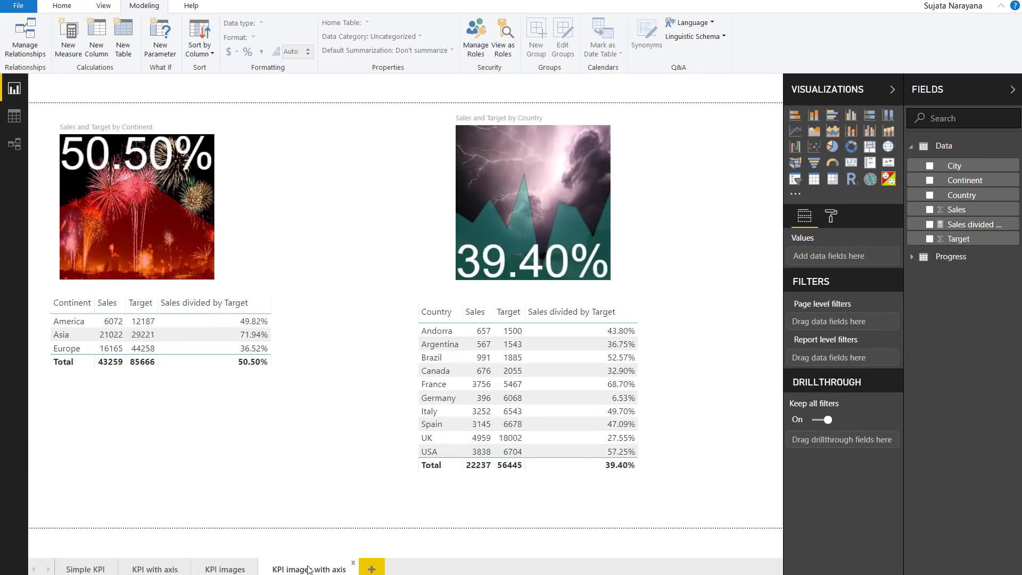
{"action": "left_click", "coordinate": [535, 197]}
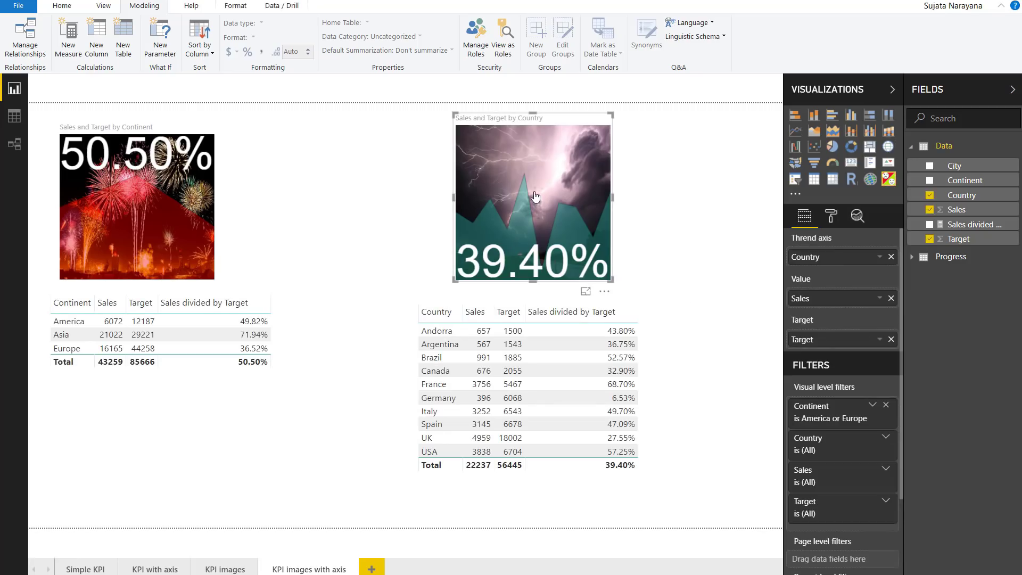
{"action": "left_click", "coordinate": [838, 216]}
{"action": "left_click", "coordinate": [812, 265]}
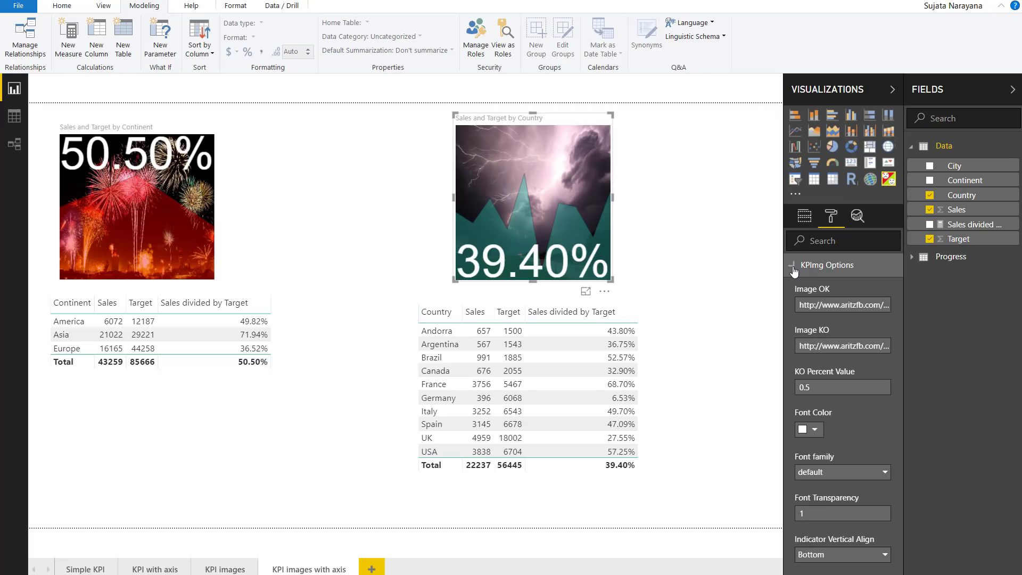
{"action": "scroll", "coordinate": [806, 394], "scroll_direction": "down", "scroll_amount": 3}
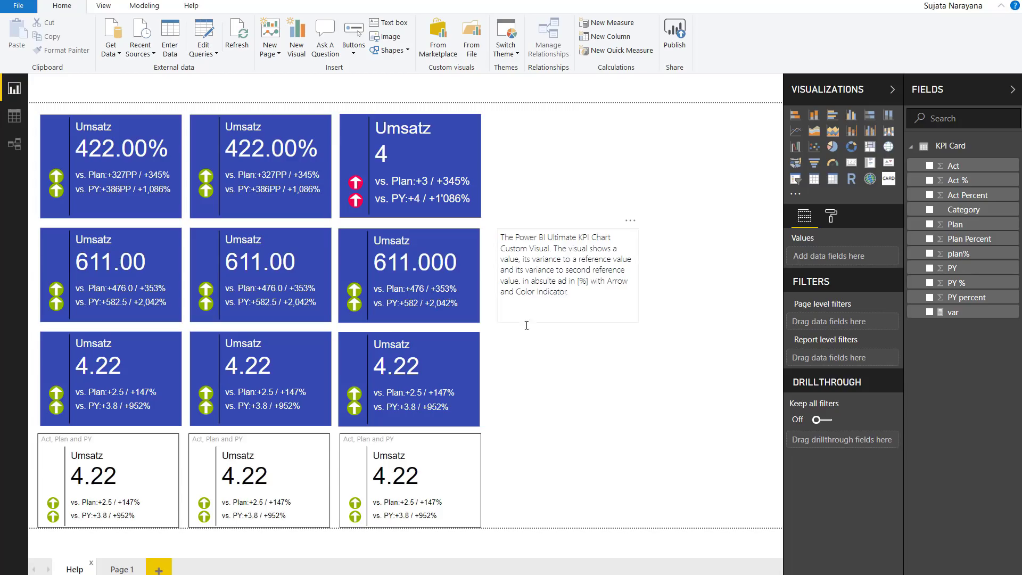
- Add the custom KPI card visual to Page 1 and resize it to a compact, nearly square shape below the email text
{"action": "left_click", "coordinate": [114, 569]}
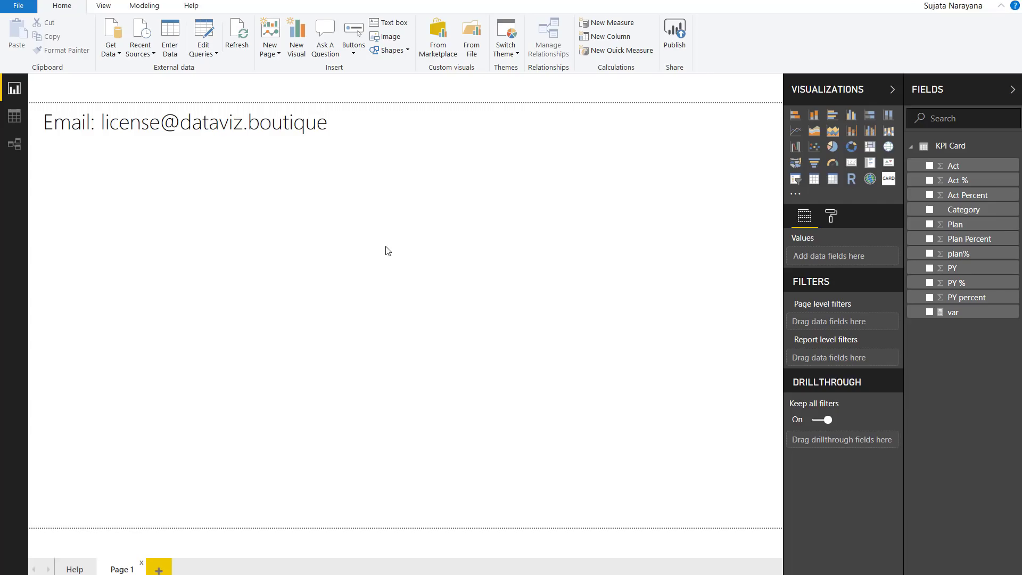
{"action": "left_click", "coordinate": [889, 179]}
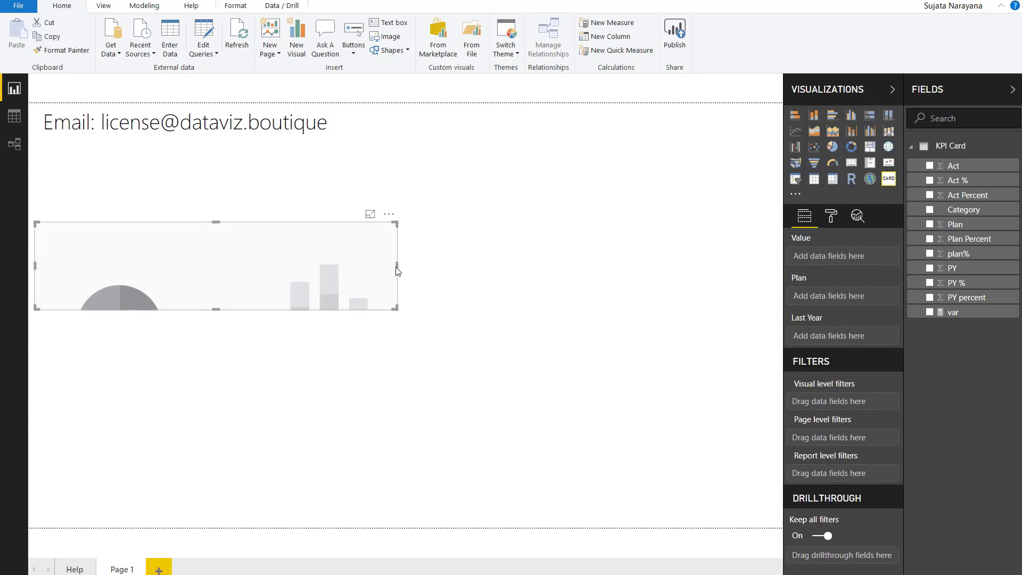
{"action": "left_click_drag", "start_coordinate": [402, 272], "coordinate": [165, 212]}
{"action": "left_click_drag", "start_coordinate": [206, 245], "coordinate": [244, 295]}
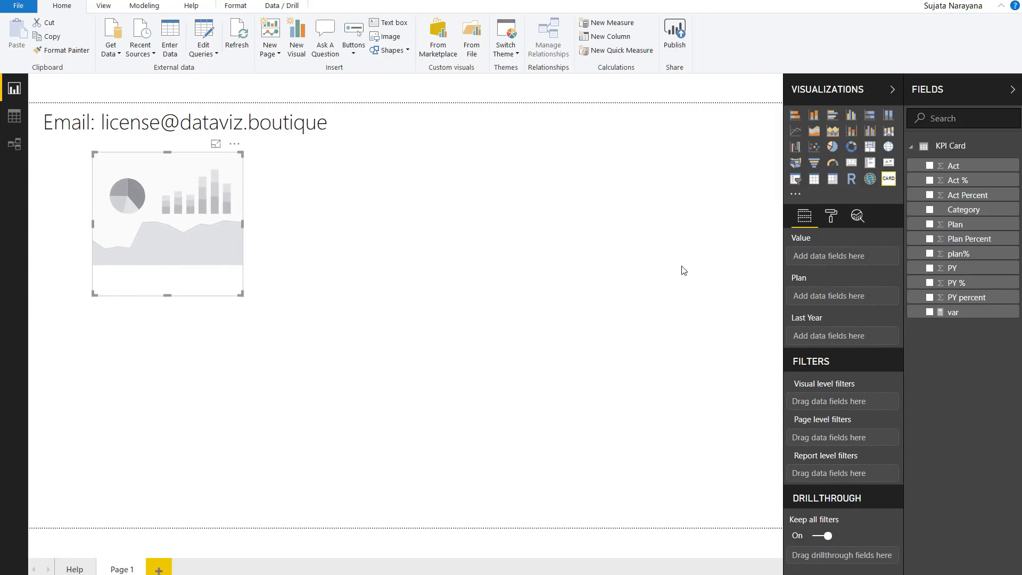
- Assign Act as the KPI card's Value, Plan as its Plan and PY as its Last Year field
{"action": "left_click_drag", "start_coordinate": [965, 169], "coordinate": [855, 262]}
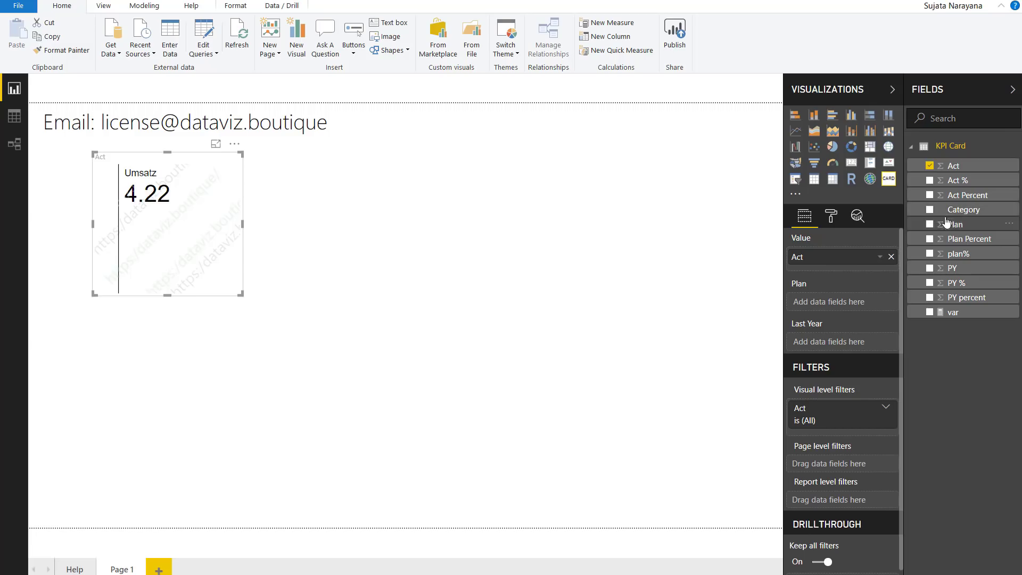
{"action": "left_click_drag", "start_coordinate": [957, 225], "coordinate": [846, 303]}
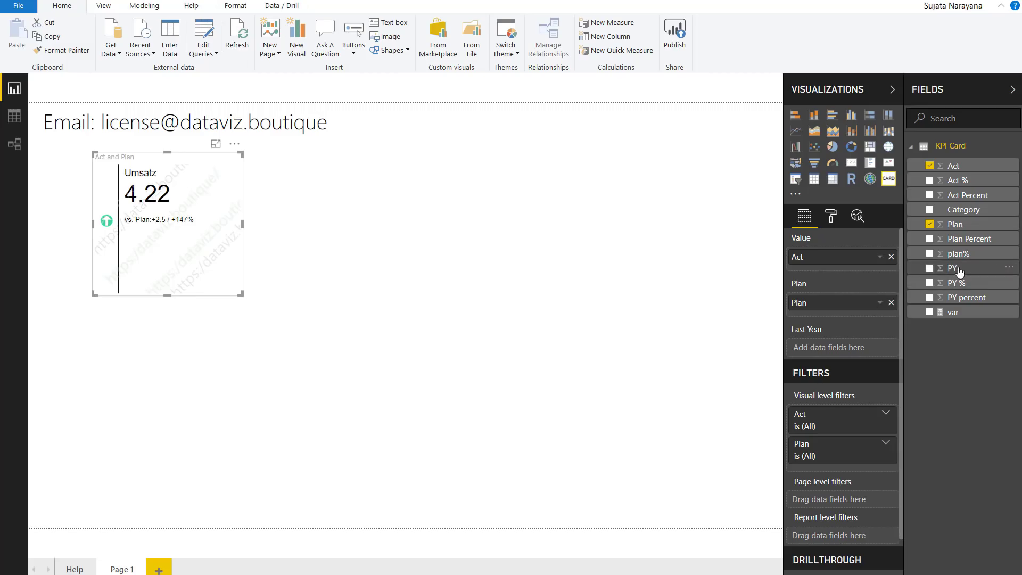
{"action": "left_click_drag", "start_coordinate": [937, 269], "coordinate": [851, 351]}
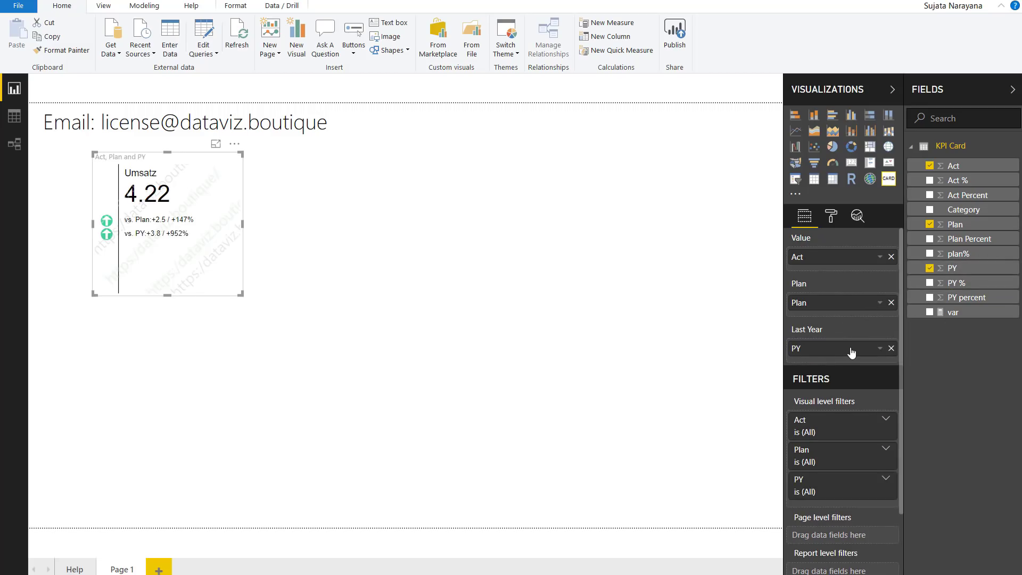
- Paste the license code into the Code field of the KPI card's About settings to remove the watermark
{"action": "left_click", "coordinate": [832, 222]}
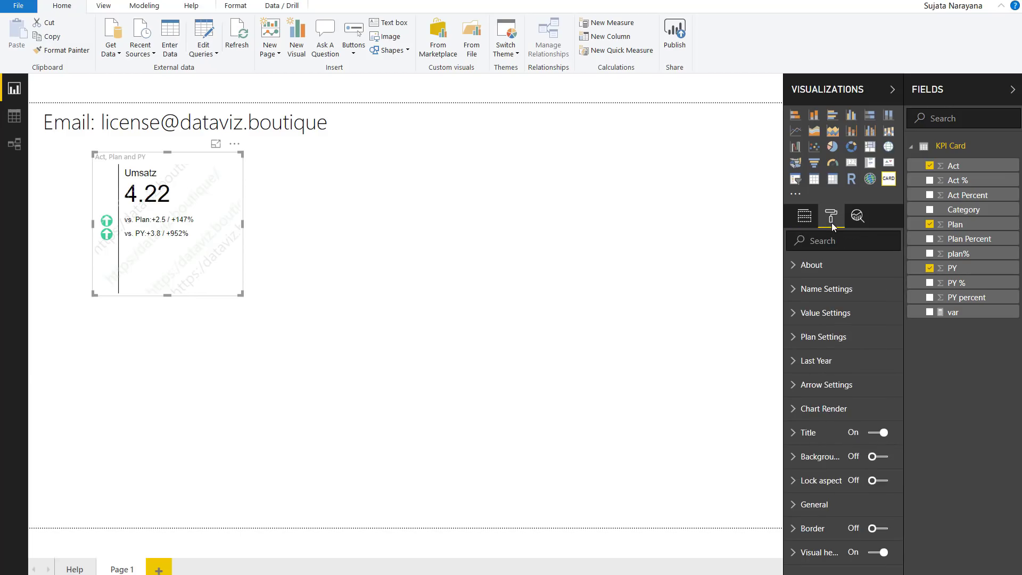
{"action": "left_click", "coordinate": [798, 273]}
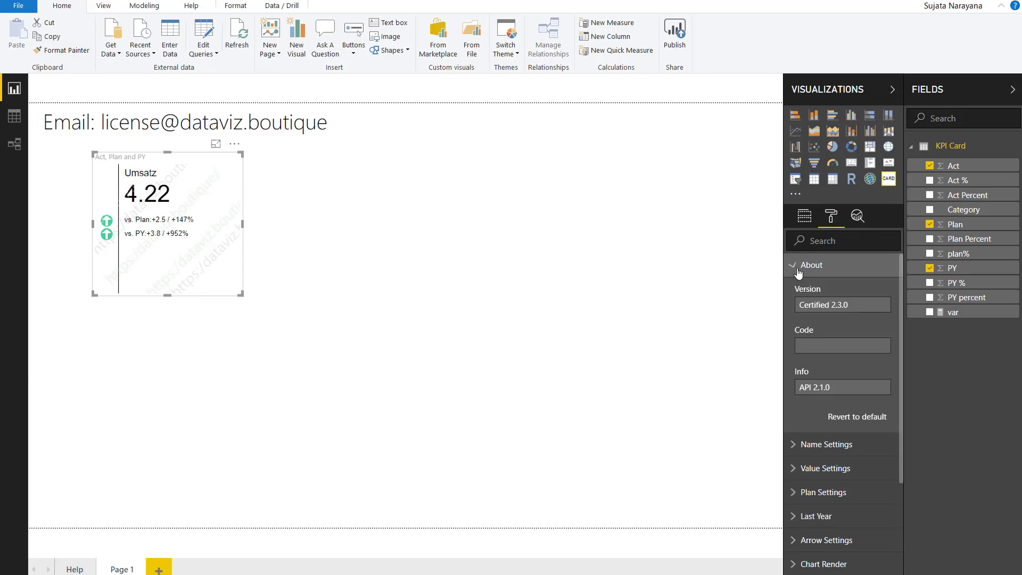
{"action": "left_click", "coordinate": [815, 347]}
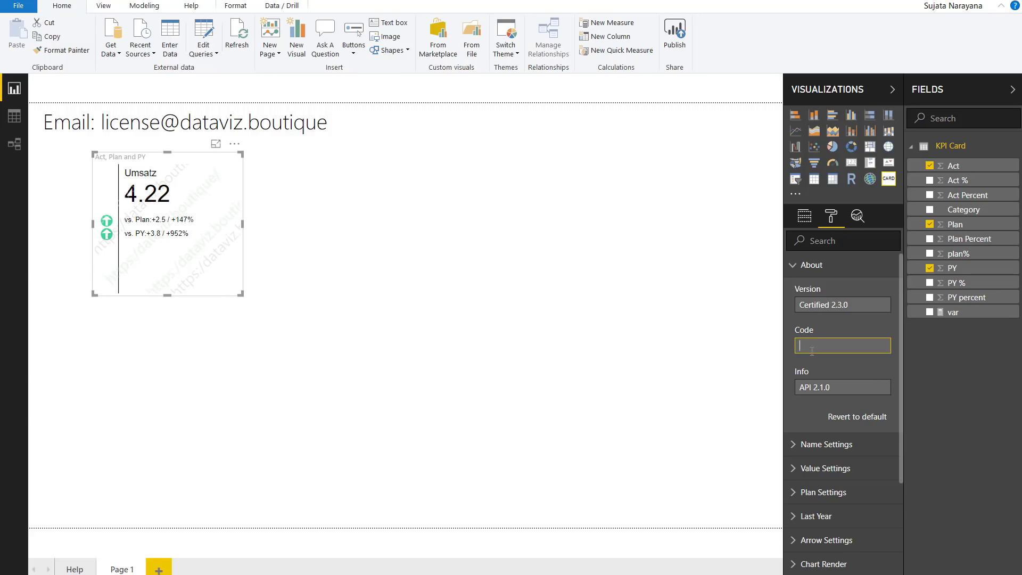
{"action": "key", "text": "ctrl+v"}
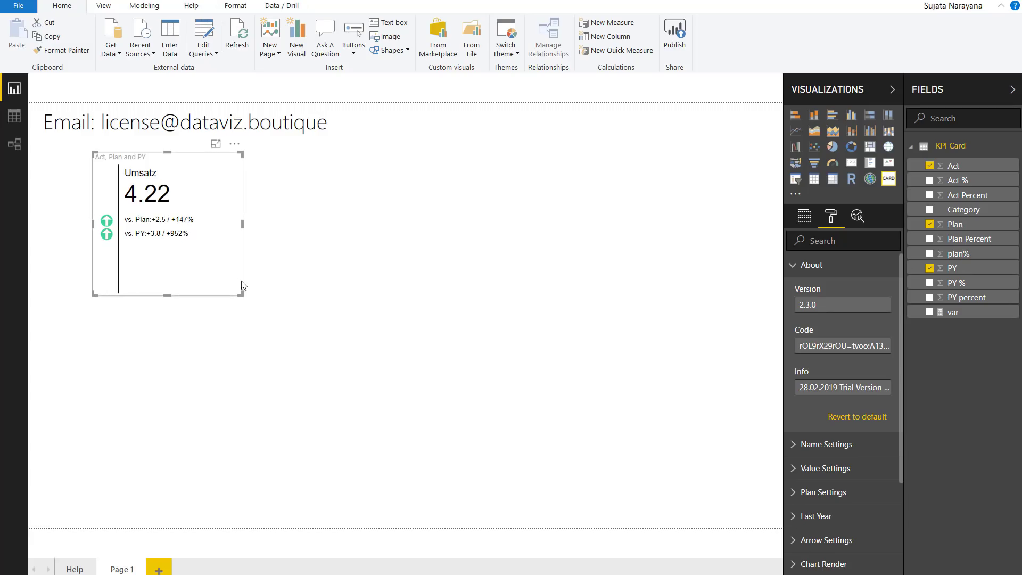
{"action": "left_click", "coordinate": [248, 292]}
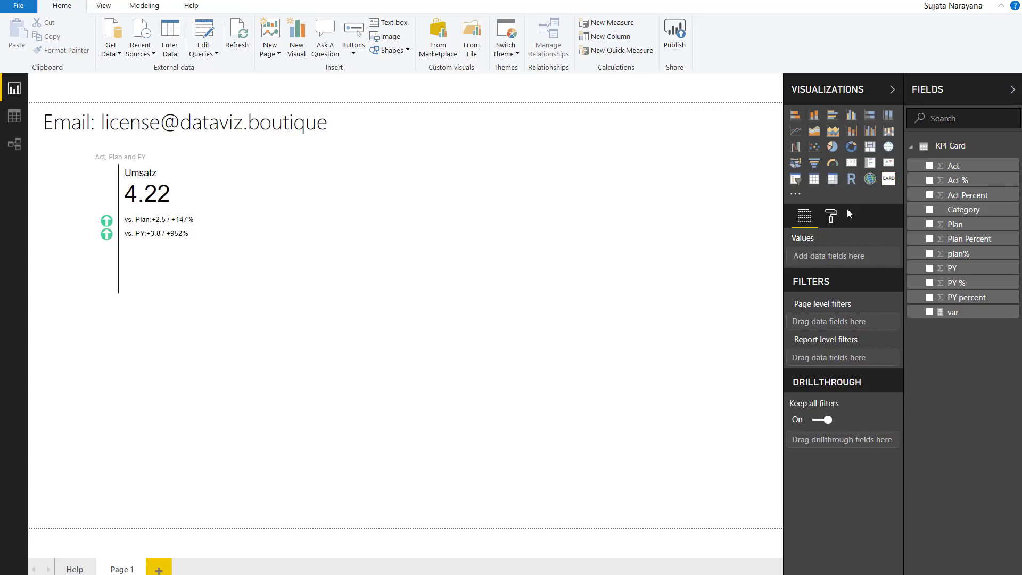
- Examine the KPI card's Plan Settings, including title, font, display units and decimal options
{"action": "left_click", "coordinate": [231, 276]}
{"action": "left_click", "coordinate": [833, 216]}
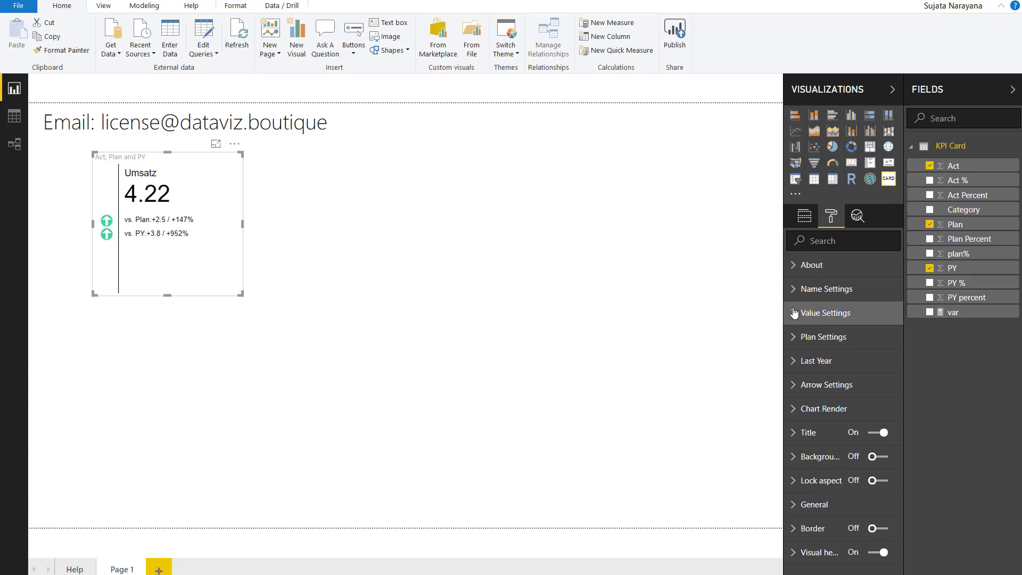
{"action": "left_click", "coordinate": [796, 340]}
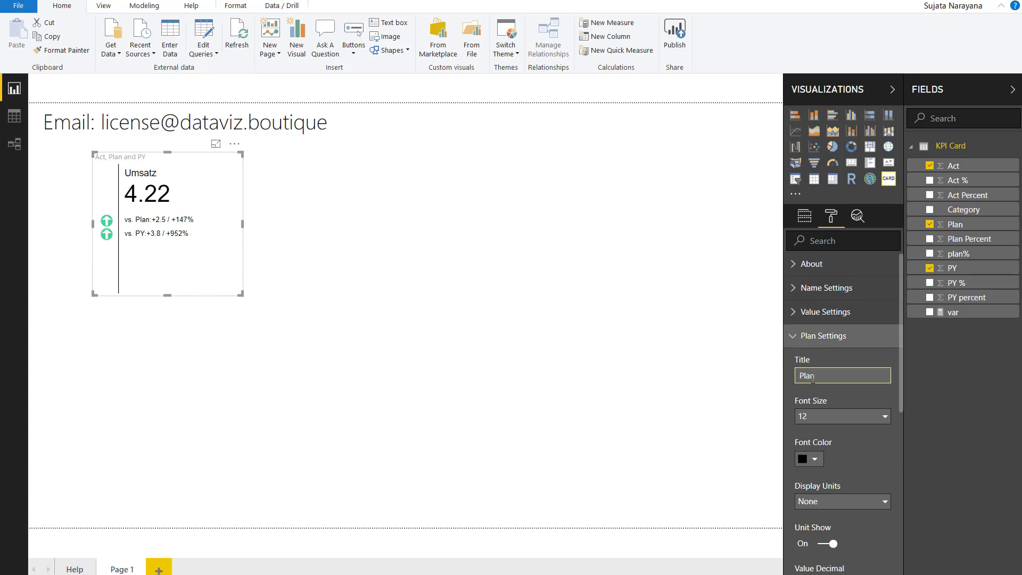
{"action": "scroll", "coordinate": [808, 378], "scroll_direction": "down", "scroll_amount": 2}
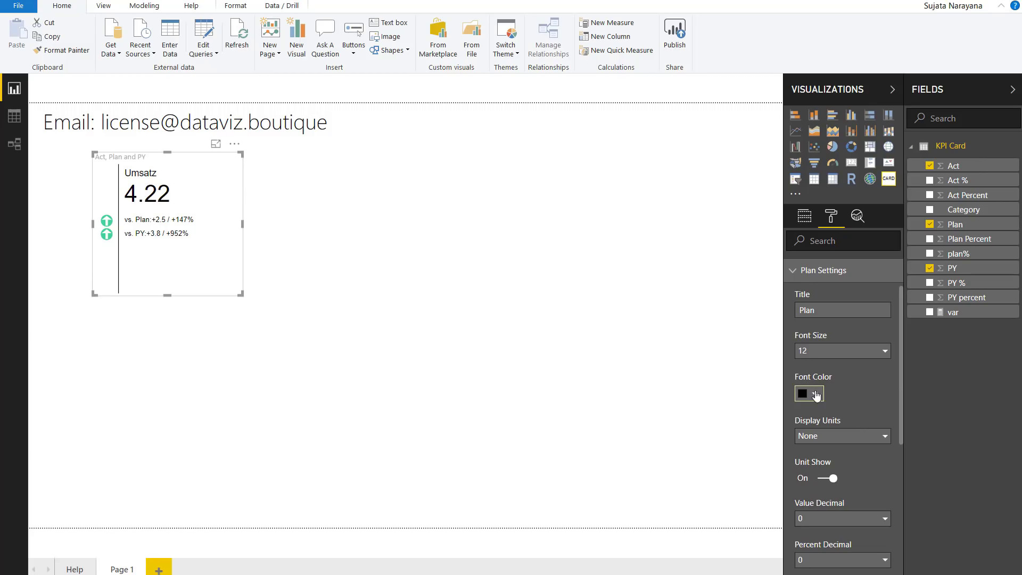
{"action": "scroll", "coordinate": [817, 397], "scroll_direction": "down", "scroll_amount": 4}
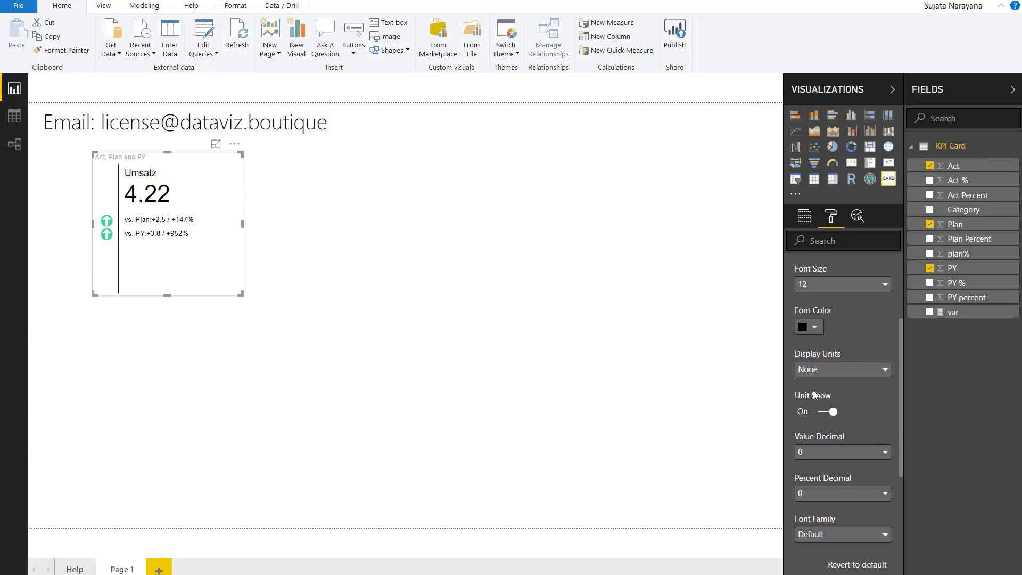
{"action": "scroll", "coordinate": [817, 397], "scroll_direction": "down", "scroll_amount": 4}
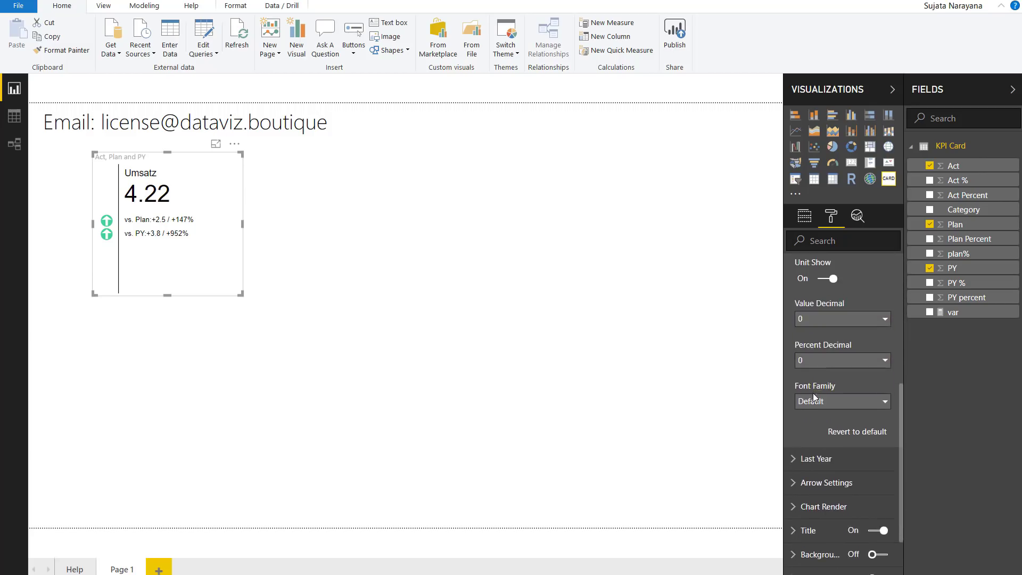
- Try the Negative is good option in the KPI card's Arrow Settings and turn it back off
{"action": "left_click", "coordinate": [798, 421]}
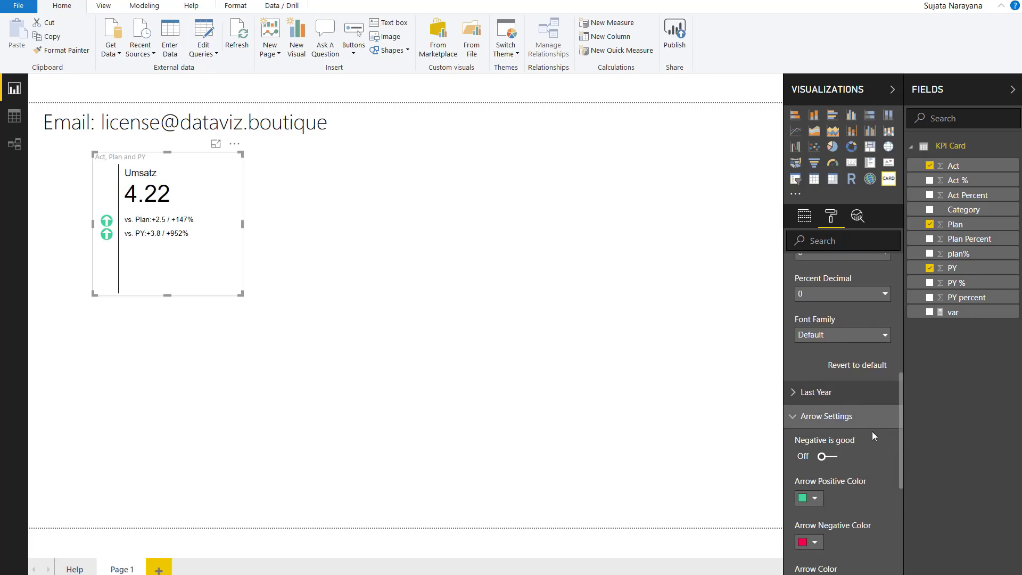
{"action": "scroll", "coordinate": [872, 433], "scroll_direction": "down", "scroll_amount": 2}
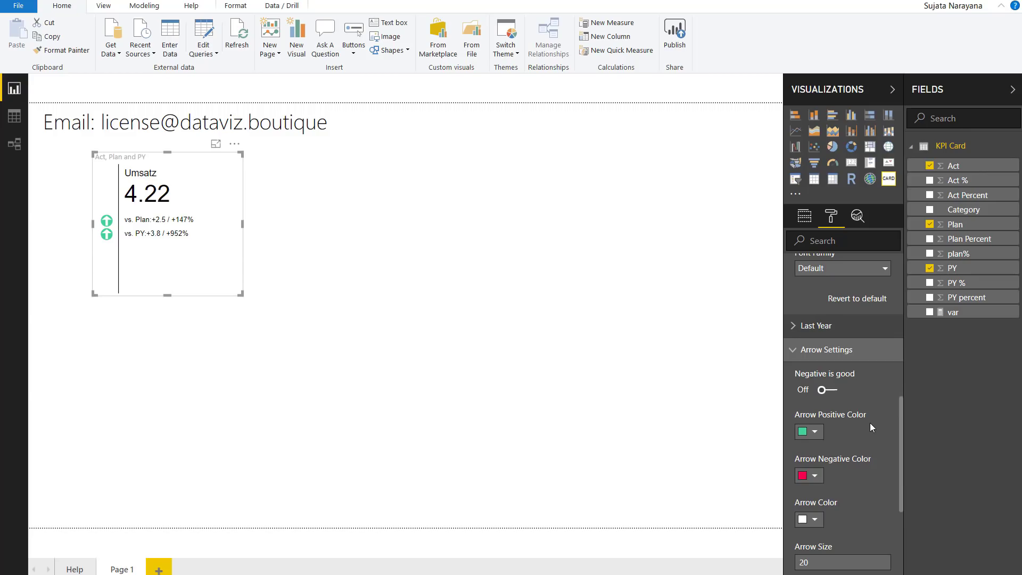
{"action": "left_click", "coordinate": [834, 393]}
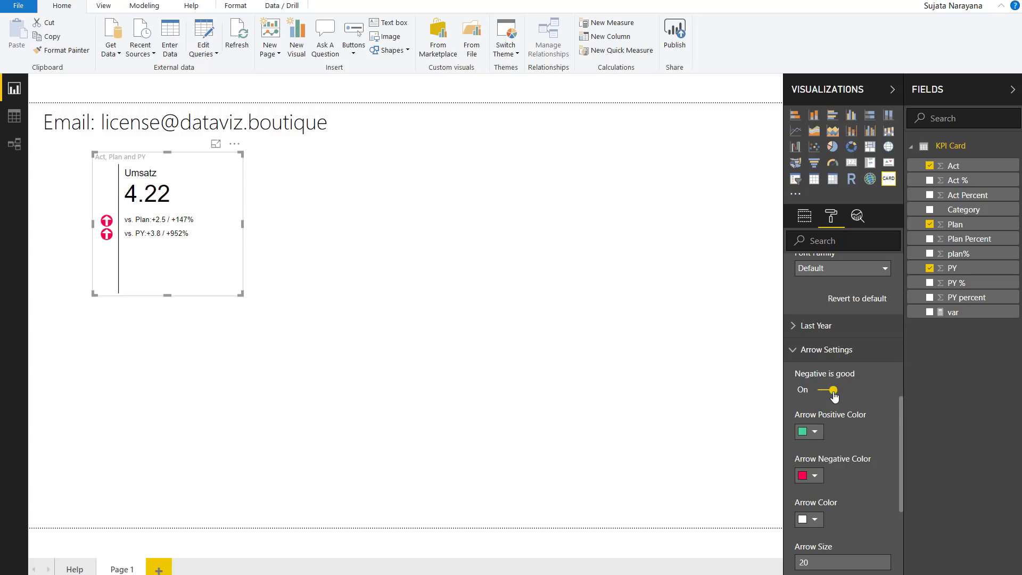
{"action": "left_click", "coordinate": [834, 393]}
{"action": "scroll", "coordinate": [831, 394], "scroll_direction": "down", "scroll_amount": 1}
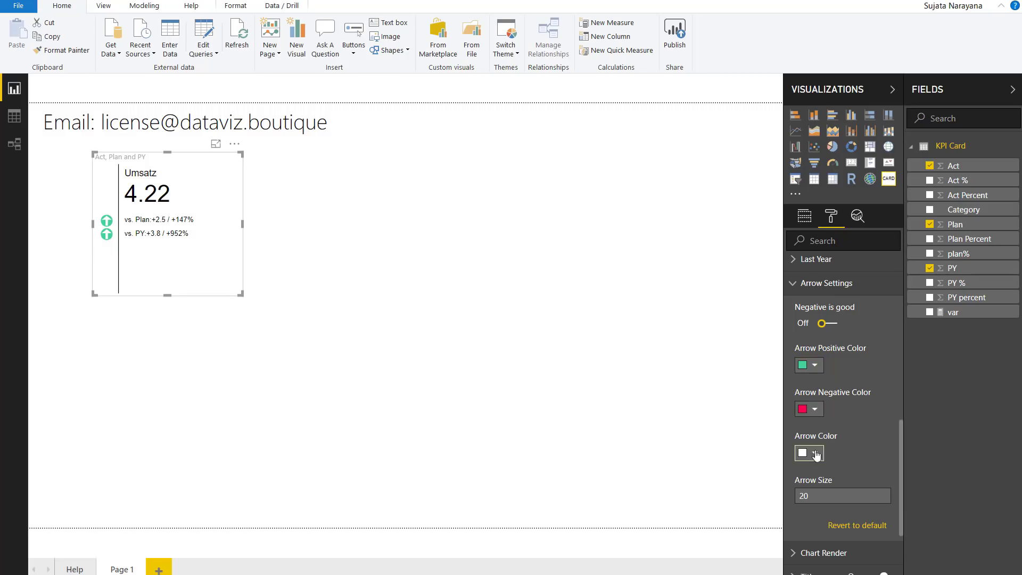
- Examine the KPI card's arrow colour and size options and the line colour and comma options under Chart Render
{"action": "left_click", "coordinate": [813, 494]}
{"action": "scroll", "coordinate": [833, 474], "scroll_direction": "down", "scroll_amount": 1}
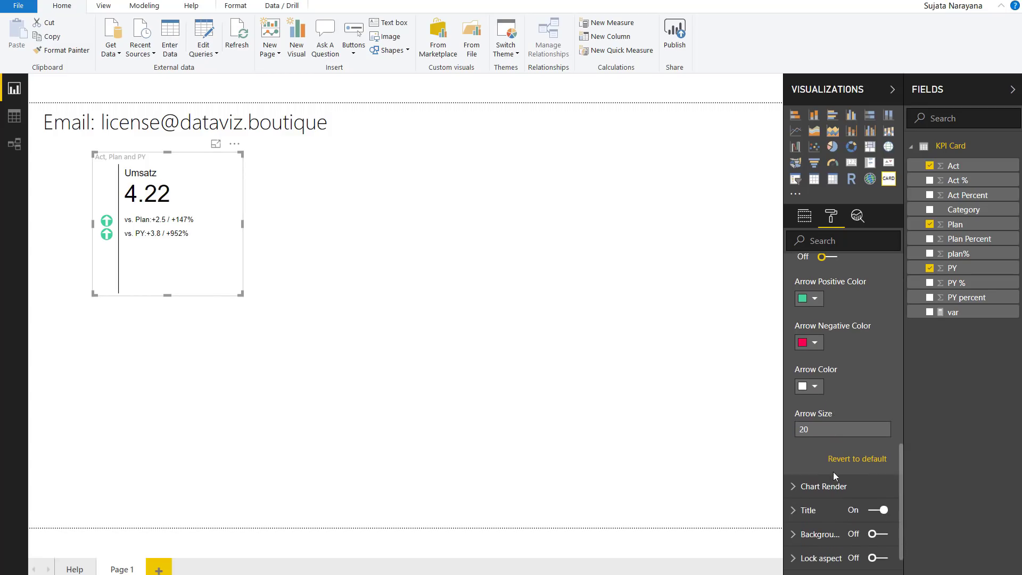
{"action": "left_click", "coordinate": [804, 487]}
{"action": "scroll", "coordinate": [823, 461], "scroll_direction": "down", "scroll_amount": 1}
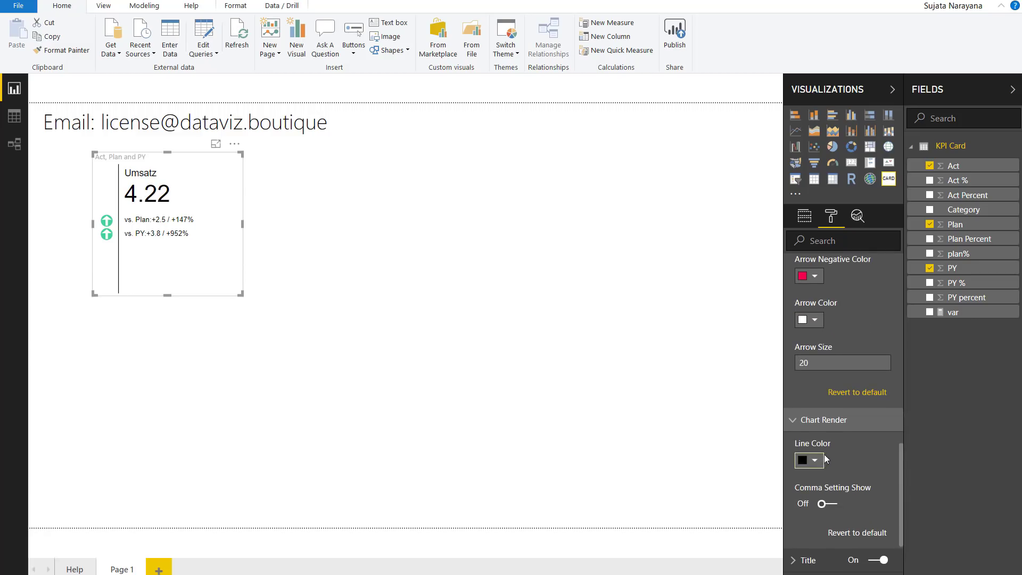
{"action": "left_click", "coordinate": [804, 421]}
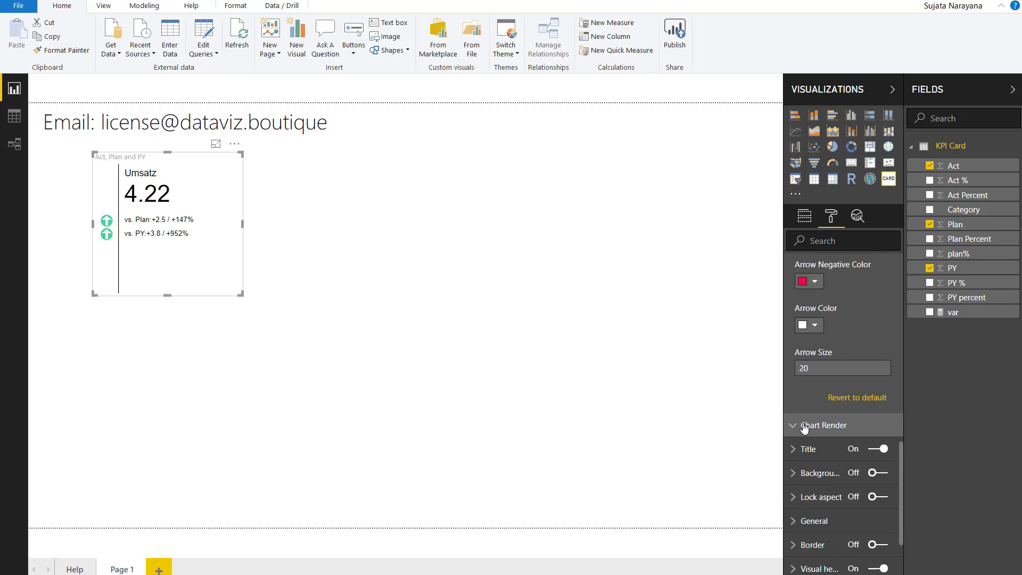
- Turn on the KPI card's background, colour it light blue and raise its transparency above 50%
{"action": "left_click", "coordinate": [814, 473]}
{"action": "scroll", "coordinate": [829, 469], "scroll_direction": "down", "scroll_amount": 1}
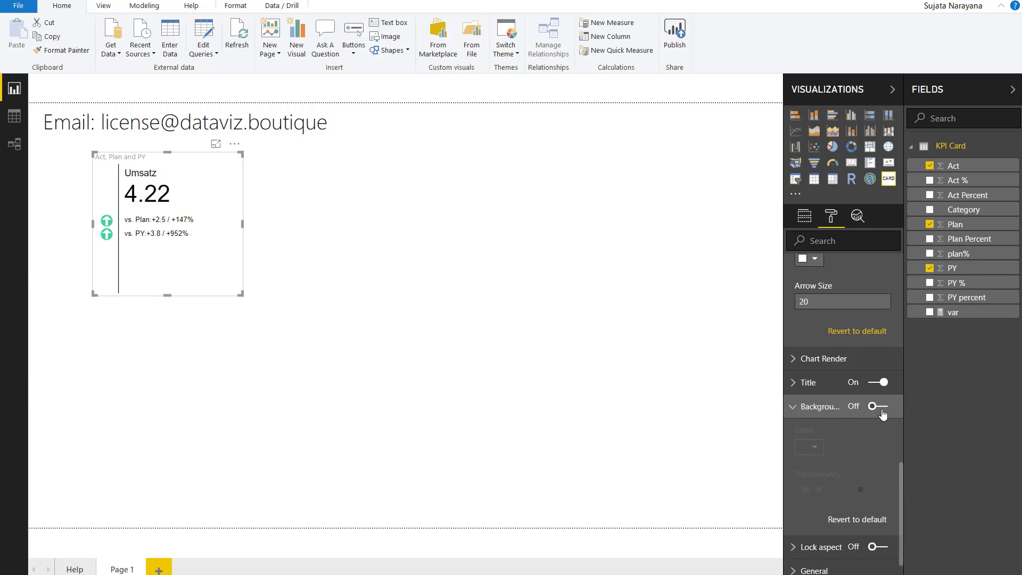
{"action": "left_click", "coordinate": [879, 407]}
{"action": "left_click", "coordinate": [816, 448]}
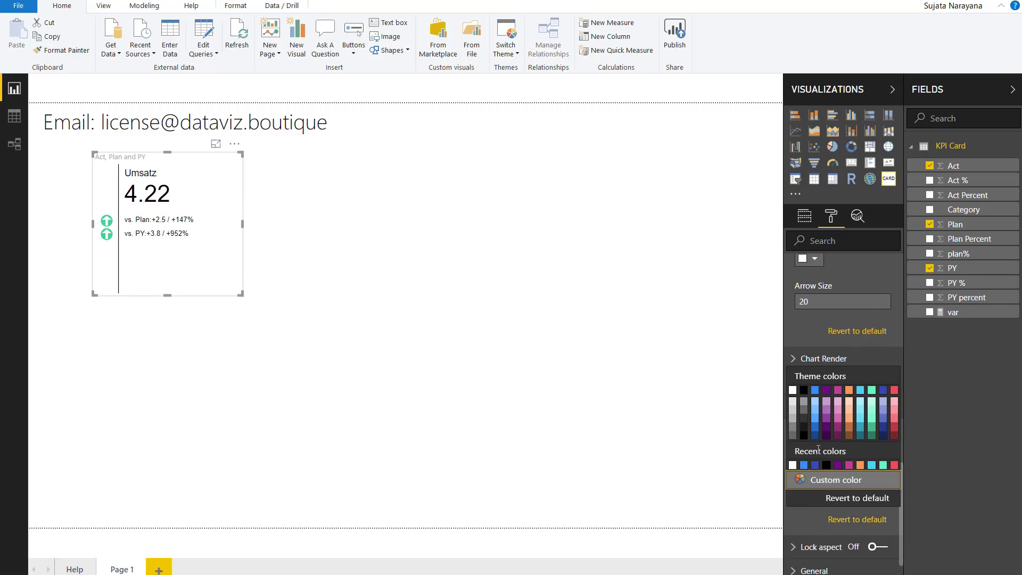
{"action": "left_click", "coordinate": [863, 394]}
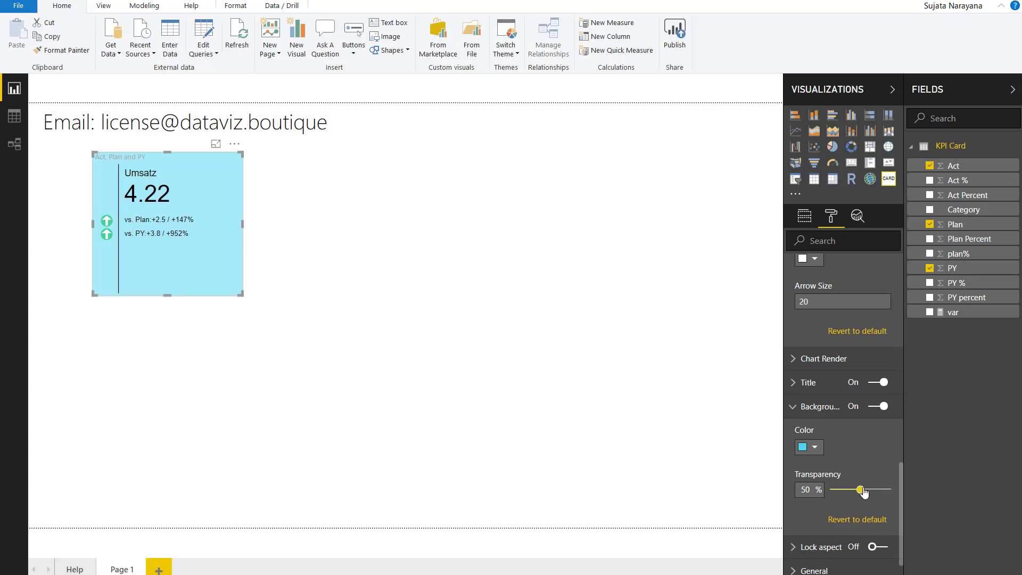
{"action": "mouse_move", "coordinate": [861, 489]}
{"action": "left_mouse_down"}
{"action": "mouse_move", "coordinate": [847, 490]}
{"action": "mouse_move", "coordinate": [879, 489]}
{"action": "left_mouse_up"}
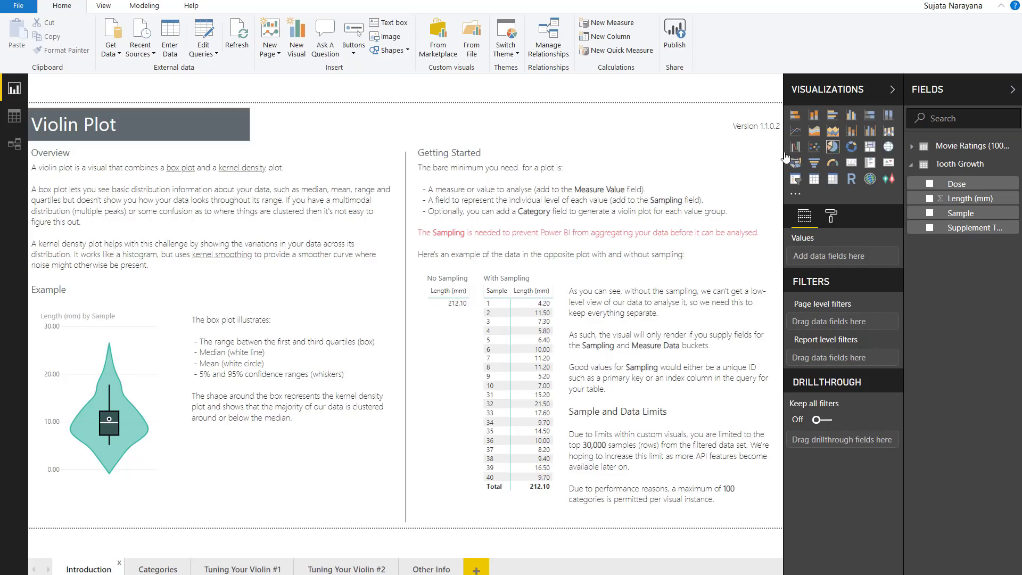
- Inspect the fields of the Introduction page's violin plot and the upper violin plot split by Dose on the Categories page
{"action": "left_click", "coordinate": [92, 472]}
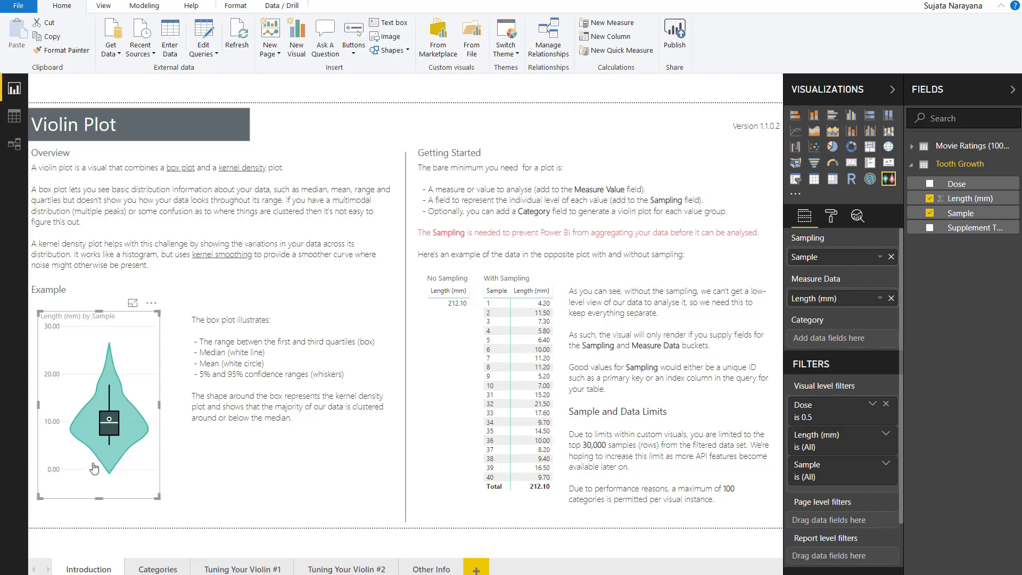
{"action": "mouse_move", "coordinate": [113, 430]}
{"action": "left_click", "coordinate": [142, 570]}
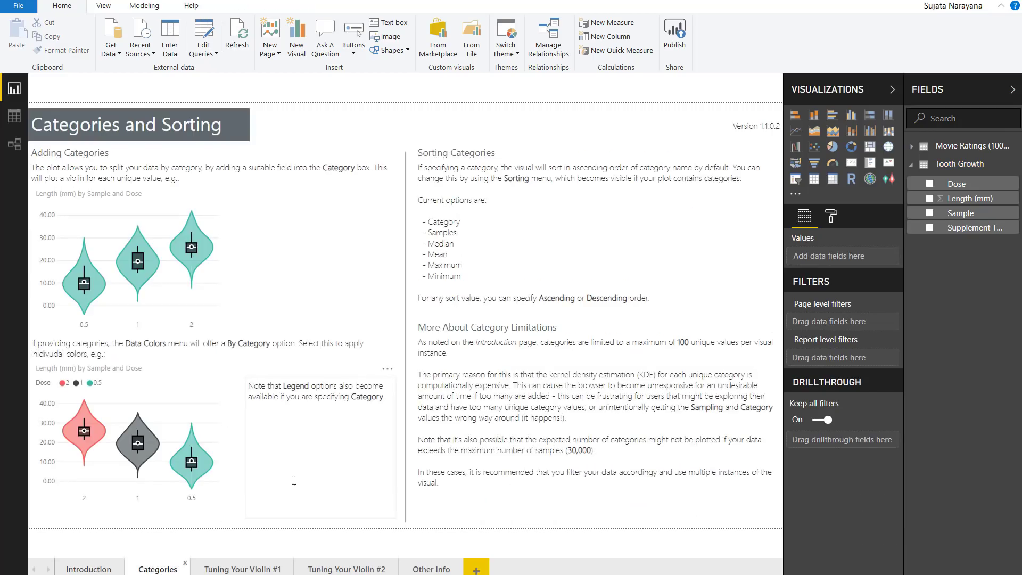
{"action": "left_click", "coordinate": [220, 294]}
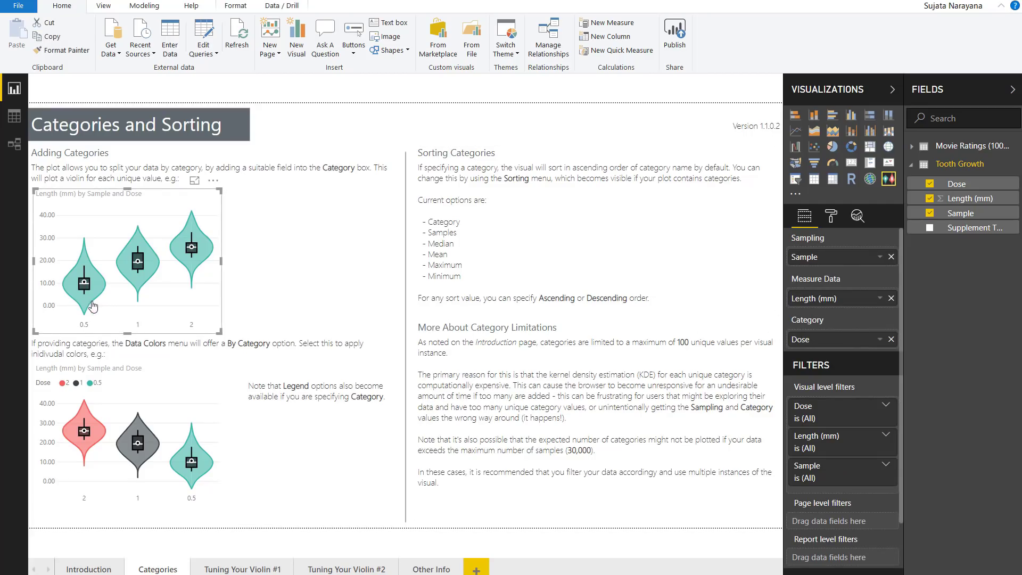
{"action": "mouse_move", "coordinate": [111, 306]}
- Examine the transparency and By Category options in the Data Colors settings of the lower violin plot on the Categories page
{"action": "left_click", "coordinate": [221, 406]}
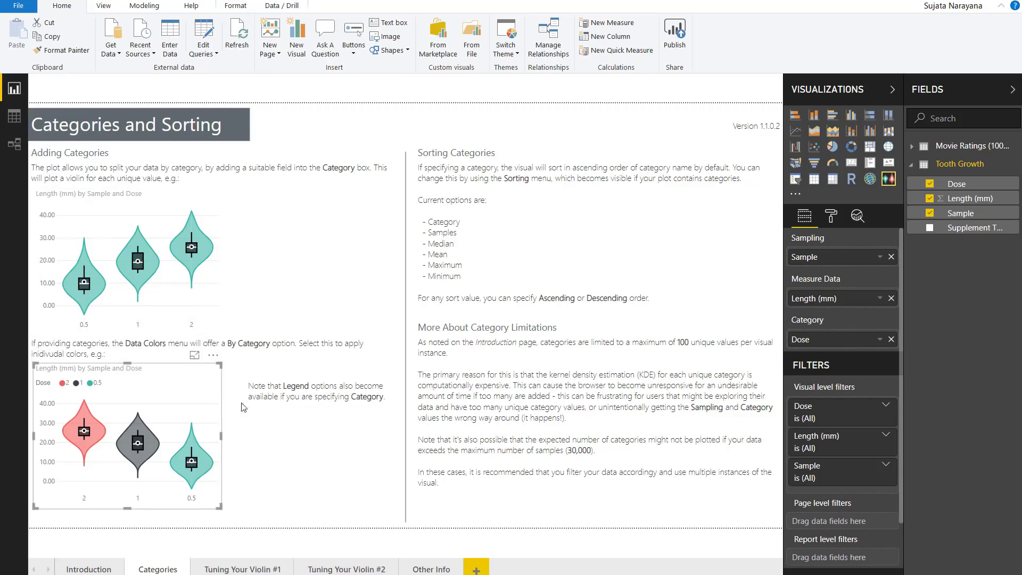
{"action": "left_click", "coordinate": [832, 217]}
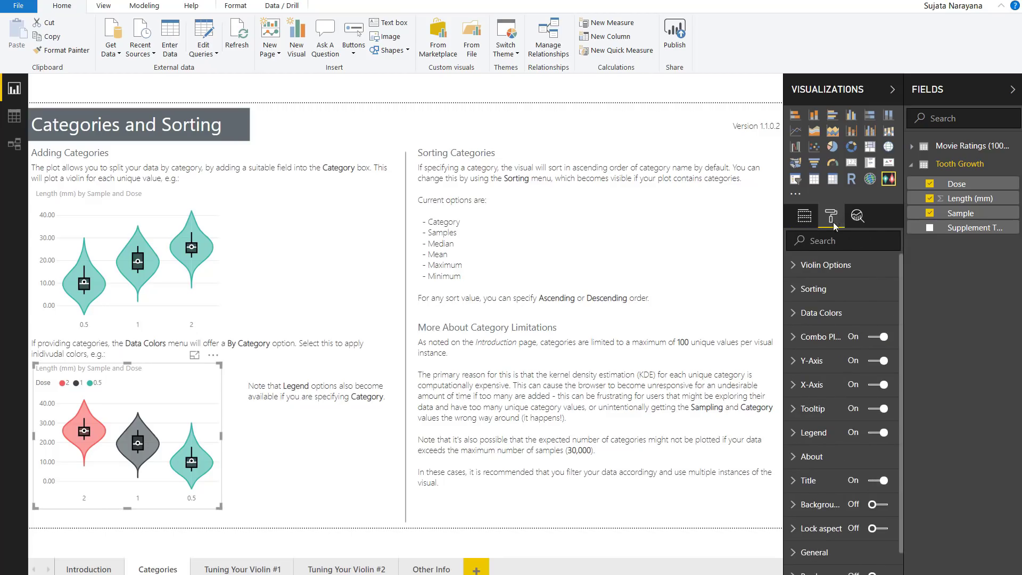
{"action": "left_click", "coordinate": [795, 315]}
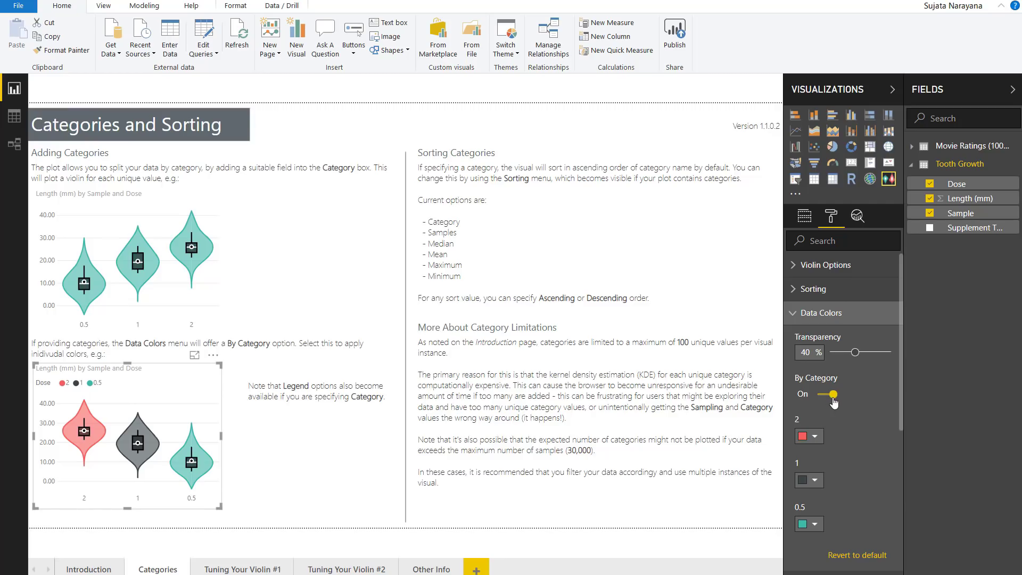
{"action": "left_click", "coordinate": [811, 352]}
{"action": "left_click", "coordinate": [795, 314]}
- Sort the lower violin plot by Category in Ascending order
{"action": "left_click", "coordinate": [799, 292]}
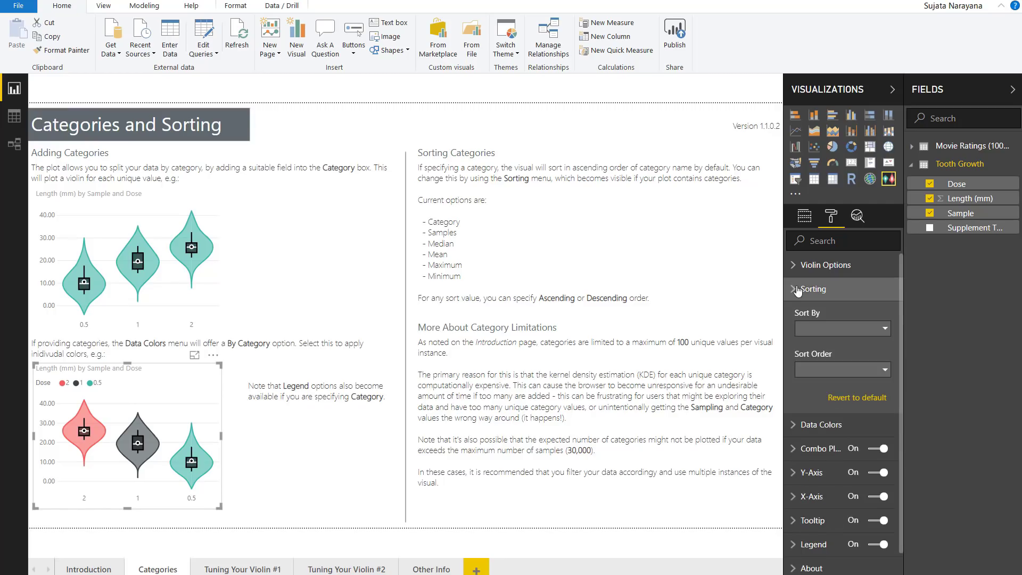
{"action": "left_click", "coordinate": [831, 337]}
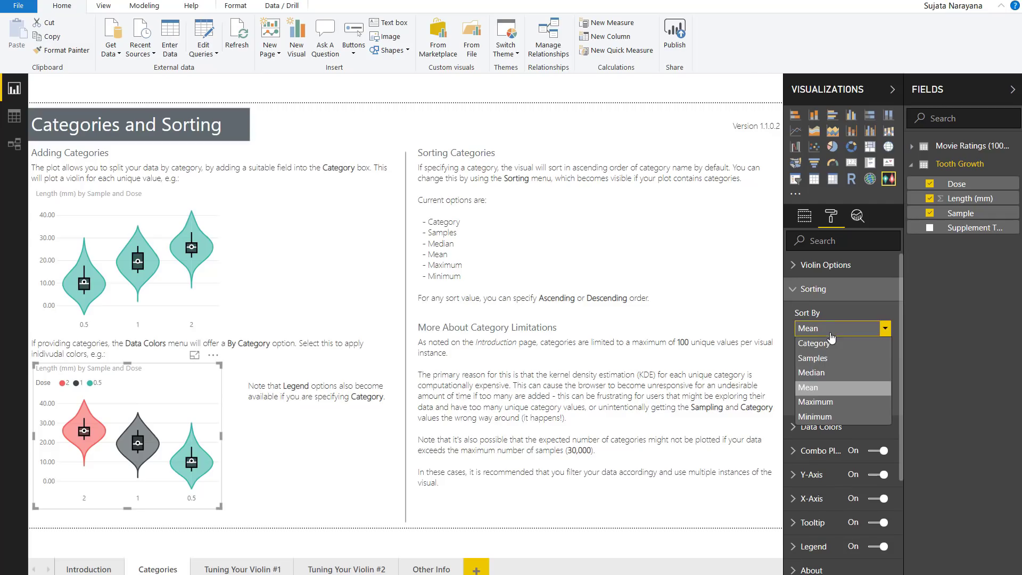
{"action": "left_click", "coordinate": [831, 344]}
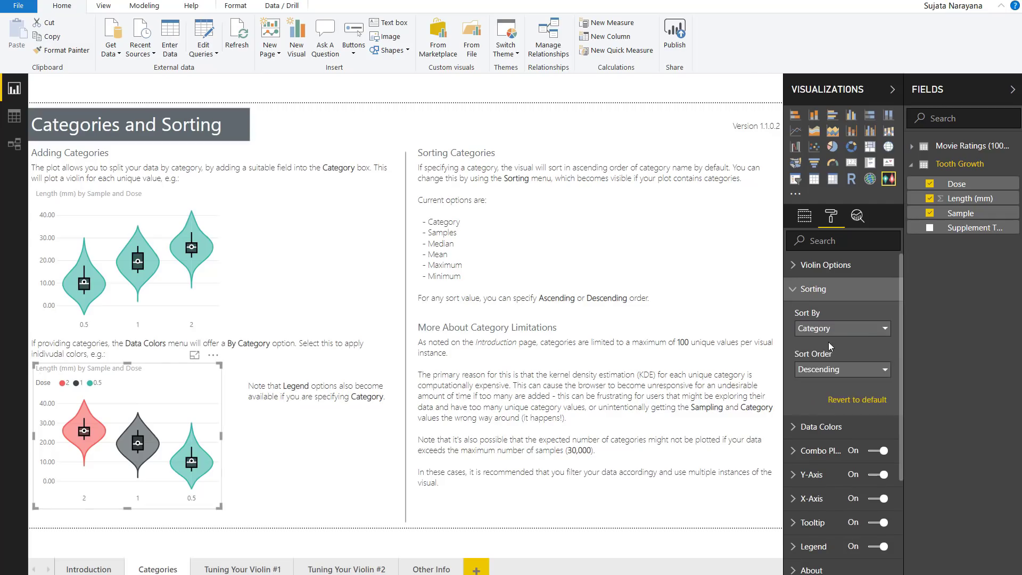
{"action": "left_click", "coordinate": [831, 369]}
{"action": "left_click", "coordinate": [837, 384]}
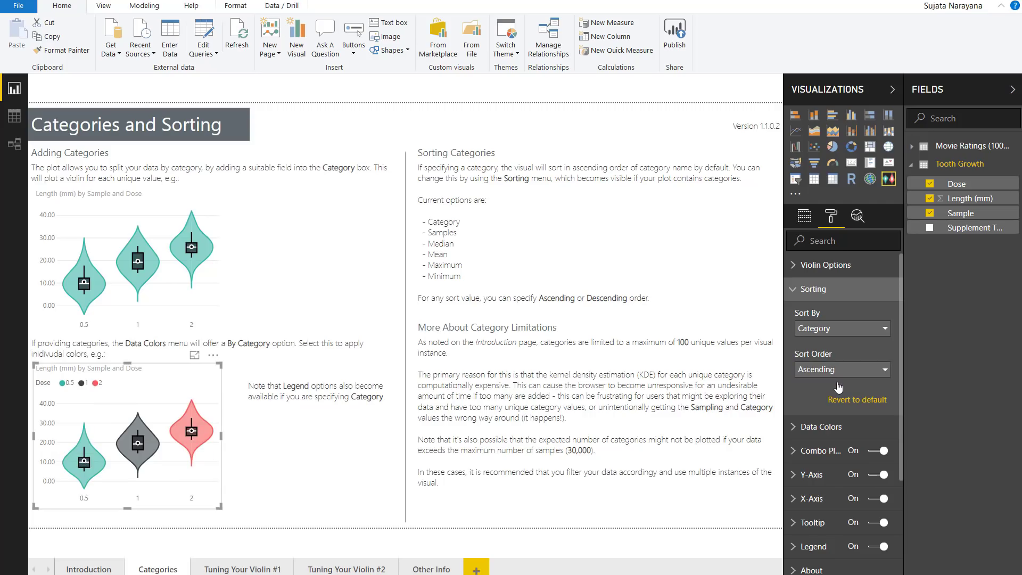
- Review the sampling resolution choices on the Tuning Your Violin #1 page and the bandwidth setting of the red plot on page #2
{"action": "left_click", "coordinate": [240, 567]}
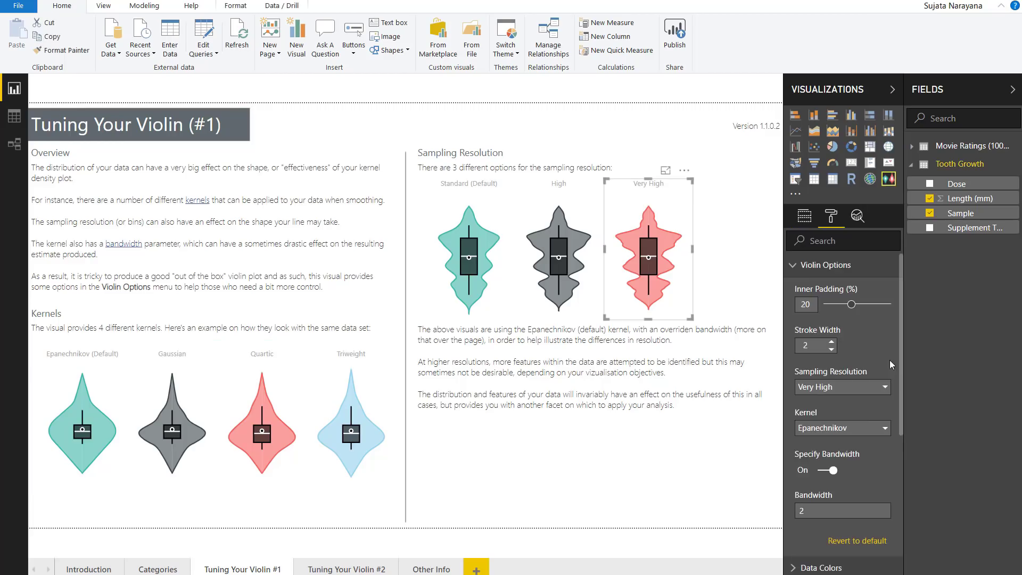
{"action": "left_click", "coordinate": [887, 388]}
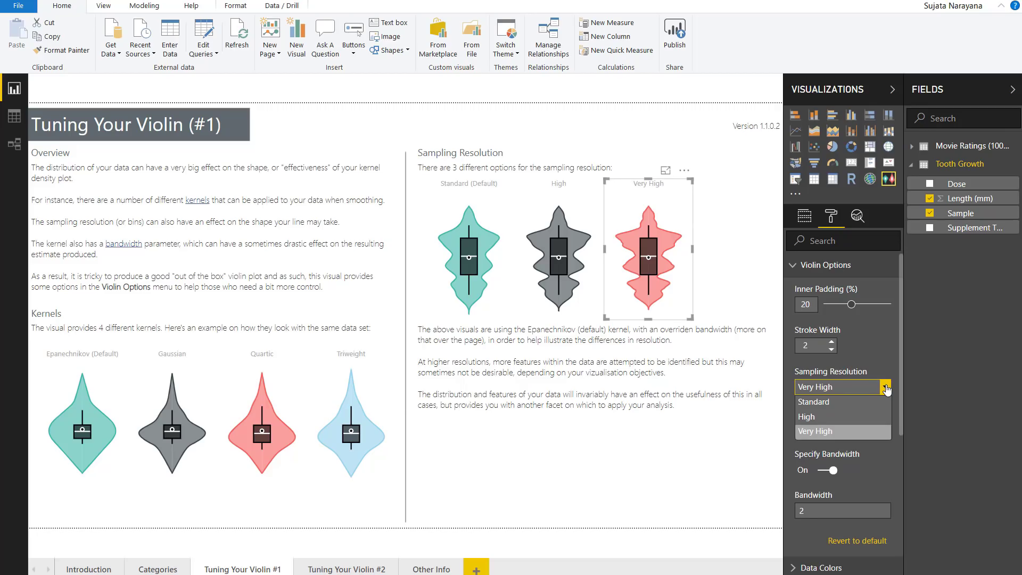
{"action": "left_click", "coordinate": [346, 569]}
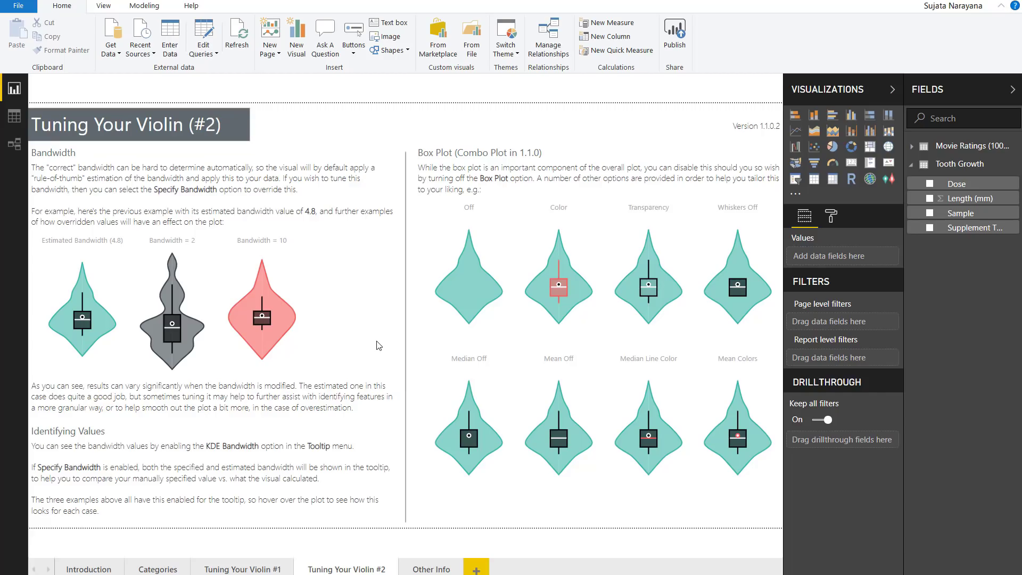
{"action": "left_click", "coordinate": [287, 341]}
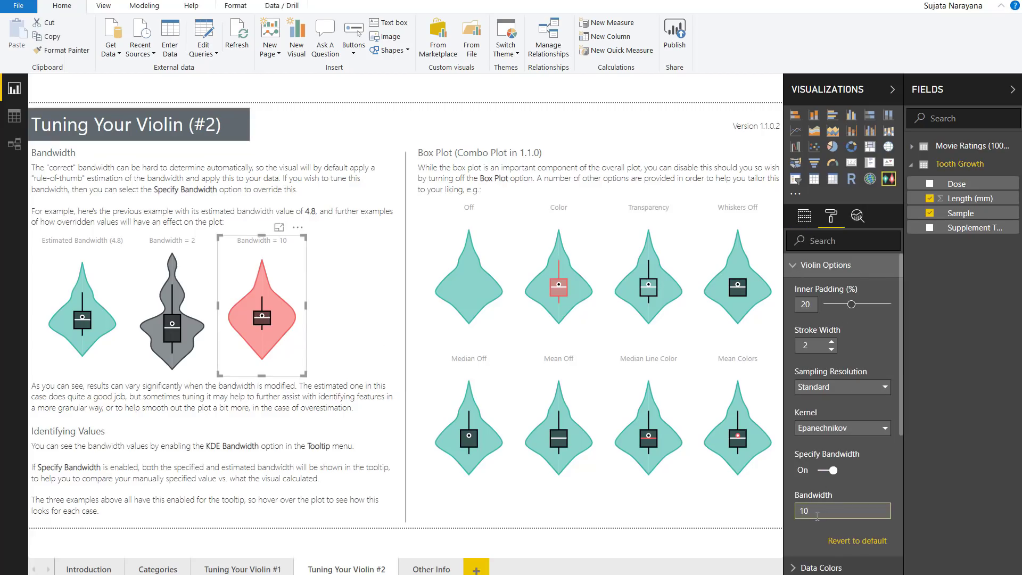
- Examine the Combo Plot settings of the Off, Color and Transparency example violins
{"action": "left_click", "coordinate": [452, 311]}
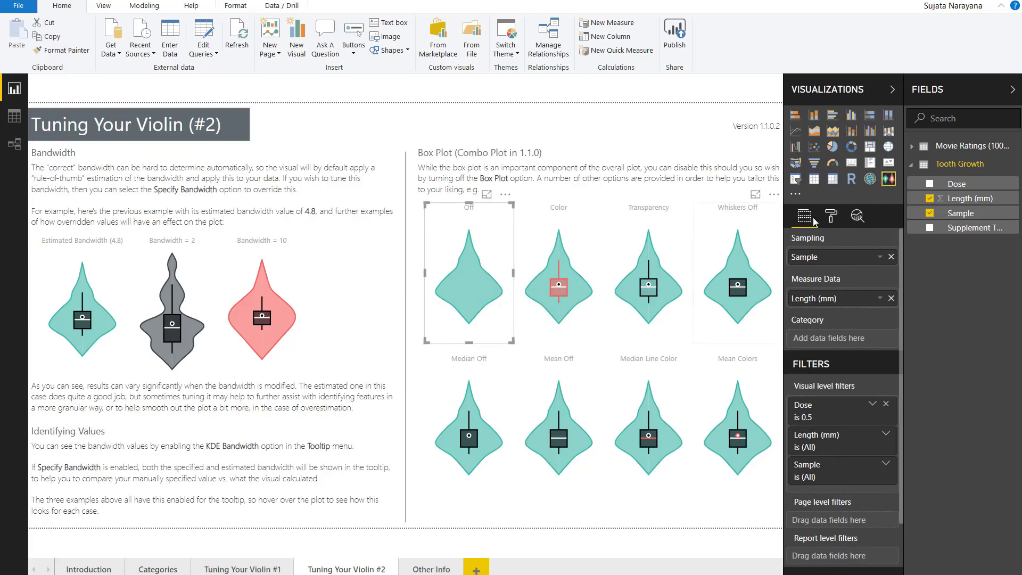
{"action": "left_click", "coordinate": [831, 217]}
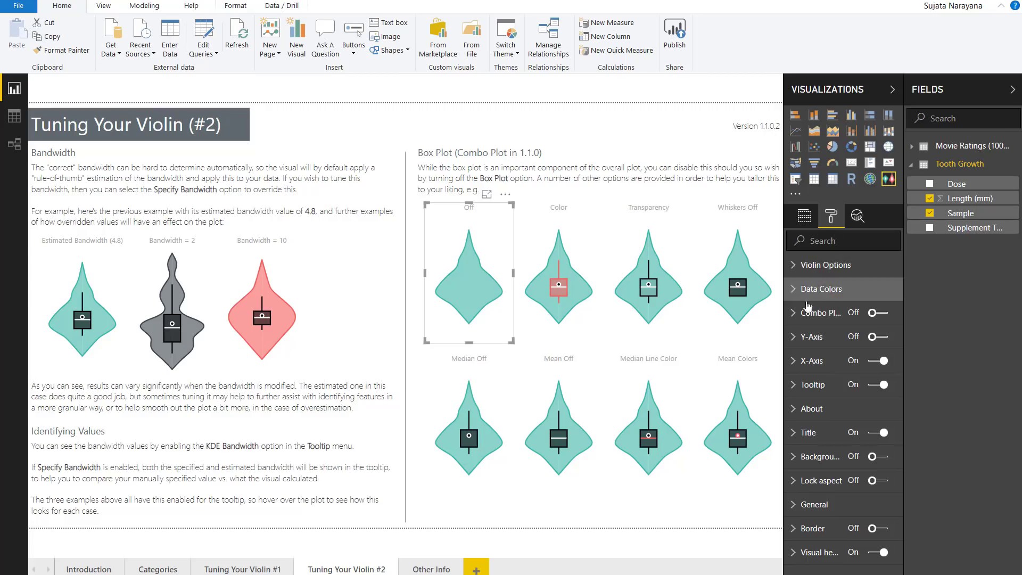
{"action": "left_click", "coordinate": [796, 316]}
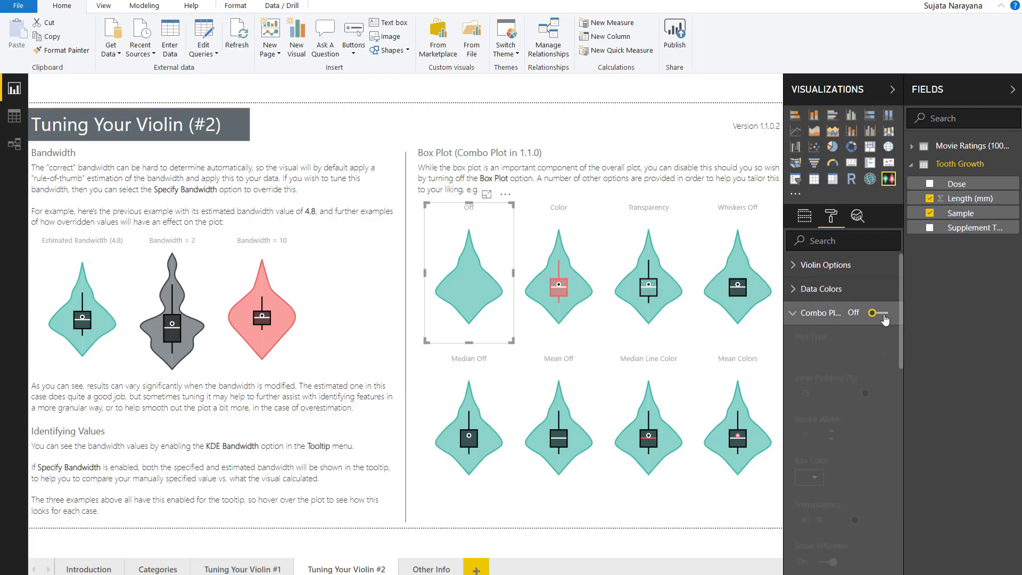
{"action": "left_click", "coordinate": [568, 324]}
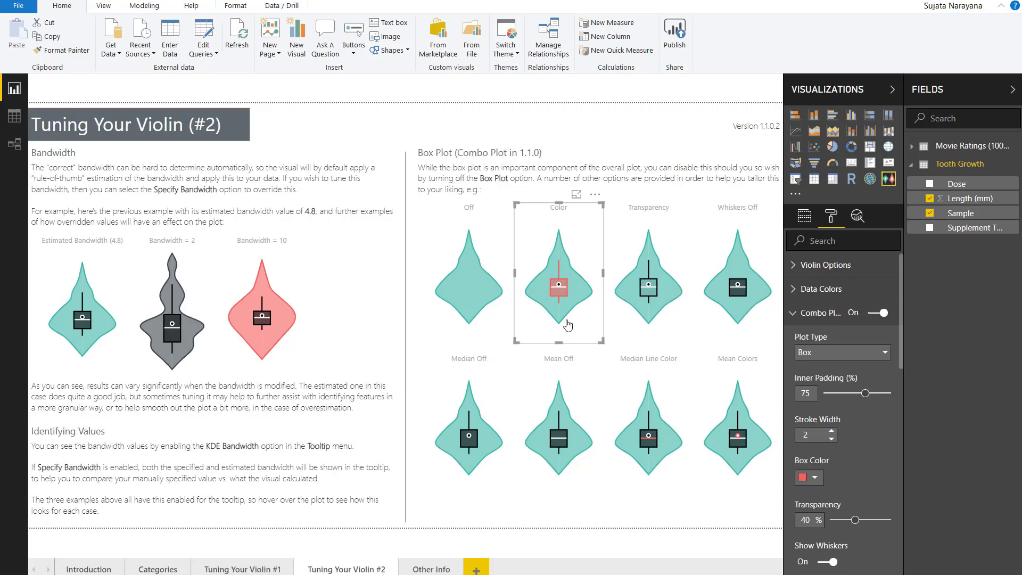
{"action": "left_click", "coordinate": [656, 312]}
{"action": "scroll", "coordinate": [852, 500], "scroll_direction": "down", "scroll_amount": 1}
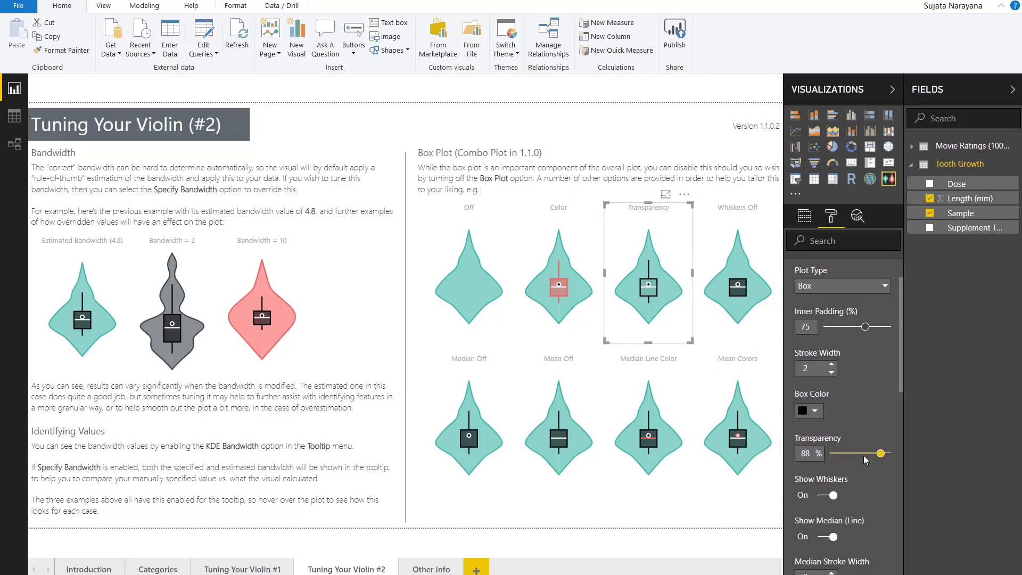
- Examine the whisker, median line and mean circle settings of the Whiskers Off, Median Off and Mean Off example violins
{"action": "left_click", "coordinate": [733, 311]}
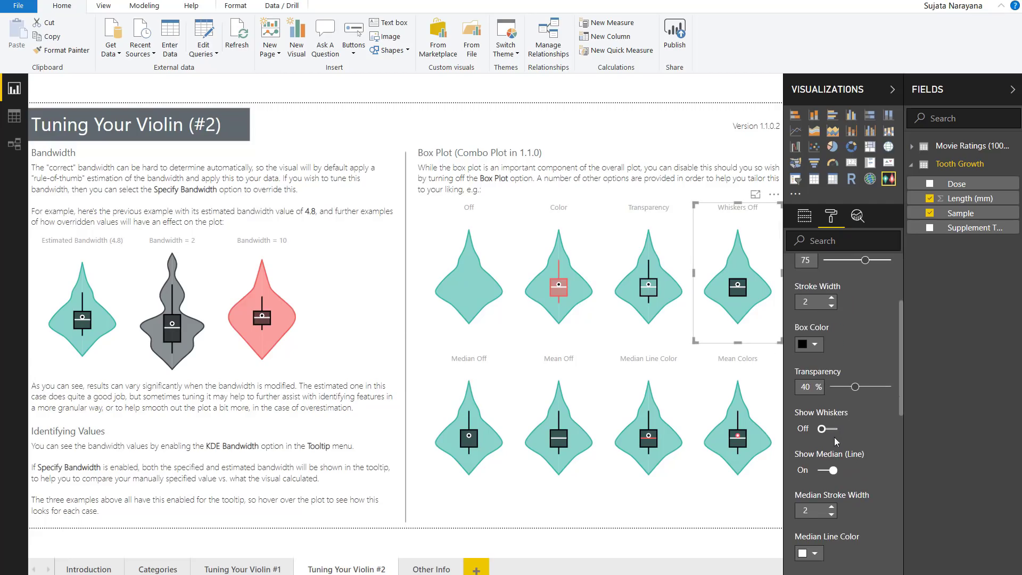
{"action": "scroll", "coordinate": [837, 434], "scroll_direction": "down", "scroll_amount": 1}
{"action": "left_click", "coordinate": [495, 469]}
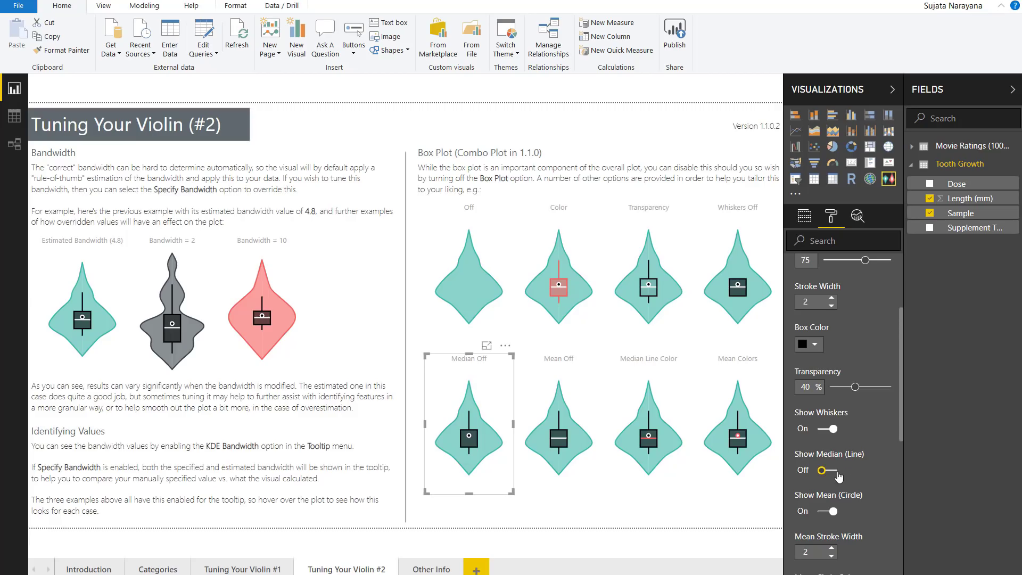
{"action": "left_click", "coordinate": [585, 473]}
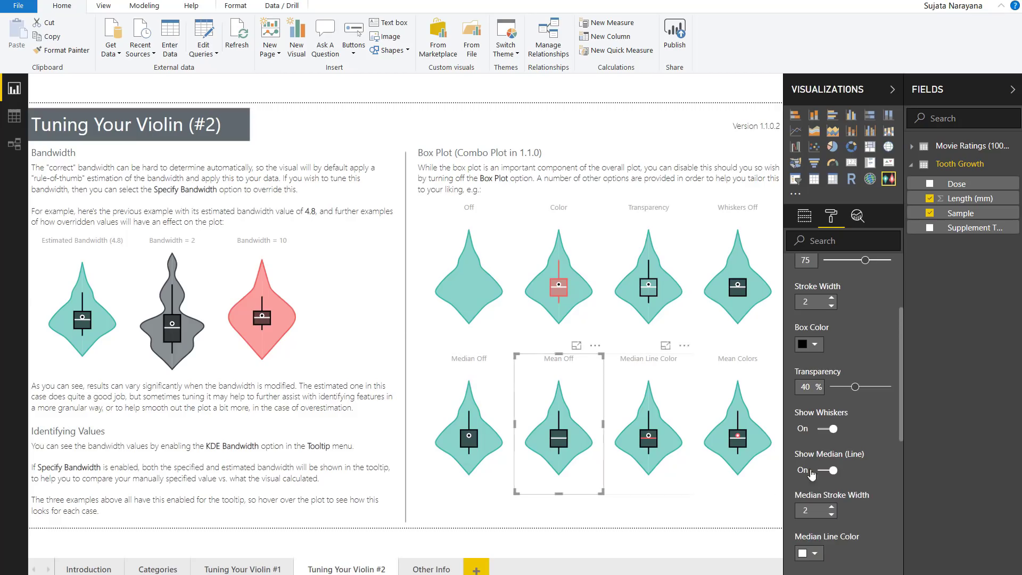
{"action": "scroll", "coordinate": [881, 463], "scroll_direction": "down", "scroll_amount": 2}
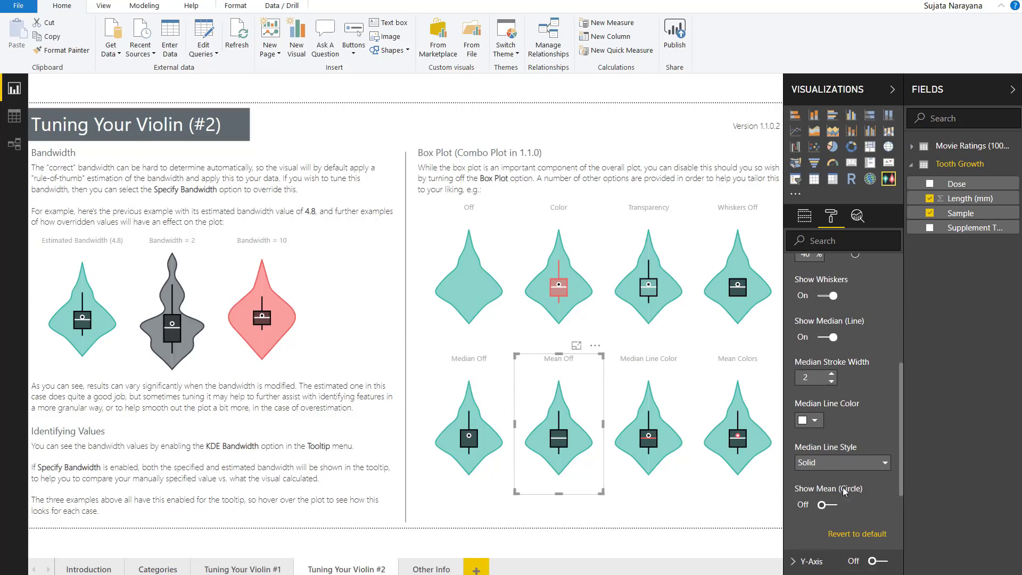